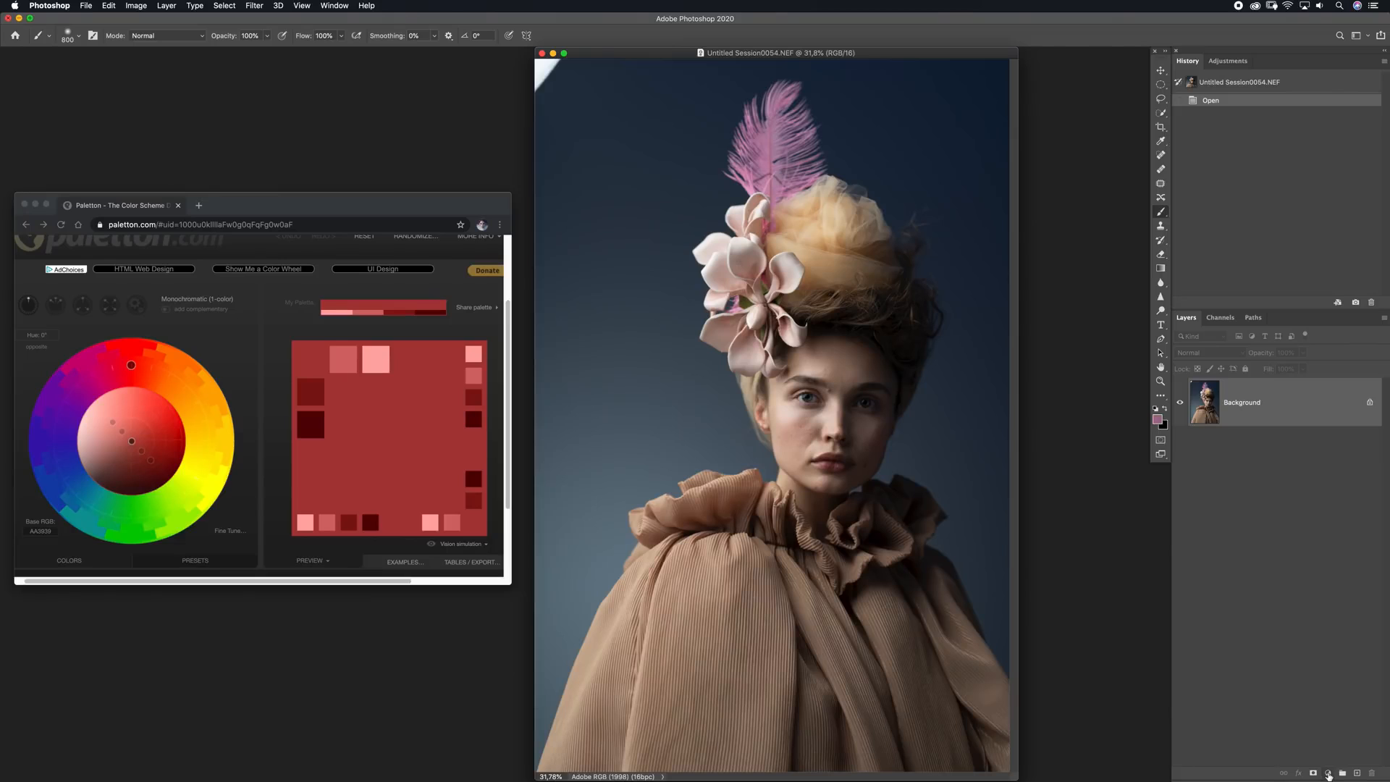
Add a solid colour fill layer in grey (RGB 125, 125, 125) above the portrait and set its blend mode to Luminosity
left_click(1328, 773)
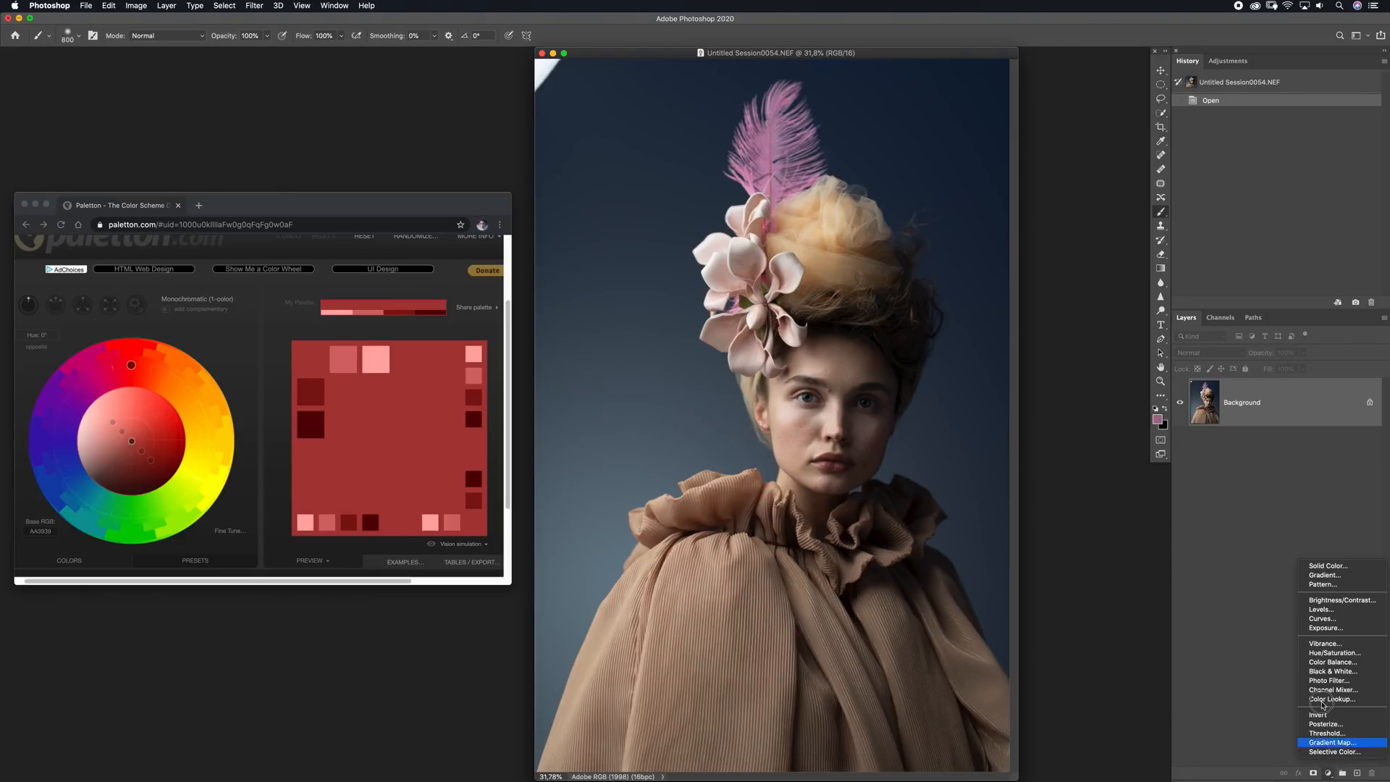
left_click(1328, 566)
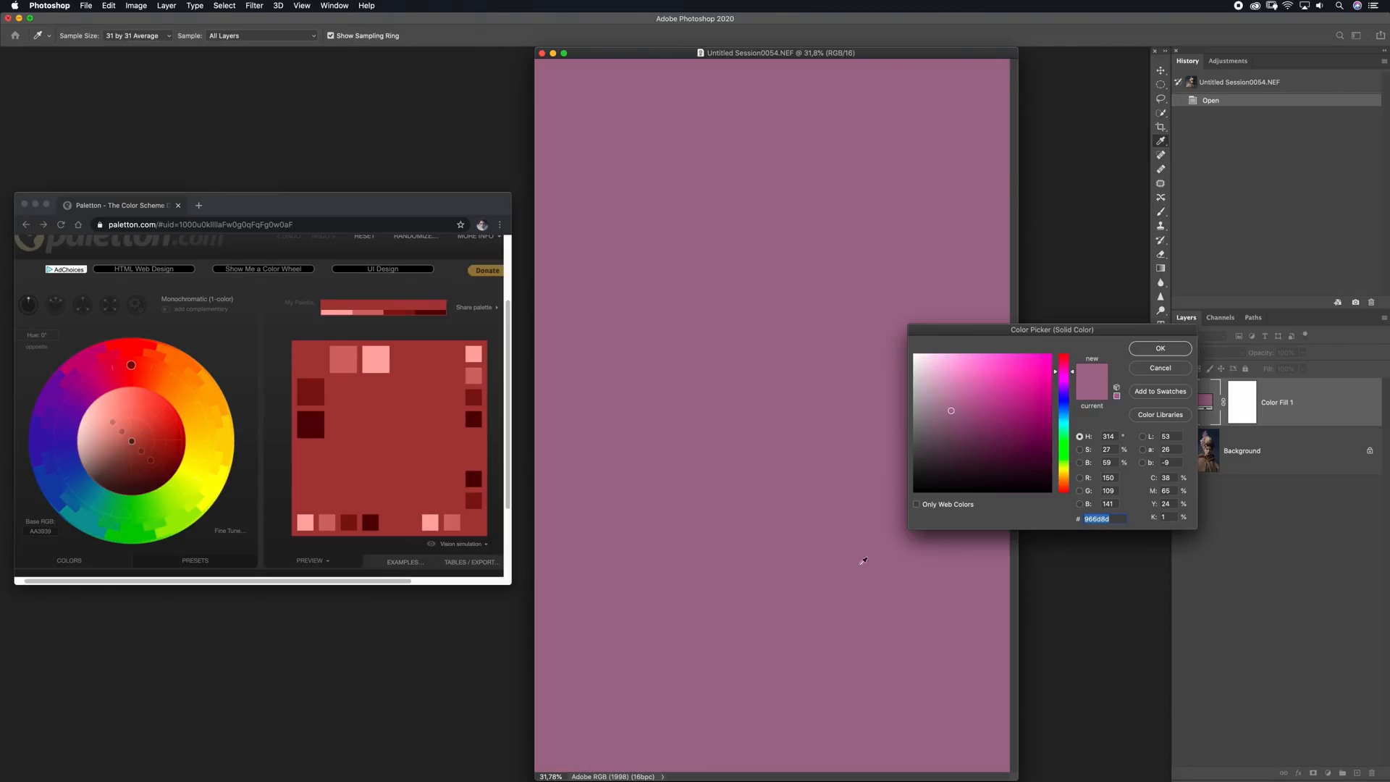
left_click(1115, 478)
type("125")
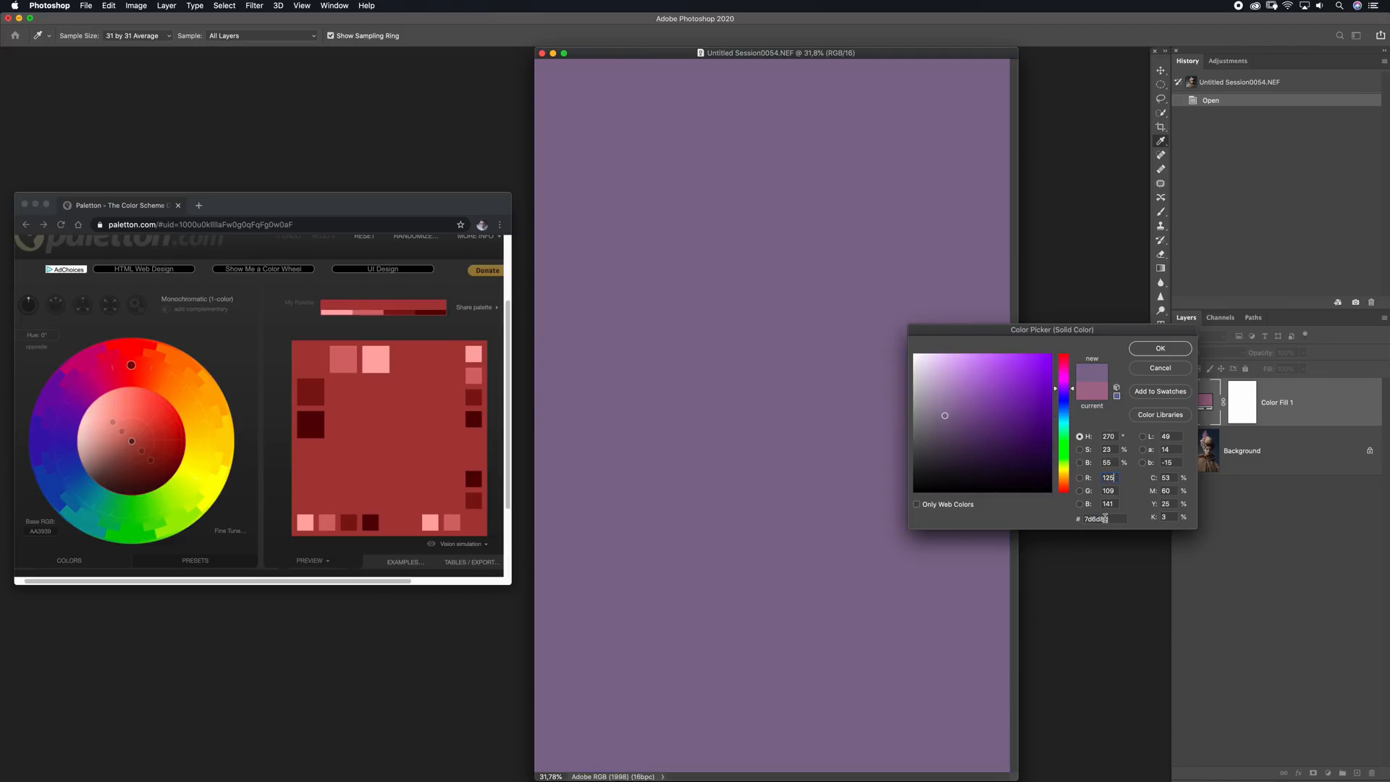
key("Tab")
type("125")
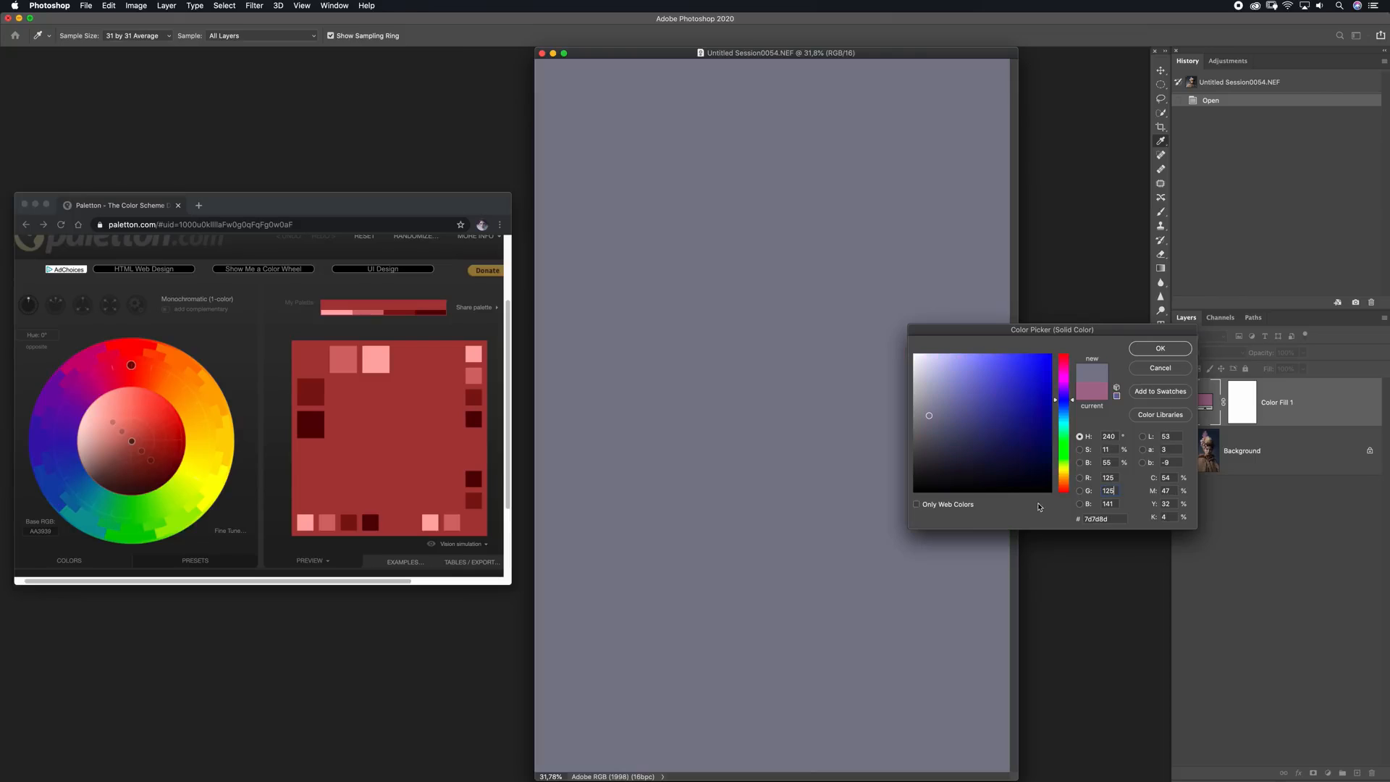
key("Tab")
type("125")
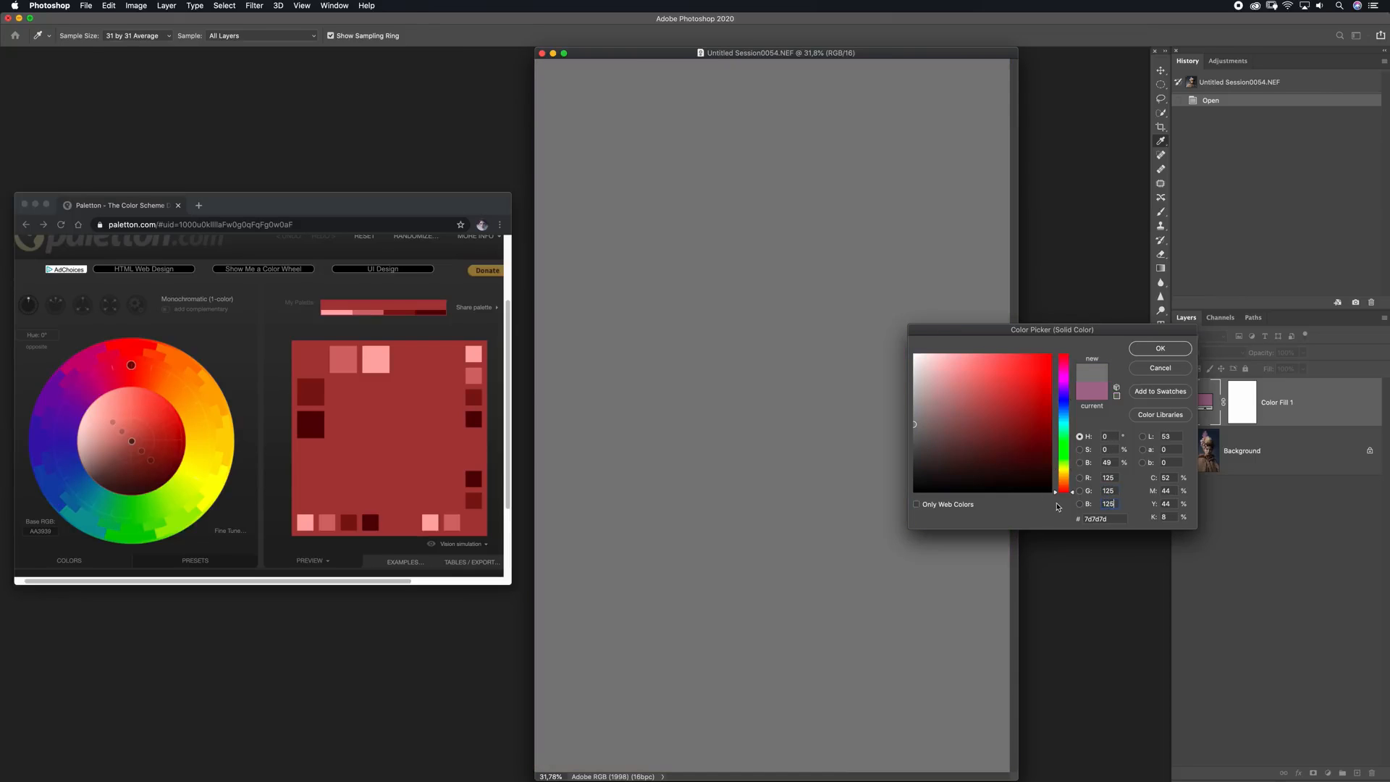
left_click(1138, 352)
left_click(1219, 355)
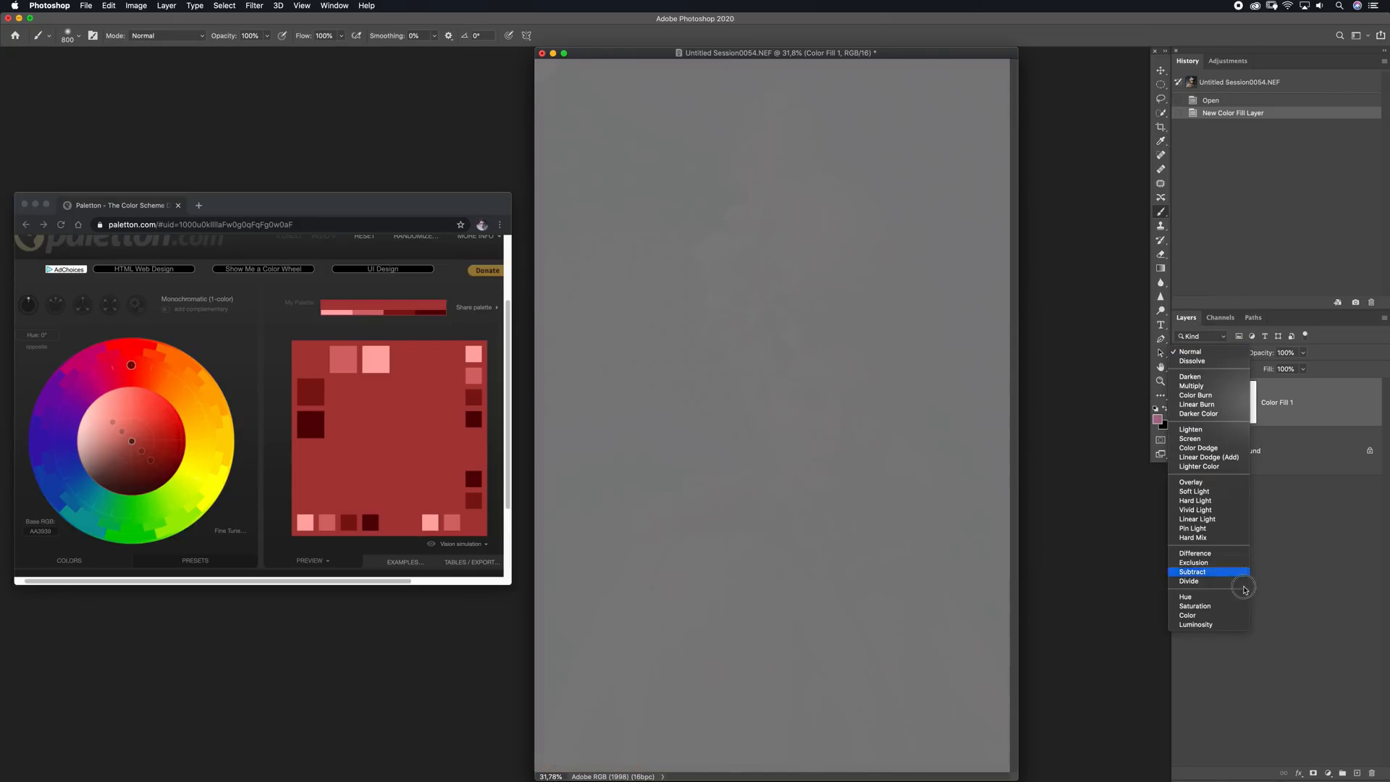
left_click(1222, 631)
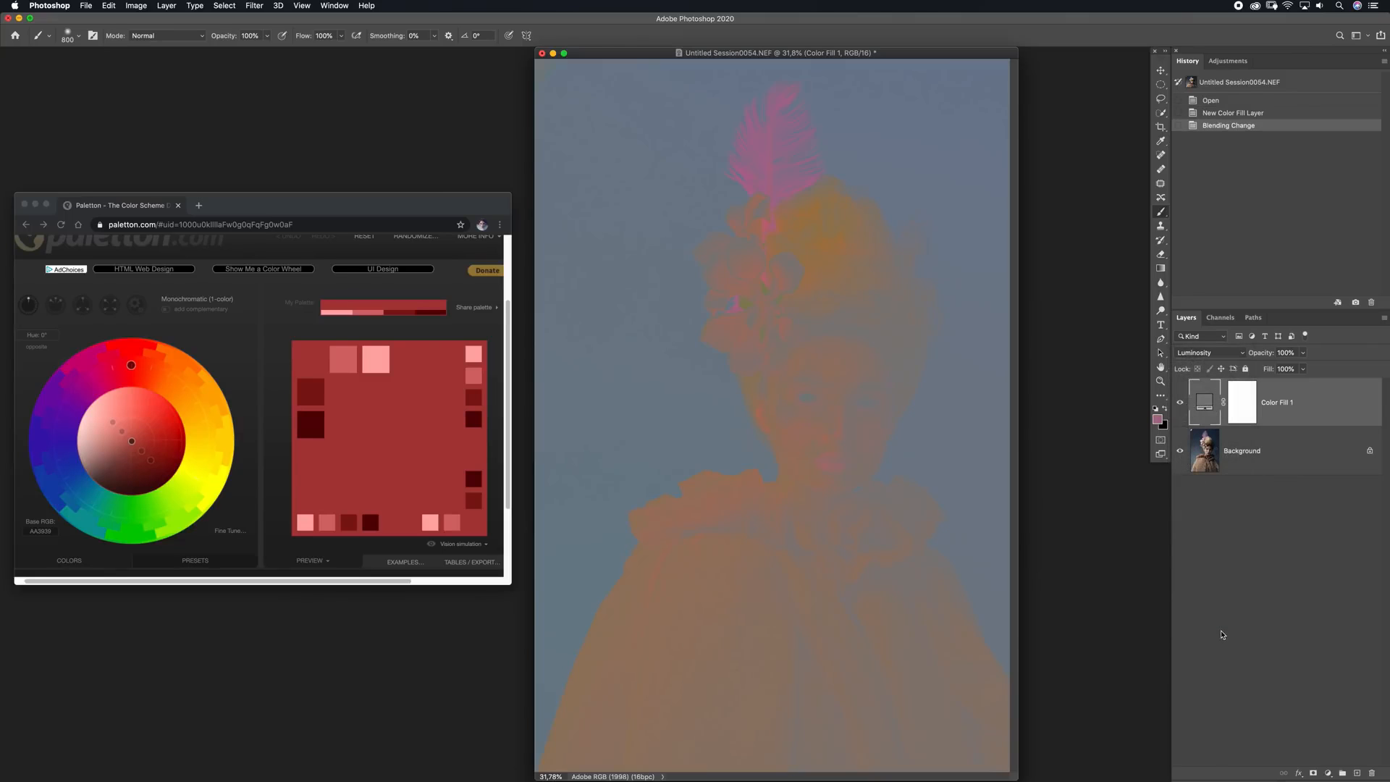
Sample the brown of the cape's ruffled collar as foreground colour and enter its hex code 957563 as Paletton's base colour
left_click(1158, 420)
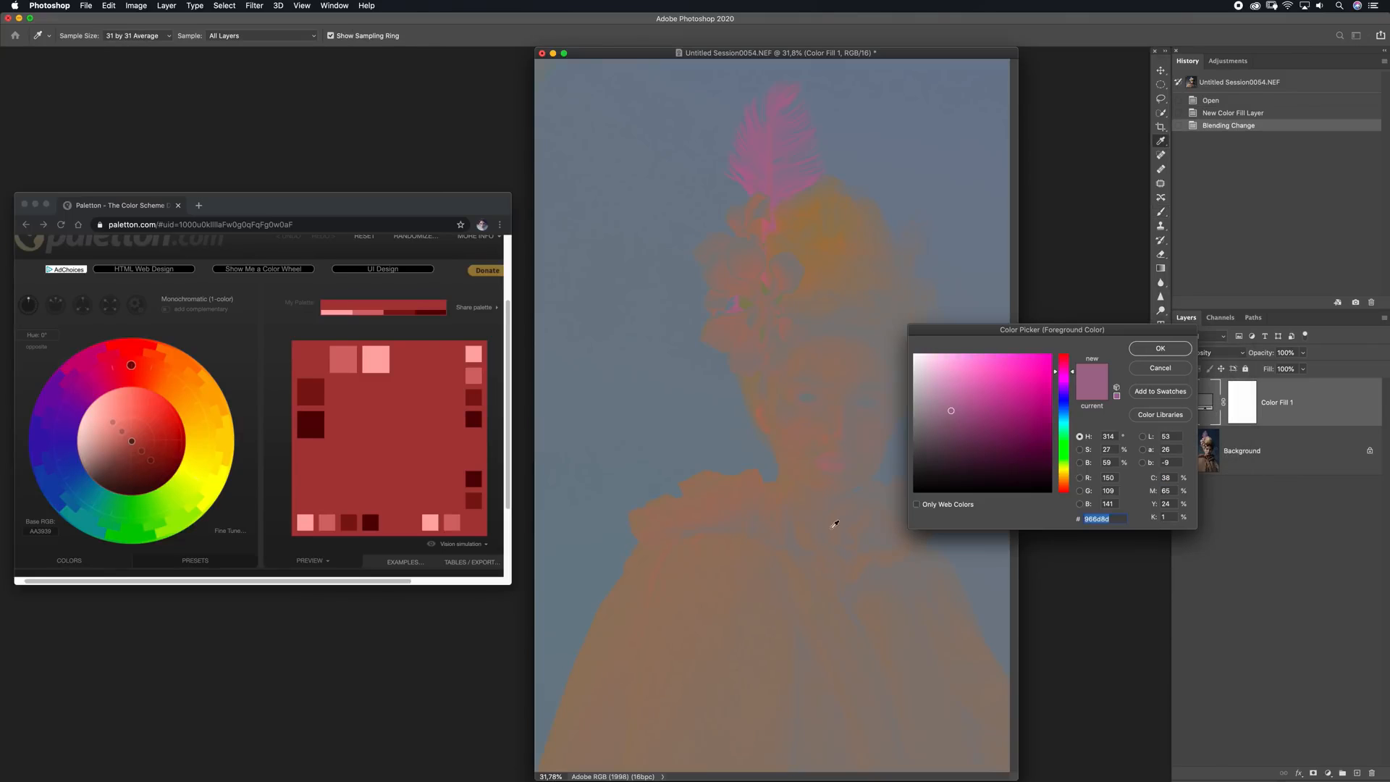
mouse_move(721, 495)
left_mouse_down()
mouse_move(811, 447)
mouse_move(770, 434)
mouse_move(773, 242)
mouse_move(820, 259)
mouse_move(802, 518)
mouse_move(714, 506)
left_mouse_up()
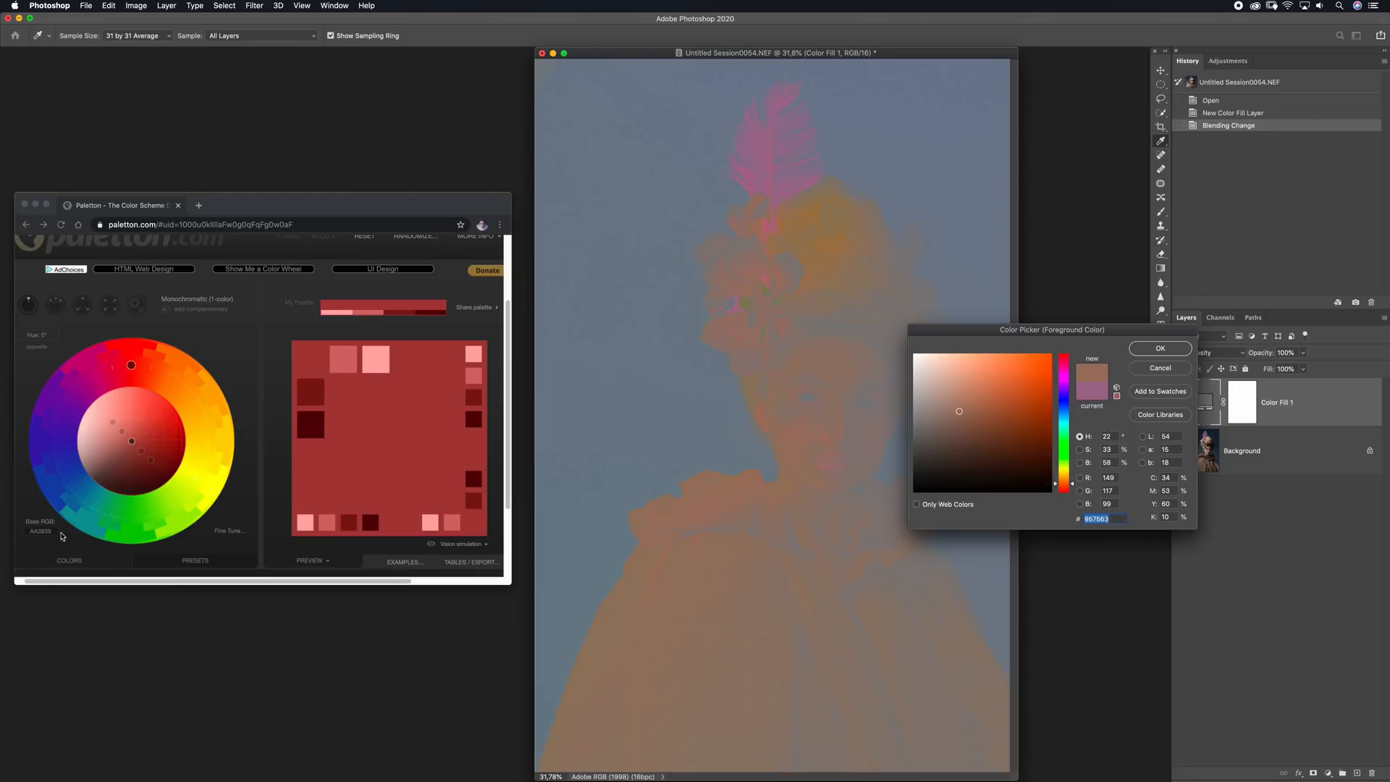
left_click(46, 532)
left_click(47, 534)
type("957563")
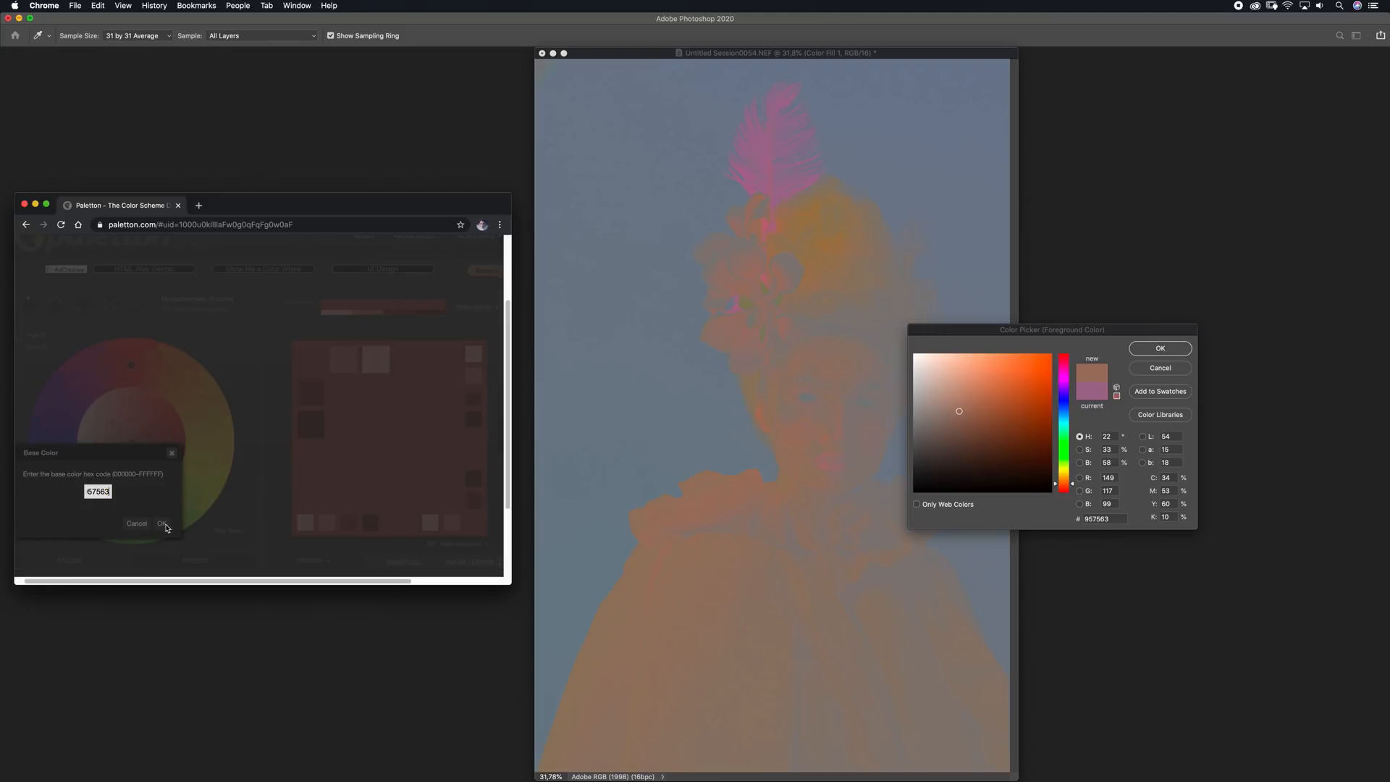
left_click(162, 523)
Sample the pink feather's colour and enter its hex code 986d89 as the base colour in Paletton
left_click(787, 166)
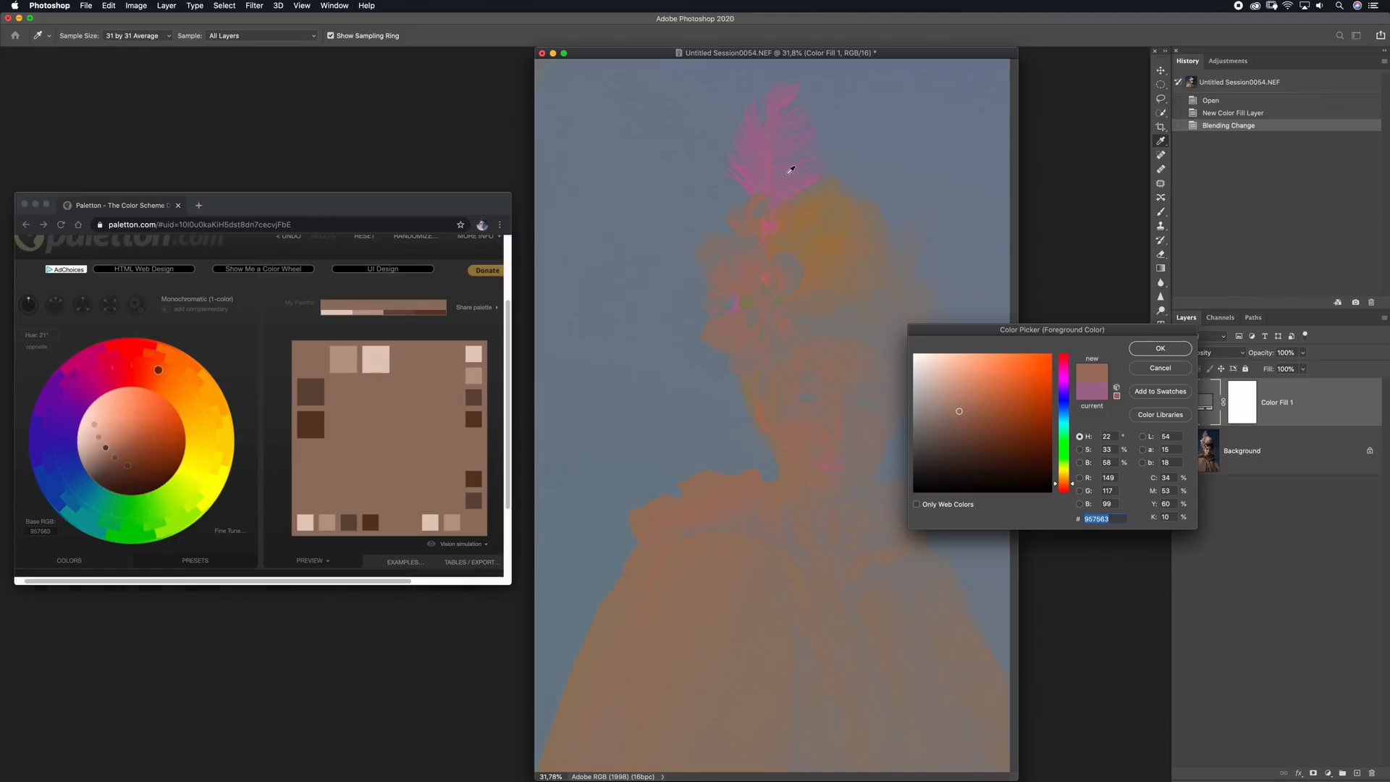
left_click_drag(782, 168, 765, 177)
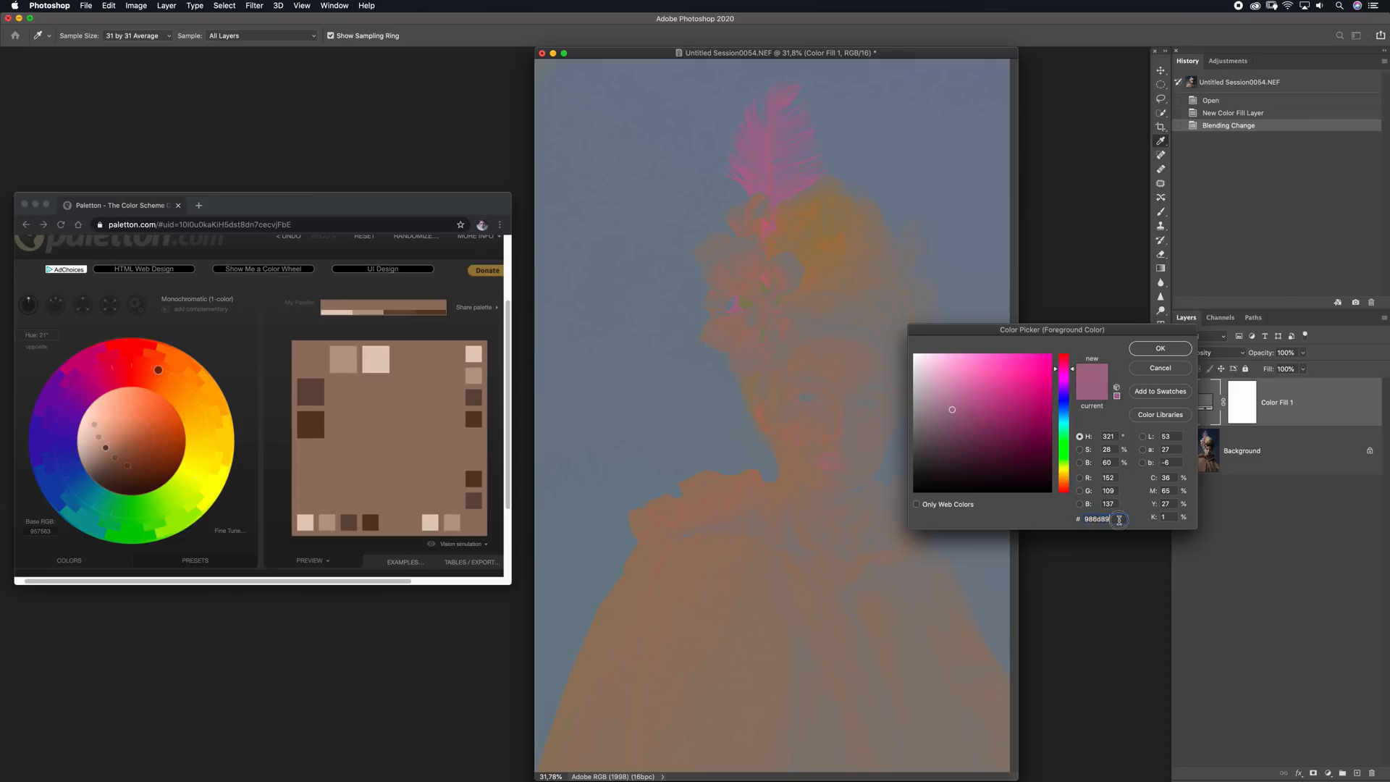
left_click(46, 536)
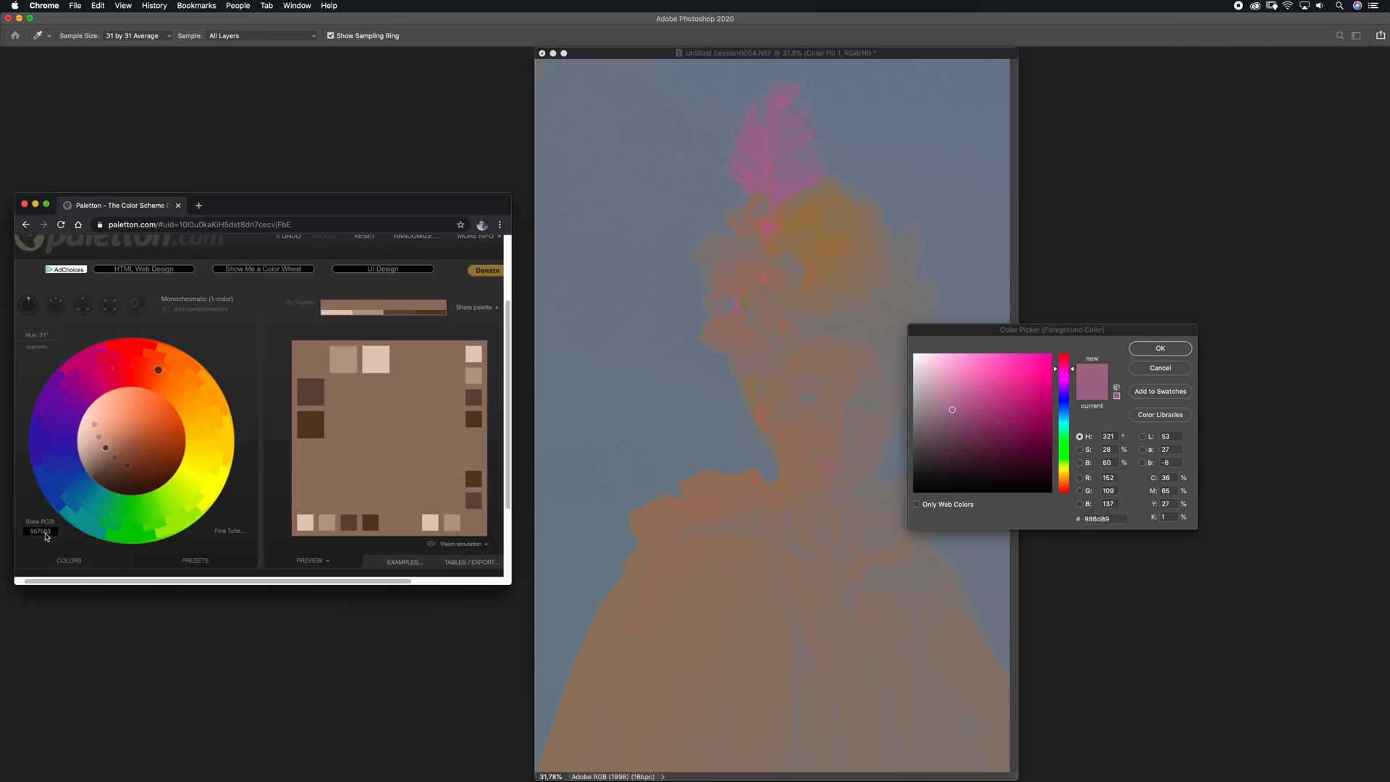
left_click(47, 533)
type("986d89")
left_click(162, 523)
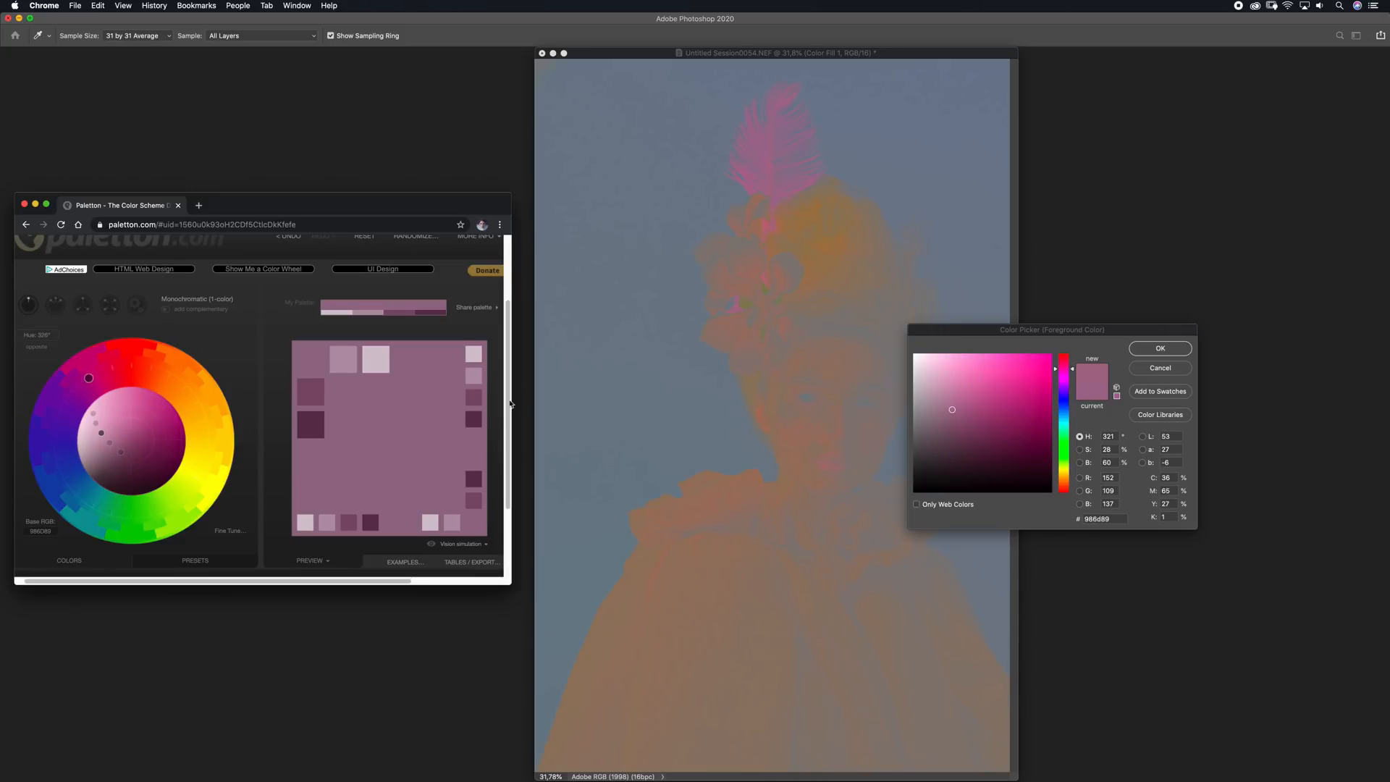
Sample the blue-grey backdrop's colour and enter its hex code 757f8a as the base colour in Paletton
left_click(1135, 405)
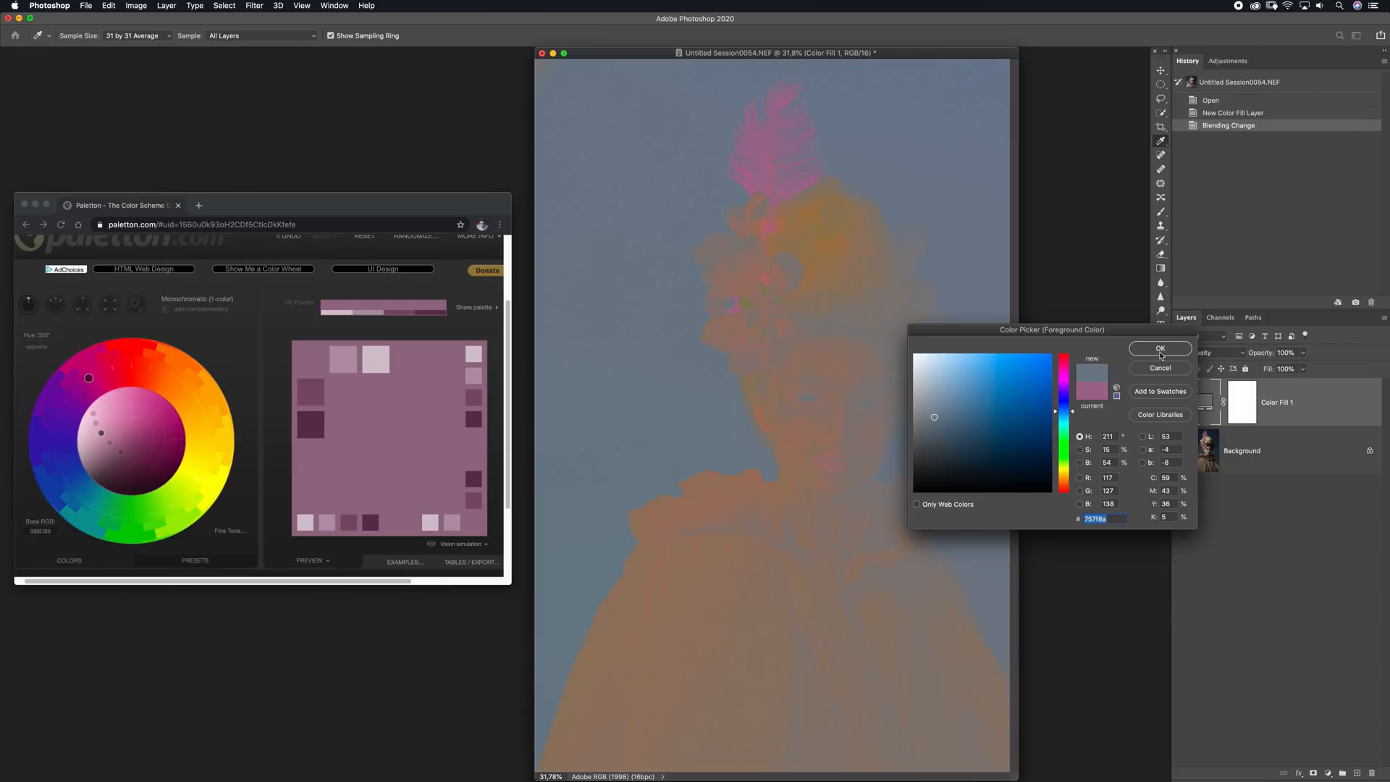
left_click(50, 536)
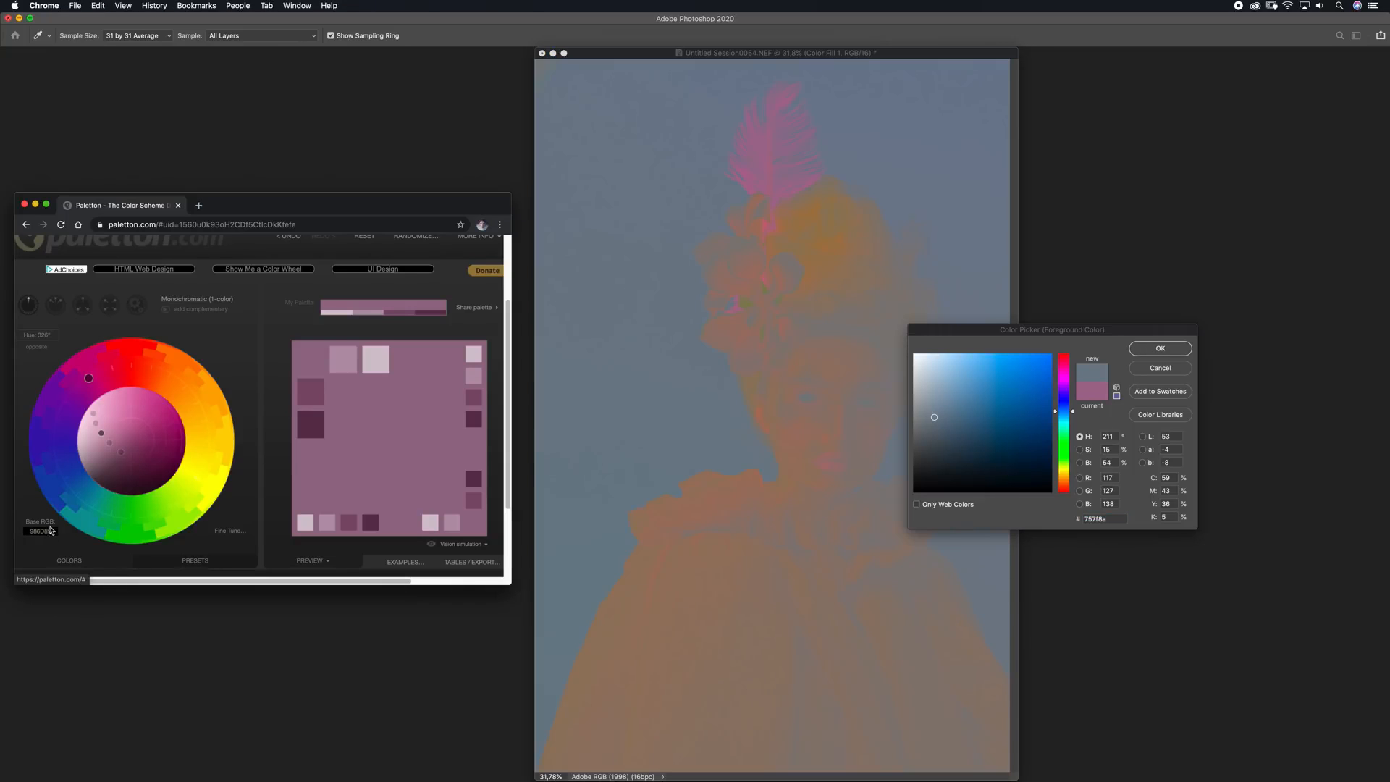
left_click(52, 537)
type("757f8a")
left_click(162, 523)
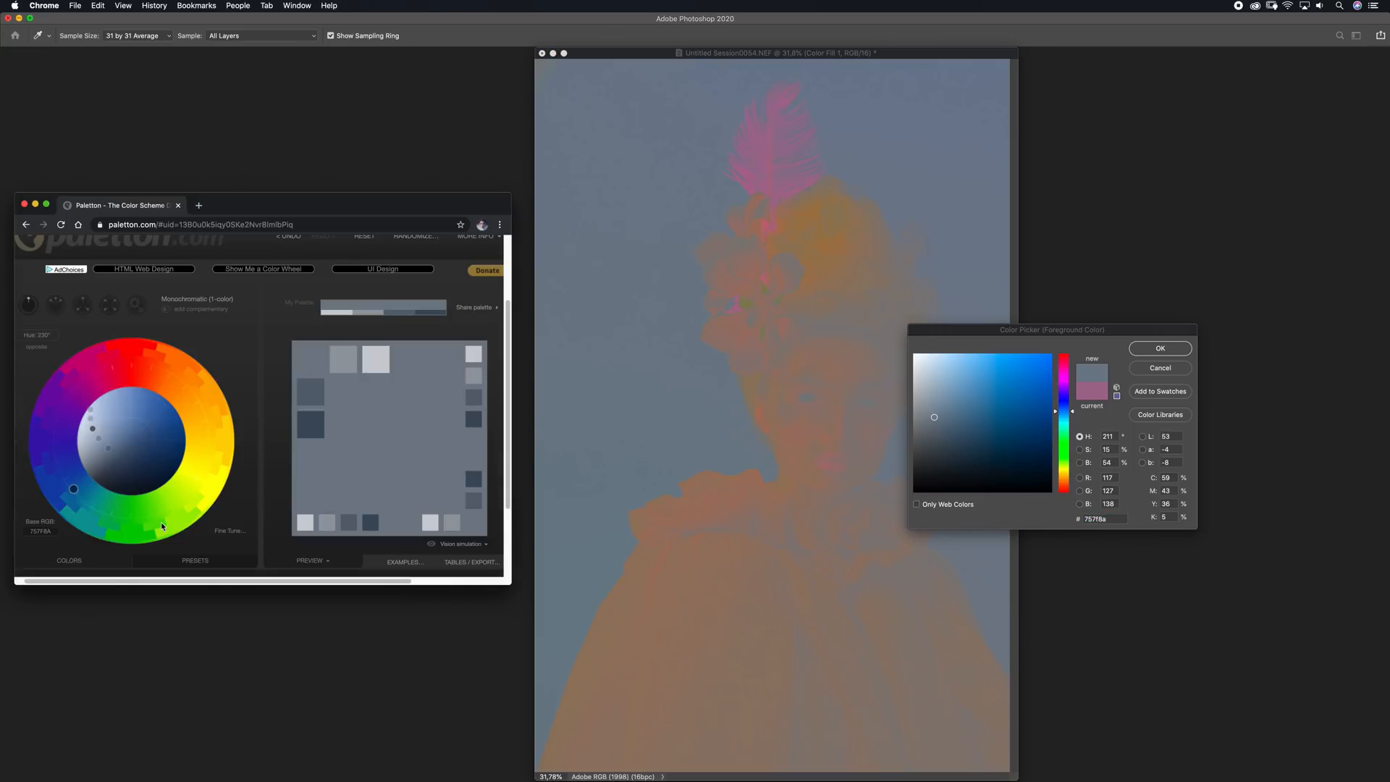
Switch the palette to free style with 3 colors and place its hues on orange, magenta-pink and blue
left_click(137, 307)
left_click(215, 302)
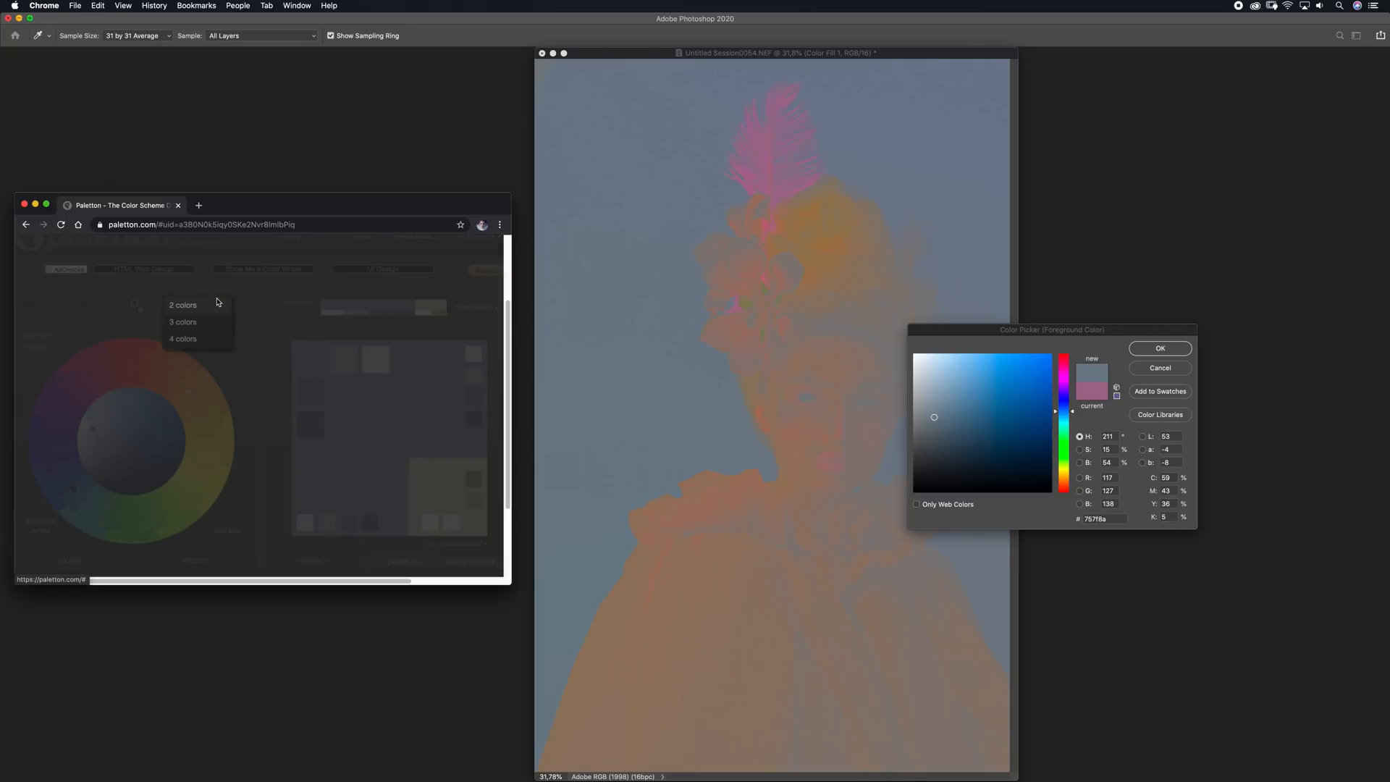
left_click(194, 327)
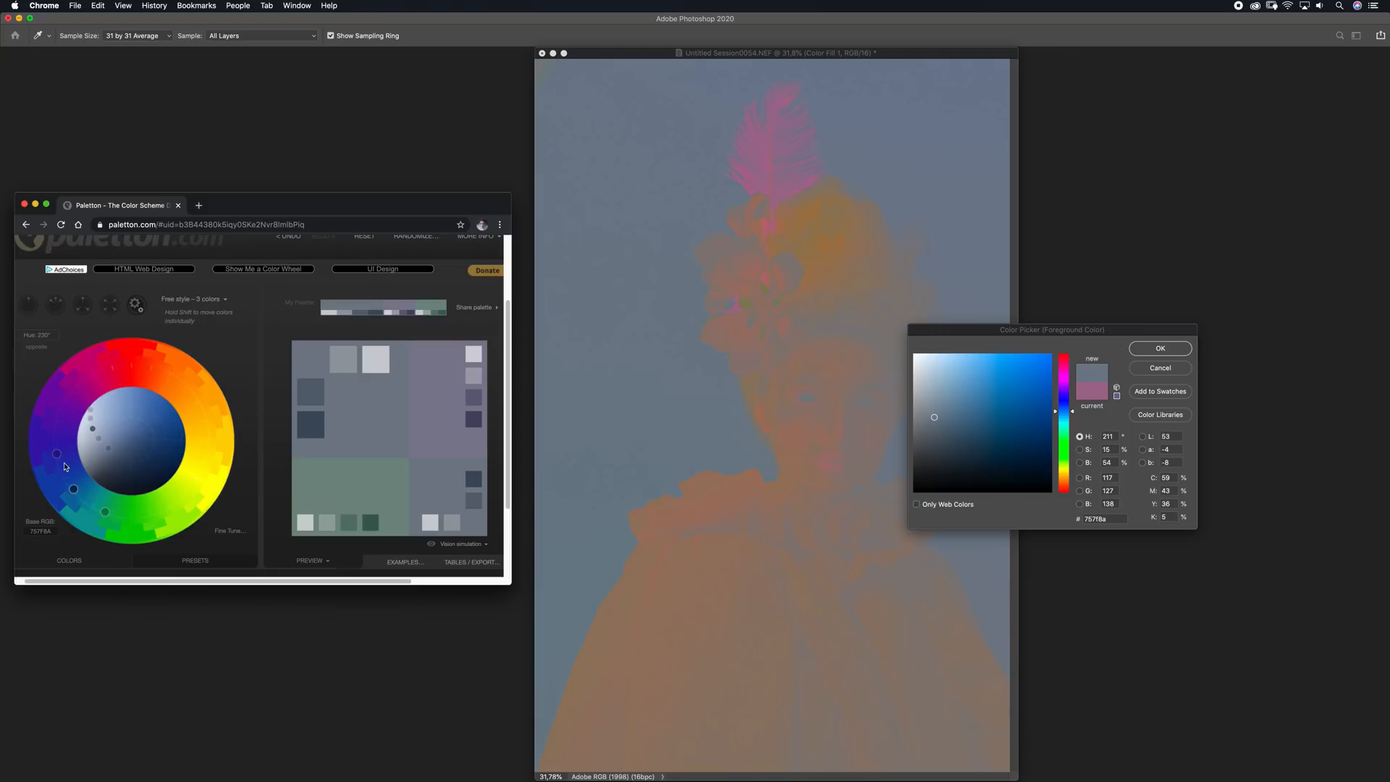
left_click_drag(59, 455, 172, 377)
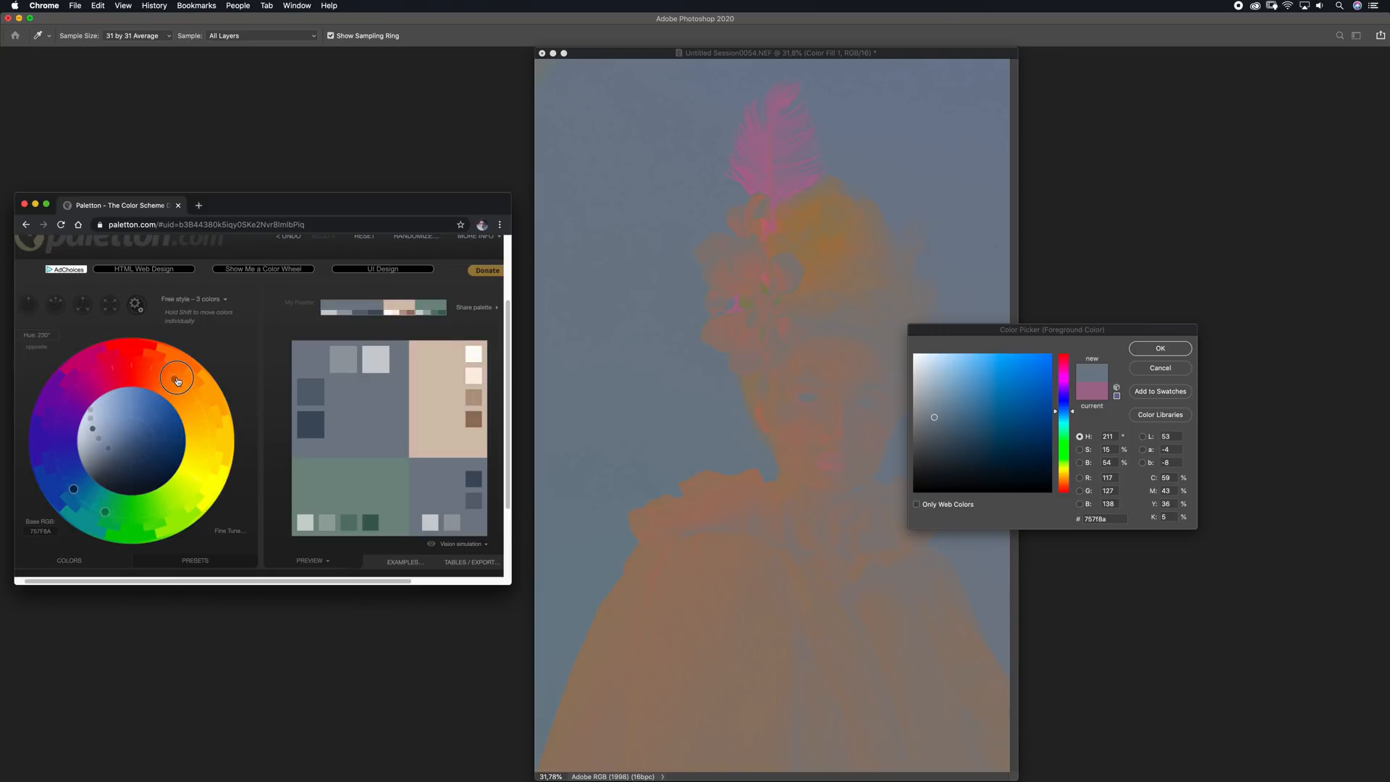
left_click_drag(73, 489, 106, 394)
left_click_drag(103, 514, 63, 487)
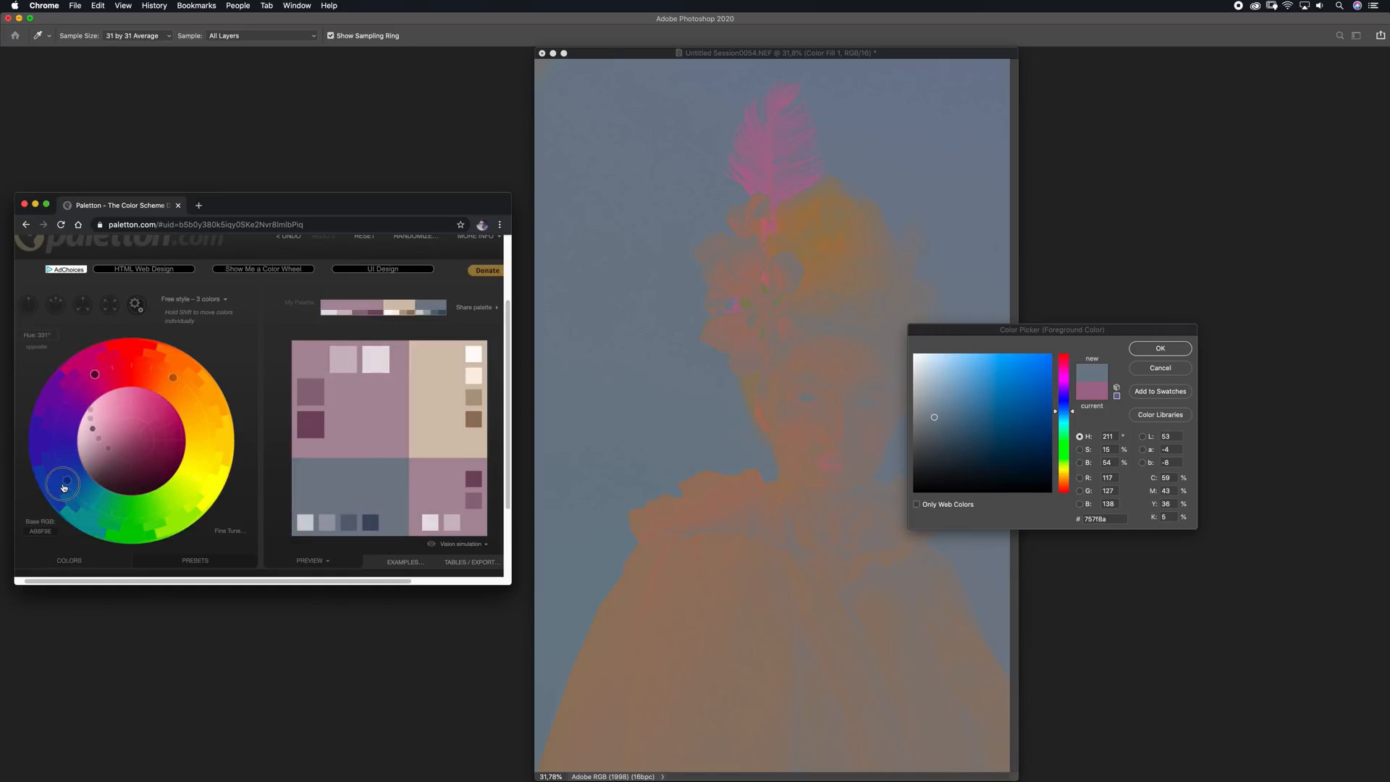
Apply the Lighter Pastel preset to the three-colour palette and return to the colour wheel
left_click(190, 561)
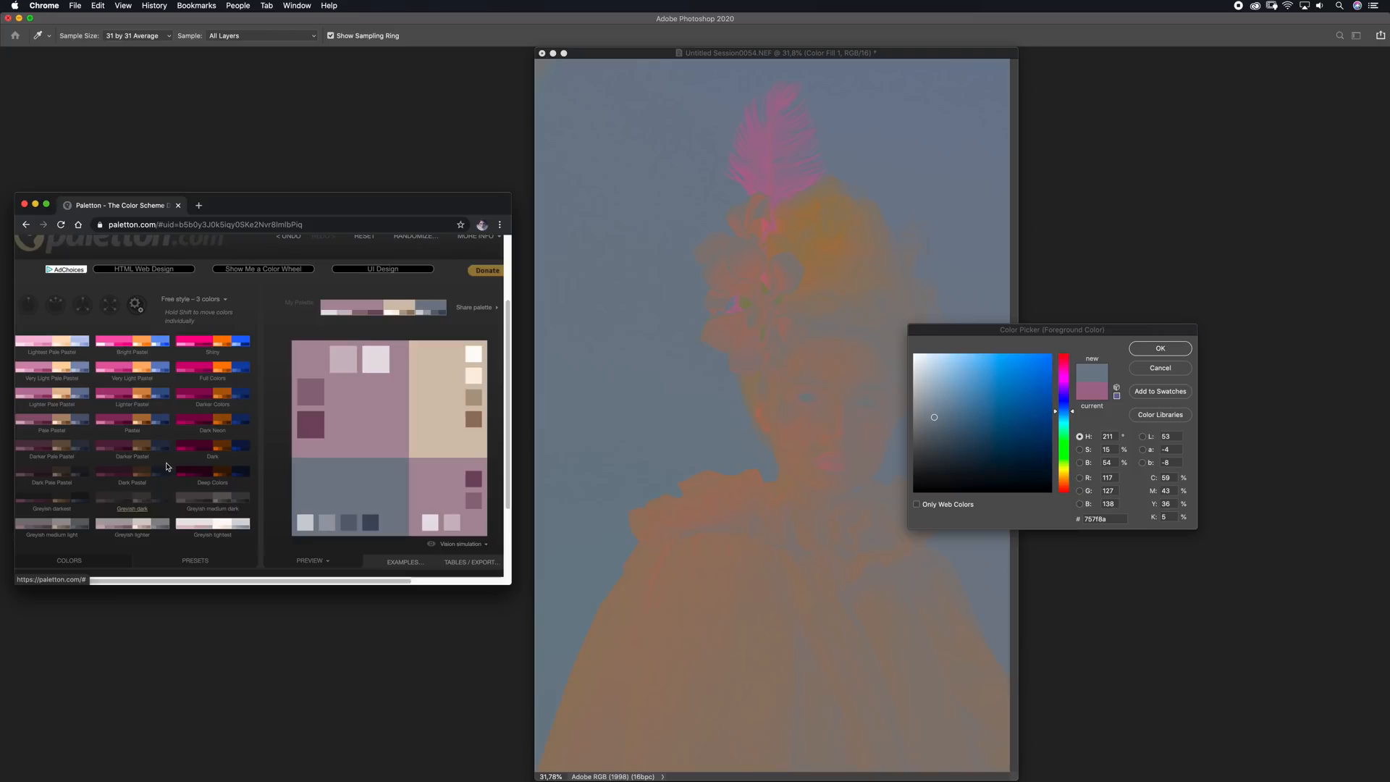
left_click(124, 396)
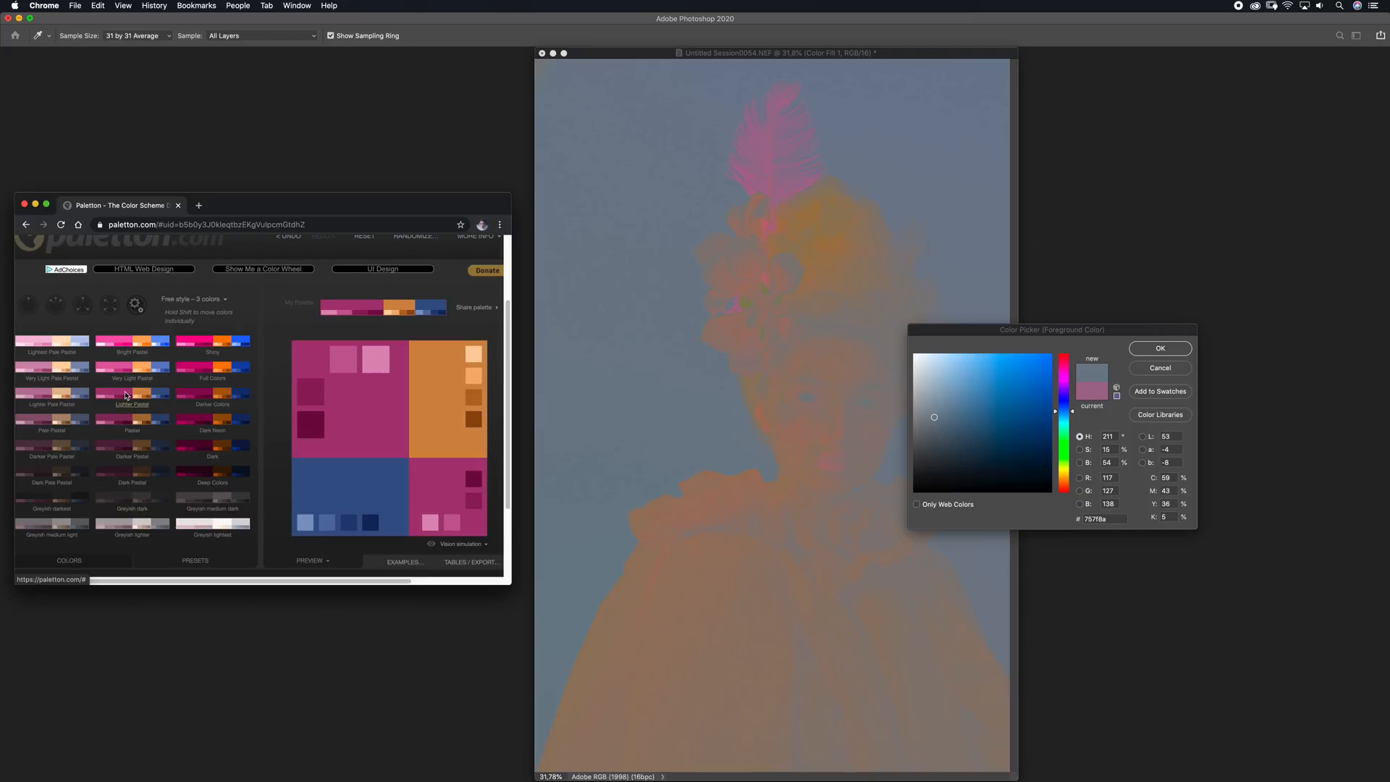
left_click(82, 561)
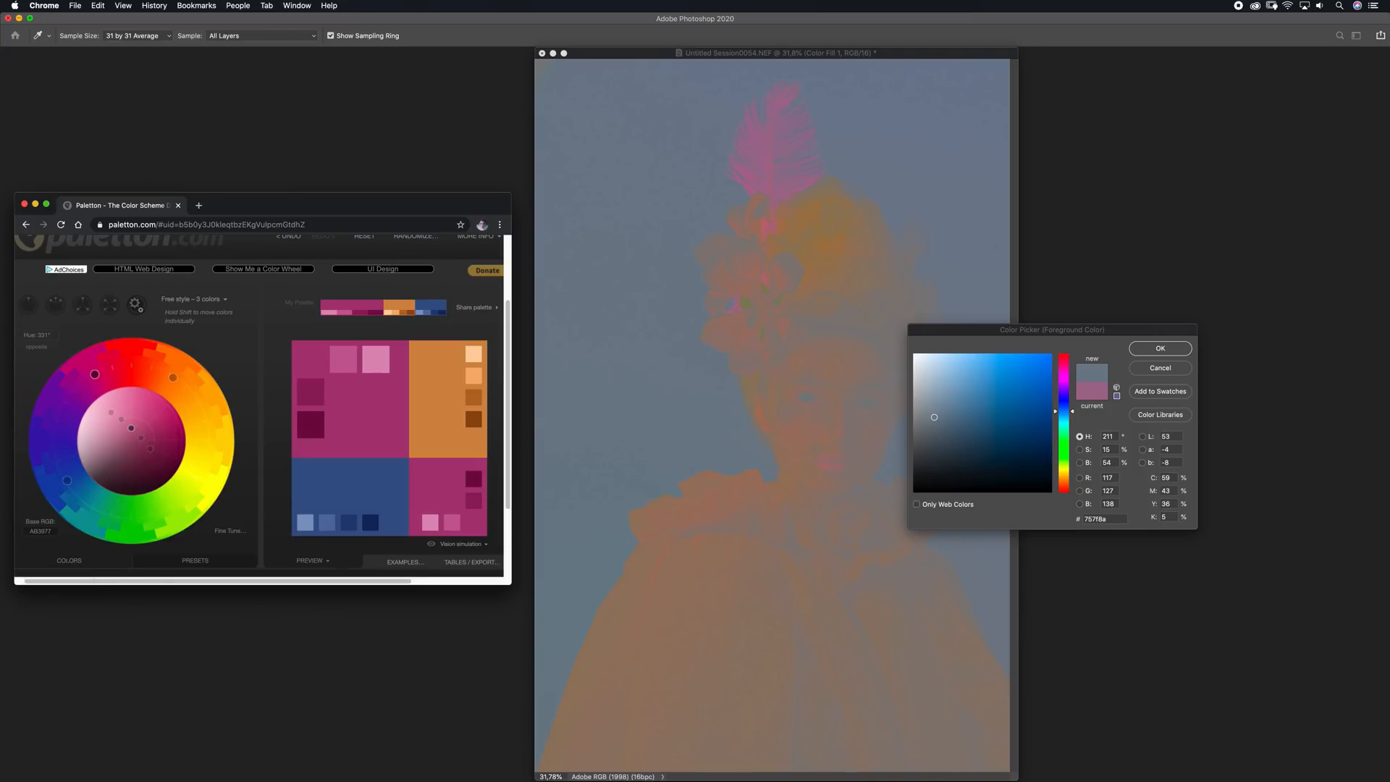
Cancel the foreground colour change in Photoshop, and hide and delete the Color Fill 1 layer
left_click(1173, 369)
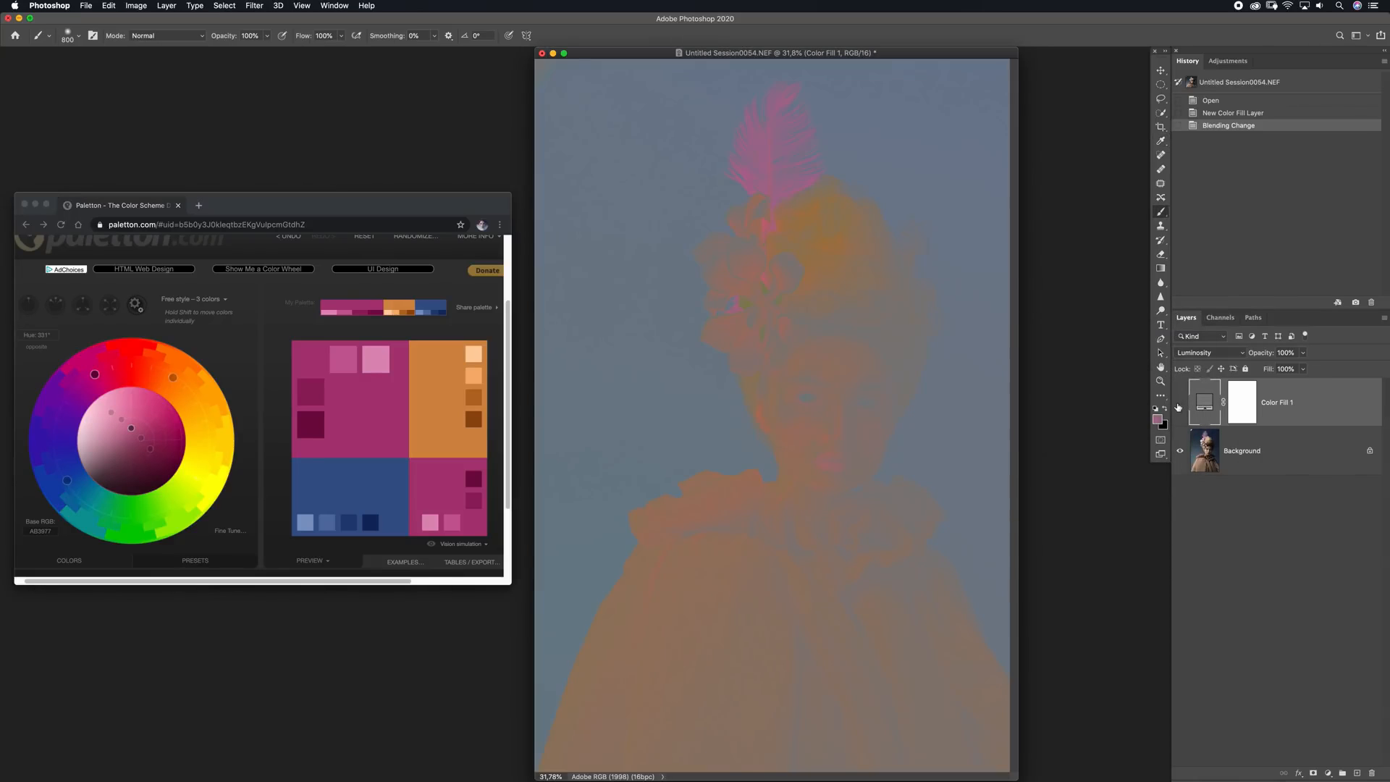
left_click(1178, 406)
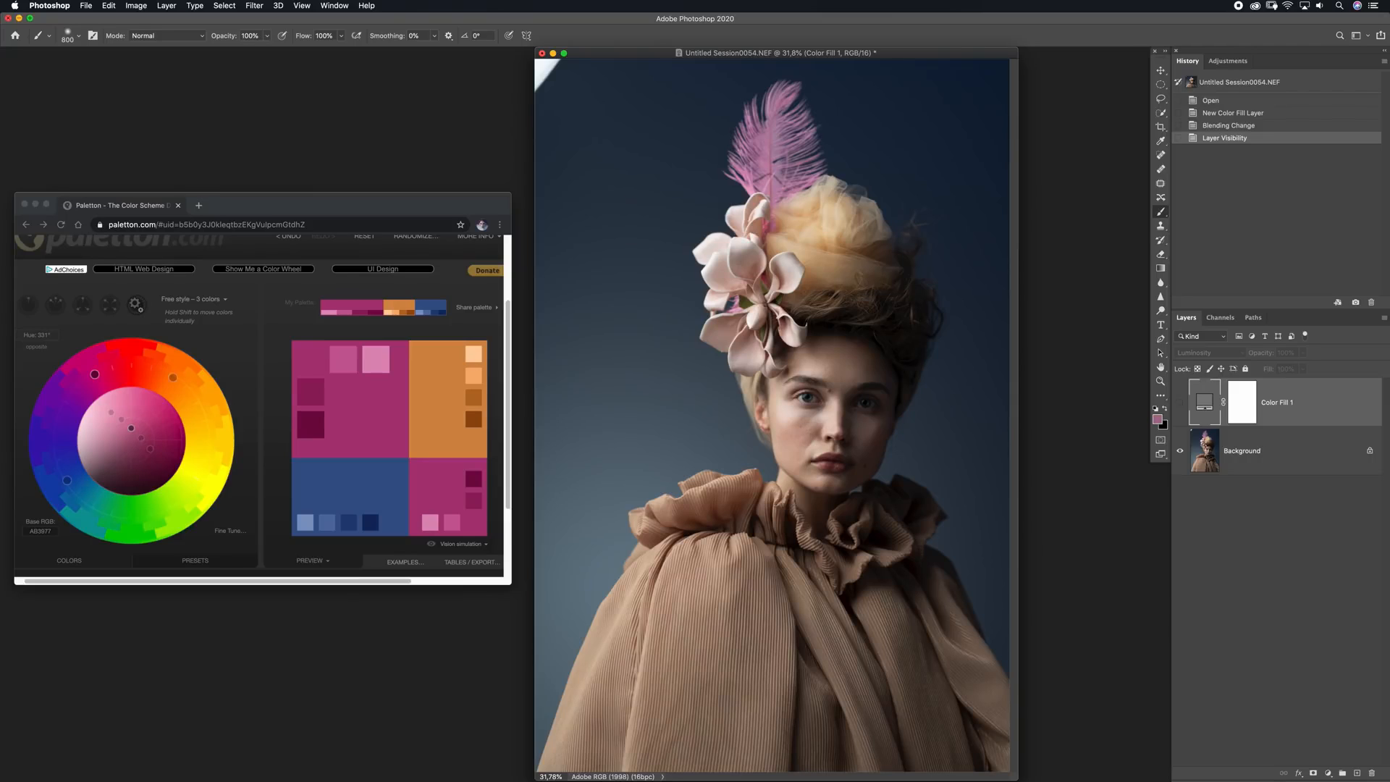
key("BackSpace")
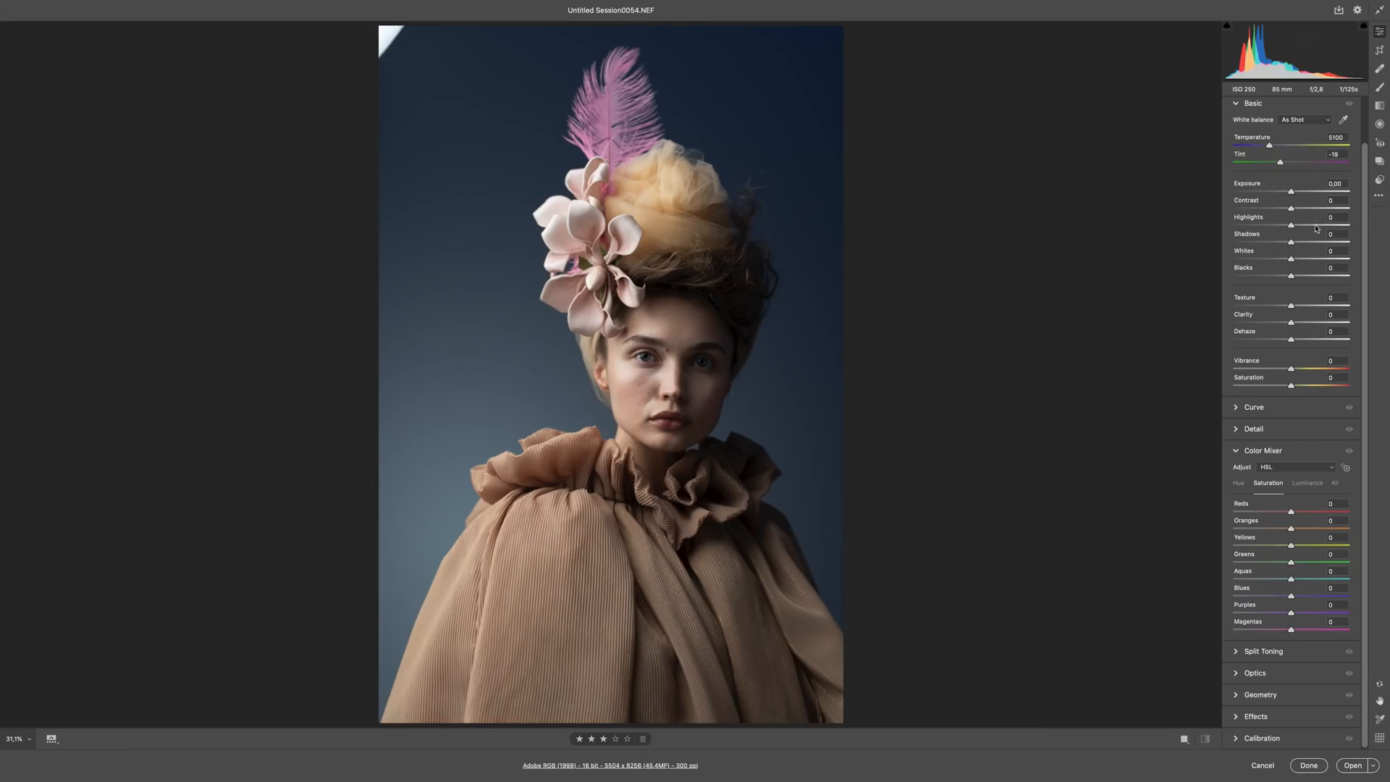
Set Temperature to 5950, Tint -11, Exposure +0.20, Contrast +7, Highlights -26, Shadows -4, Whites -30 and Blacks +12 for the raw portrait
scroll(1272, 200, "up", 2)
mouse_move(1271, 196)
left_mouse_down()
mouse_move(1303, 197)
mouse_move(1265, 198)
mouse_move(1282, 203)
left_mouse_up()
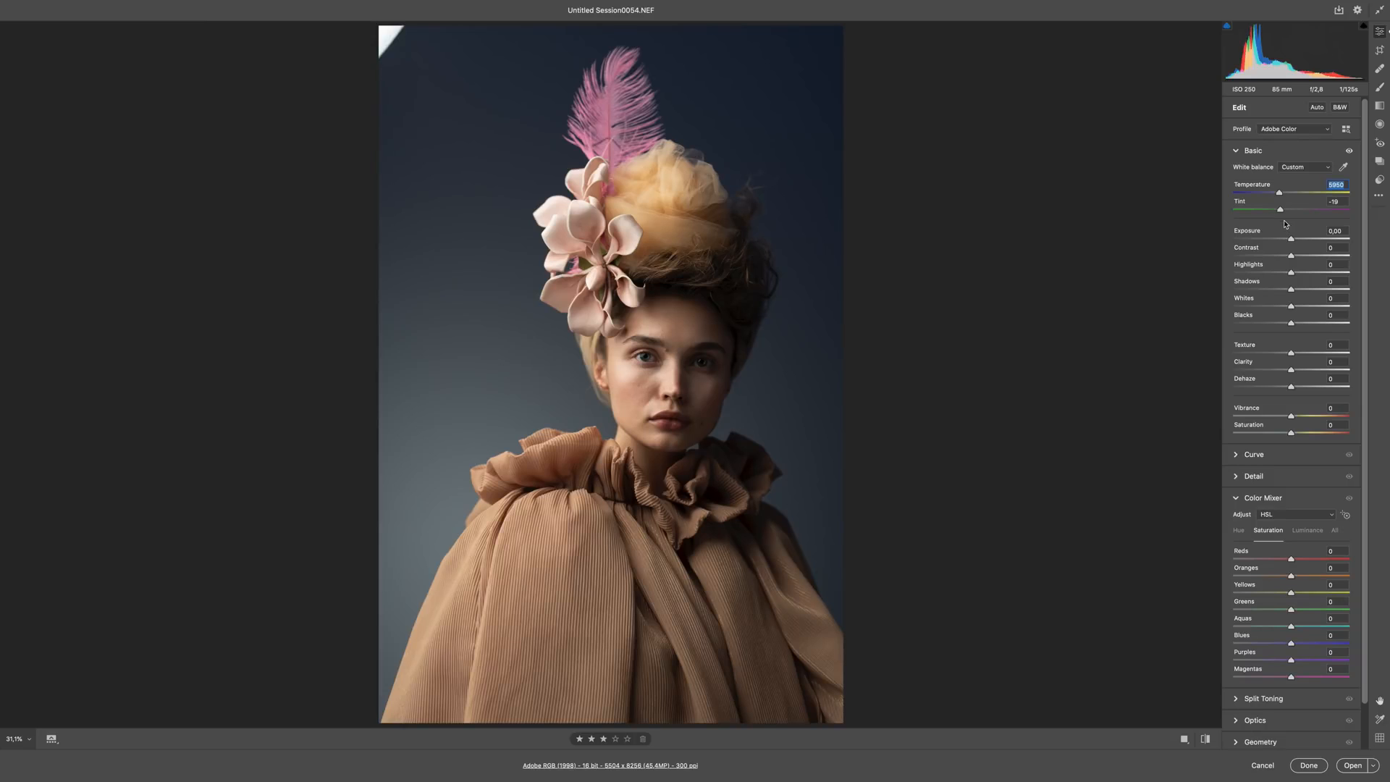
left_click_drag(1280, 209, 1293, 239)
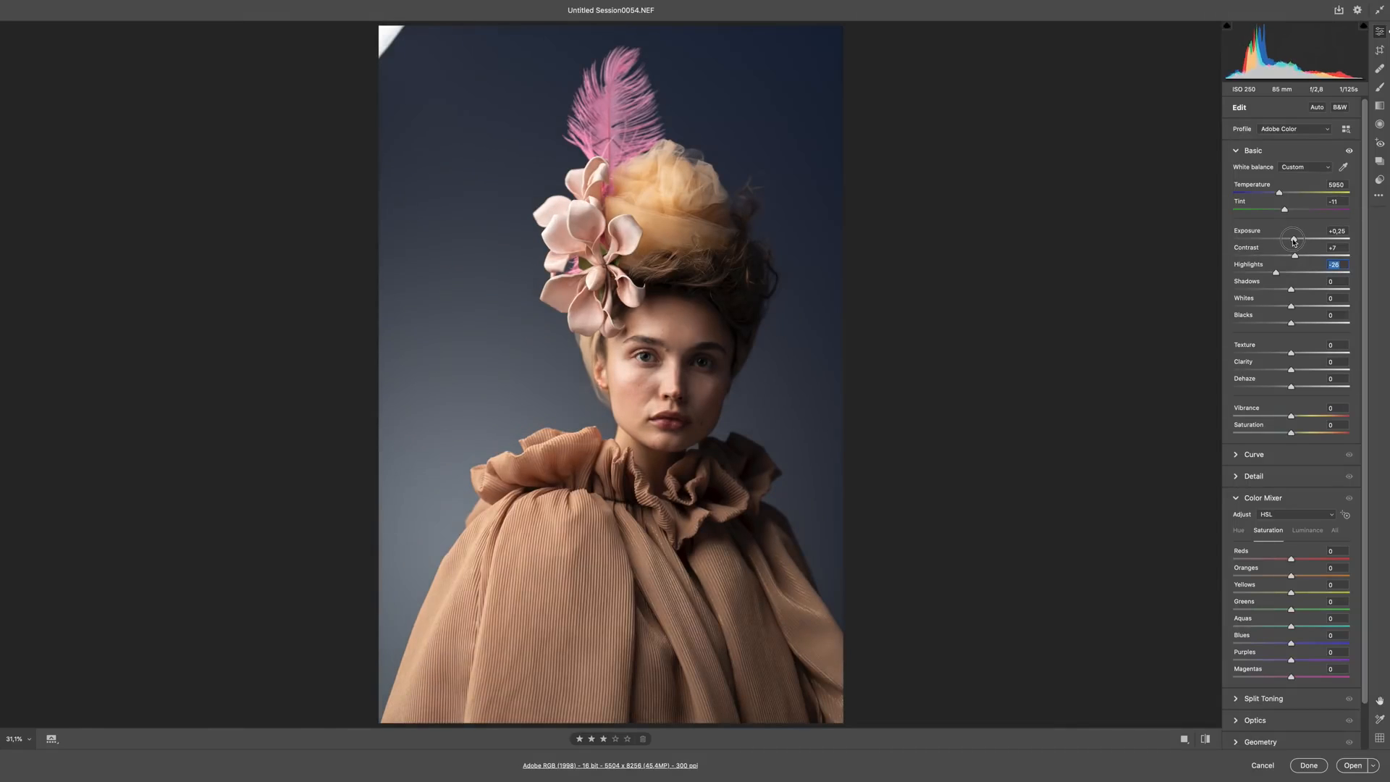
left_click_drag(1291, 290, 1298, 325)
Shift the HSL hues of the portrait to Blues -25, Purples -86 and Magentas +100
scroll(1363, 449, "down", 2)
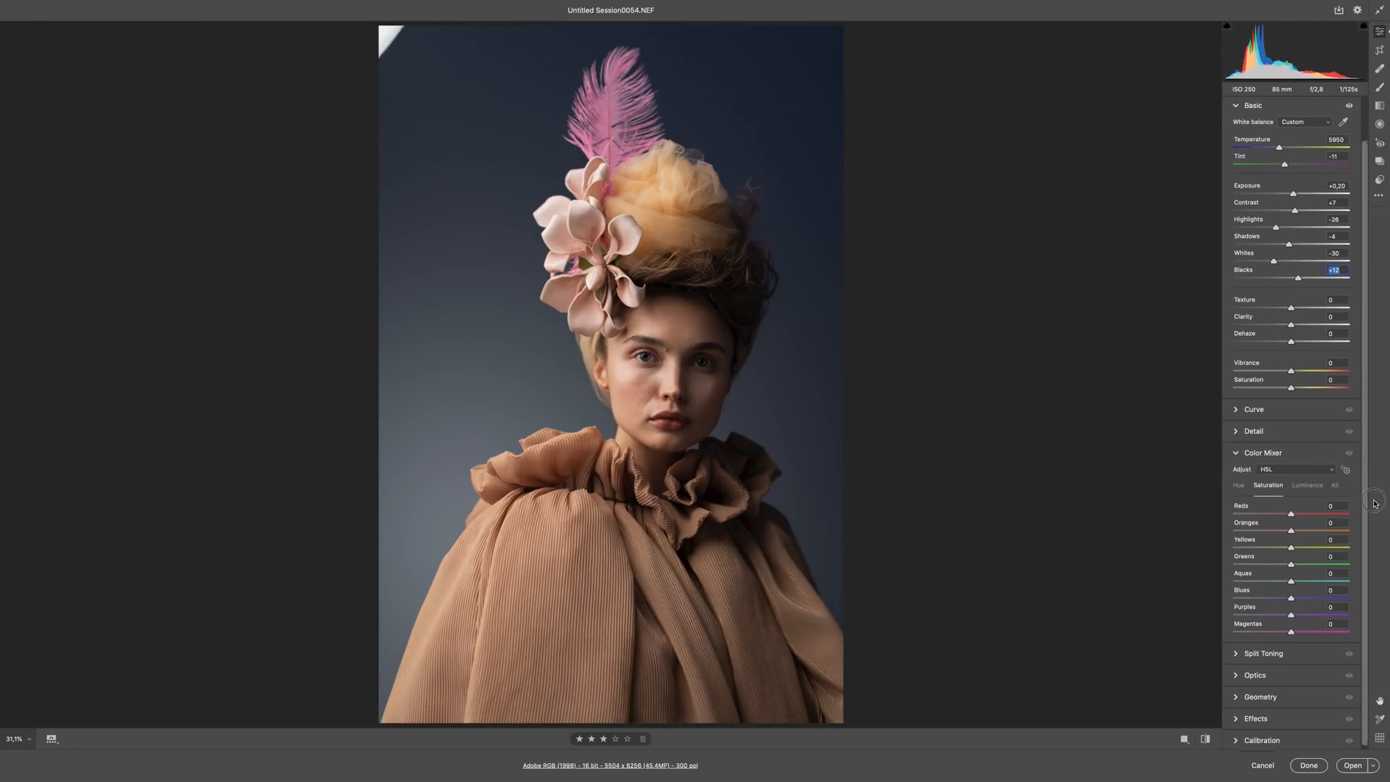
left_click_drag(1290, 512, 1376, 620)
left_click(1290, 579)
left_click(1238, 484)
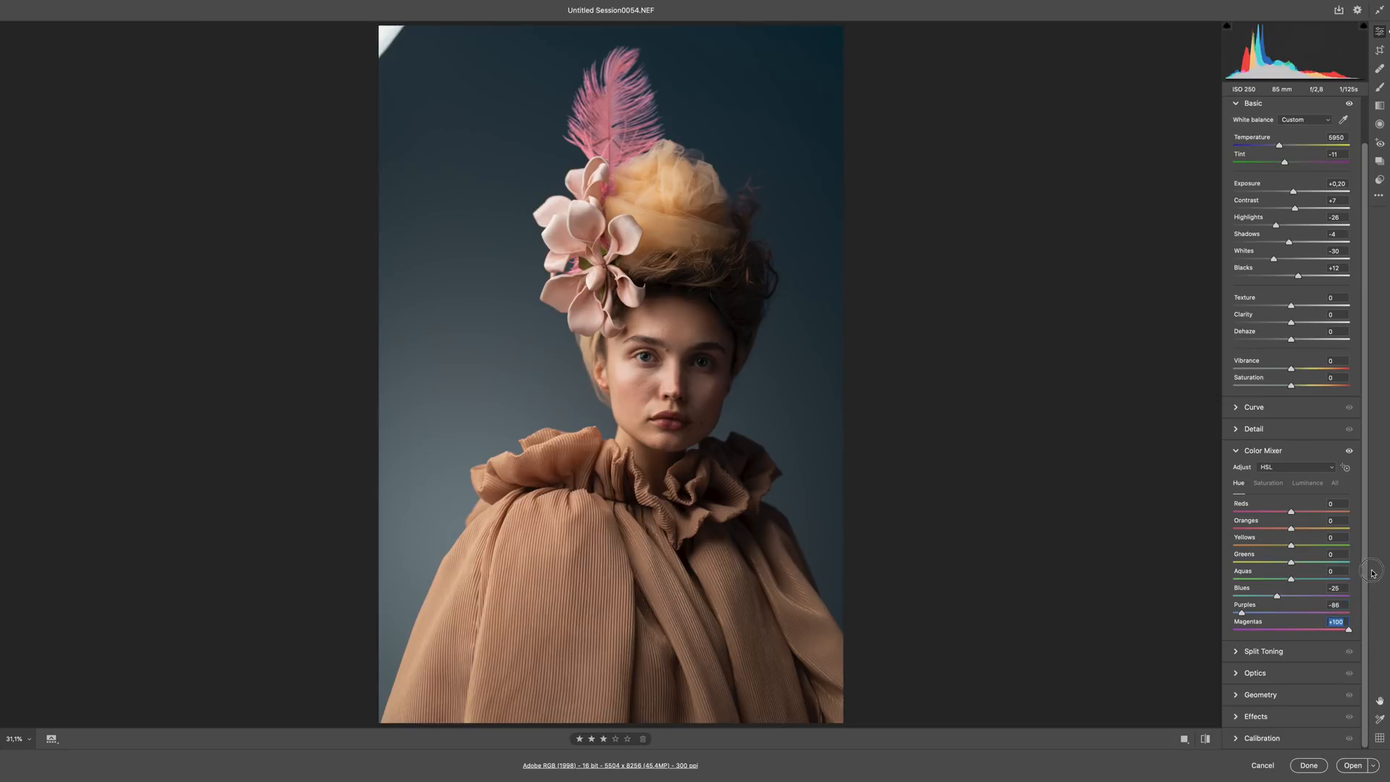
left_click(1237, 450)
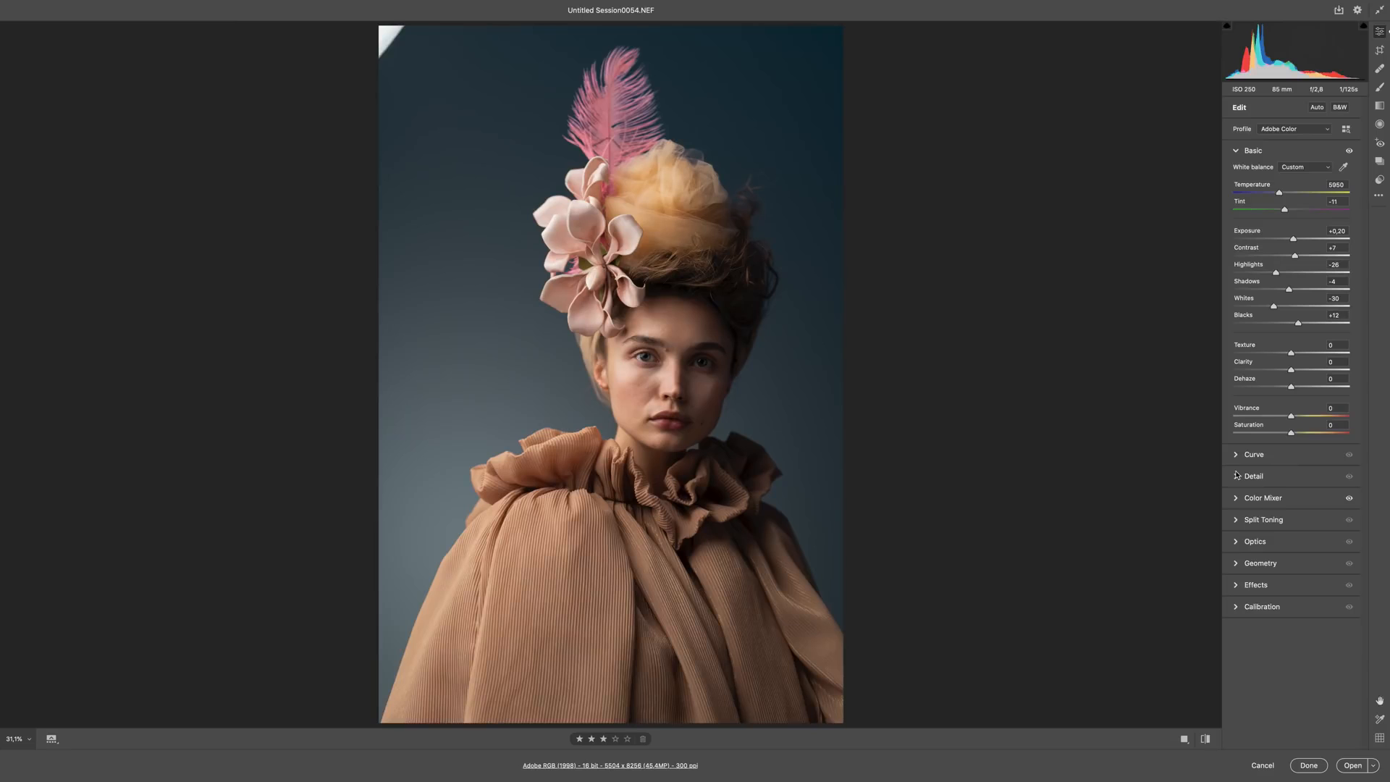
Split-tone the highlights with hue 61 and saturation 3, leaving the shadows untoned
left_click(1237, 522)
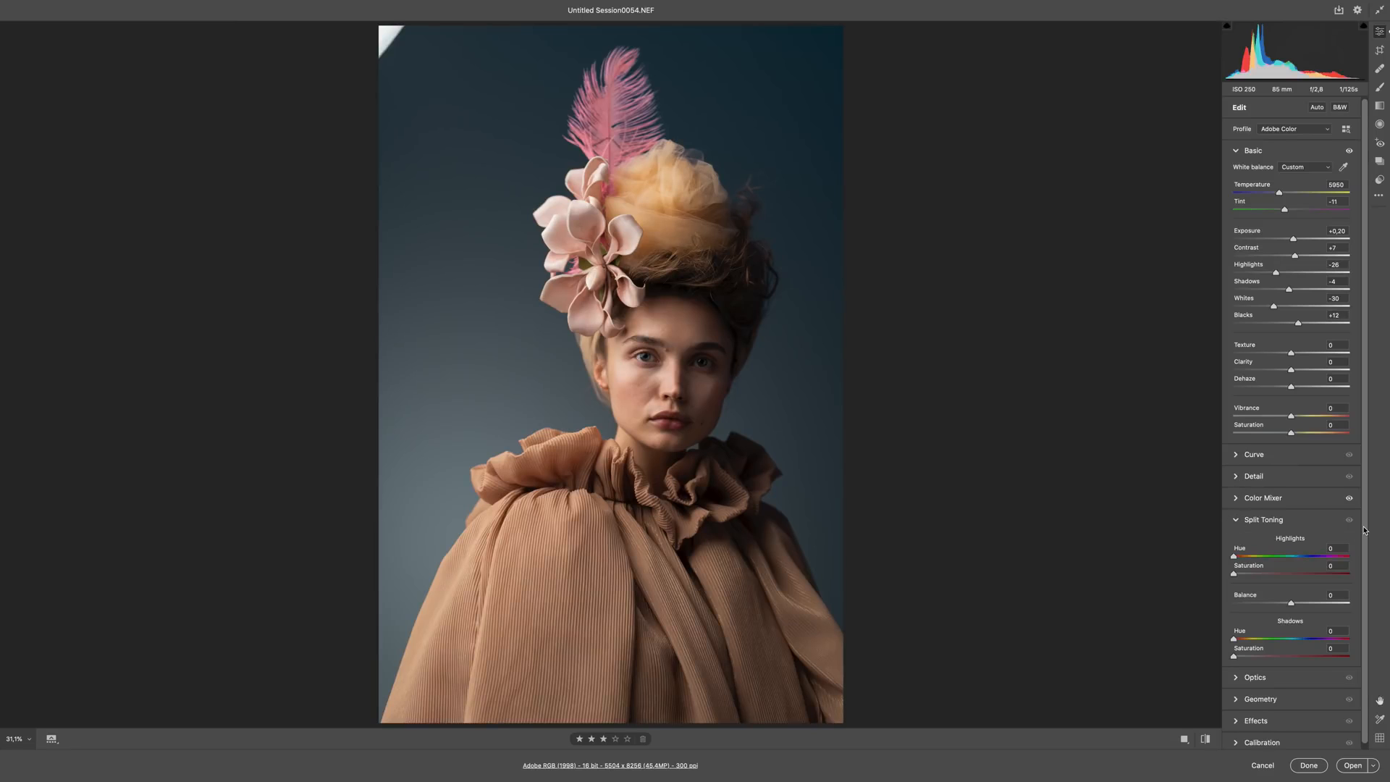
scroll(1364, 531, "down", 1)
mouse_move(1233, 569)
left_mouse_down()
mouse_move(1281, 554)
mouse_move(1238, 553)
mouse_move(1329, 554)
mouse_move(1245, 556)
left_mouse_up()
mouse_move(1239, 570)
left_mouse_down()
mouse_move(1303, 570)
mouse_move(1240, 571)
mouse_move(1255, 555)
mouse_move(1239, 570)
left_mouse_up()
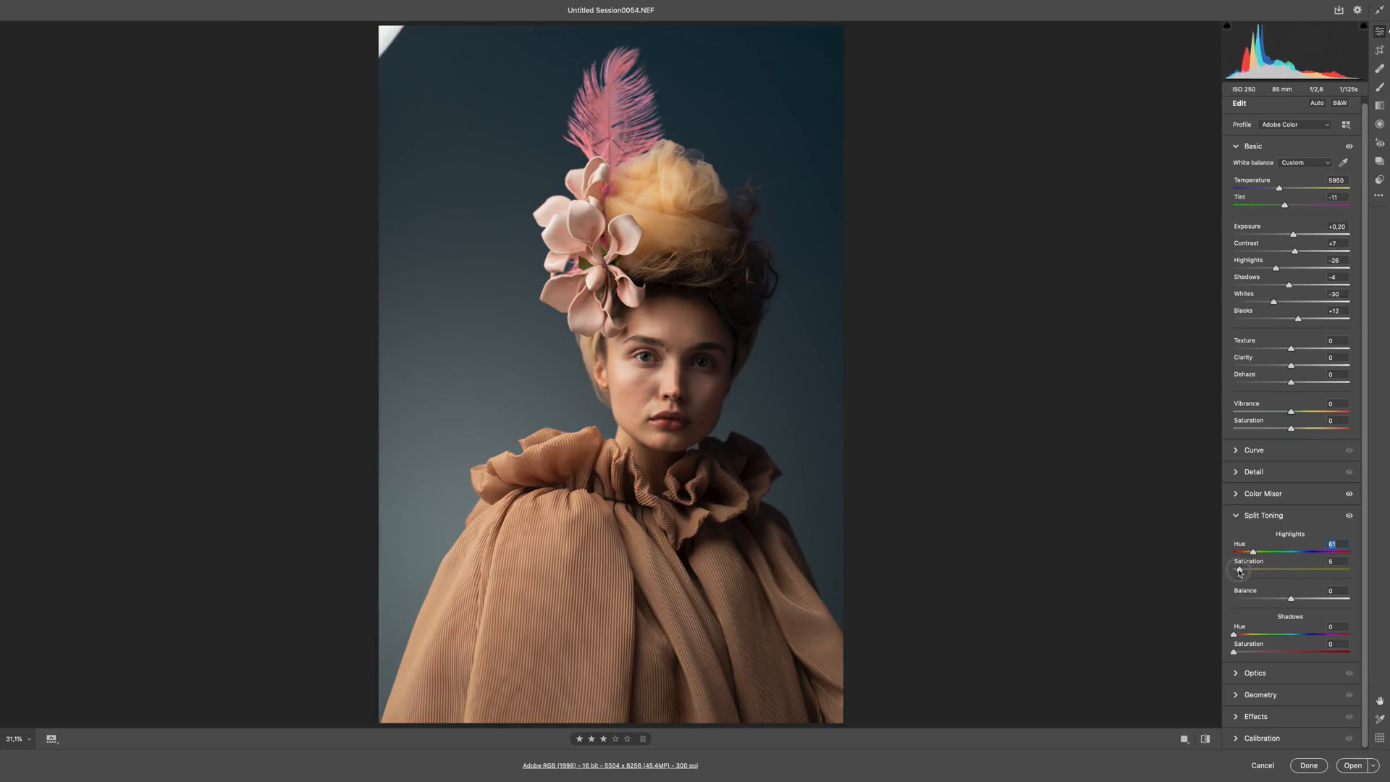
left_click_drag(1234, 652, 1100, 654)
left_click_drag(1240, 571, 1235, 576)
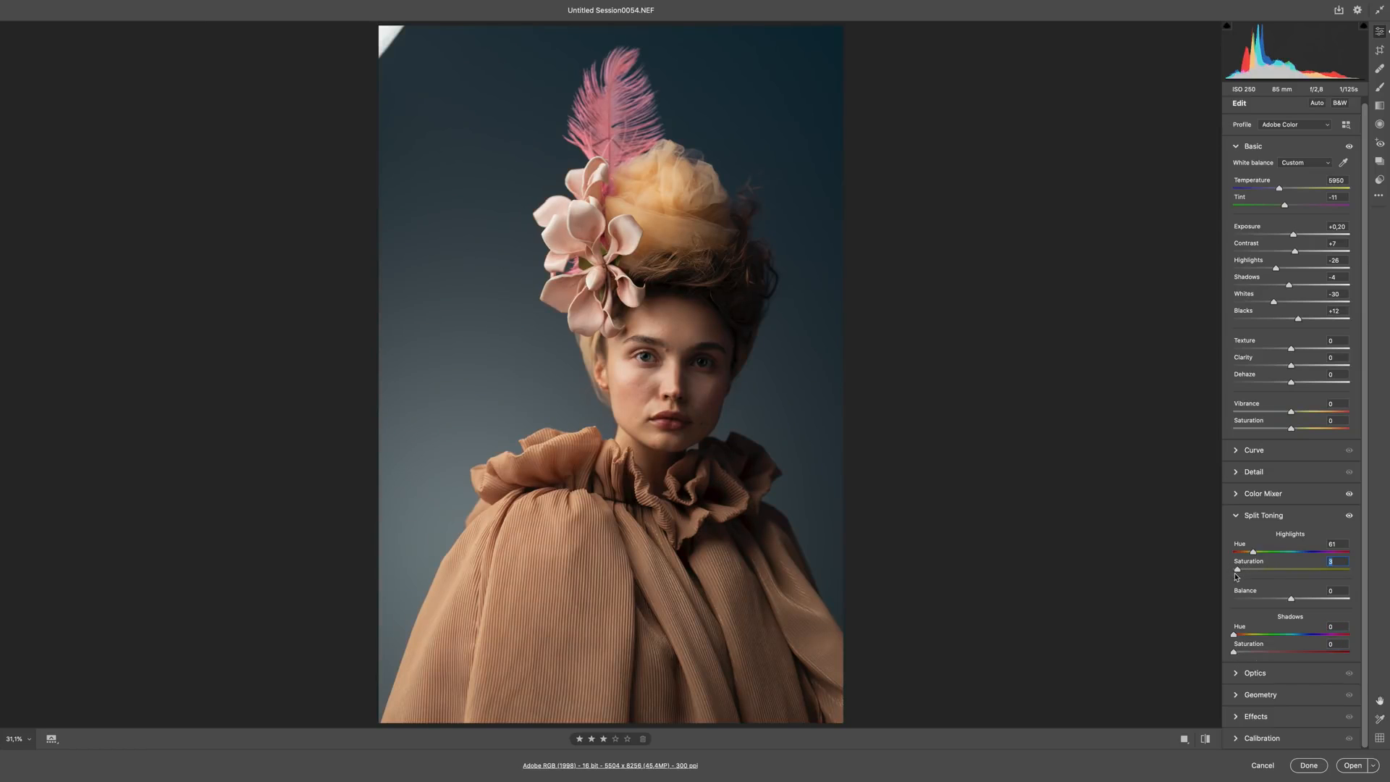
Set the shadows tint in the camera calibration to -7
left_click(1237, 739)
mouse_move(1291, 579)
left_mouse_down()
mouse_move(1273, 581)
mouse_move(1315, 581)
mouse_move(1269, 582)
mouse_move(1286, 591)
left_mouse_up()
left_click(1286, 586)
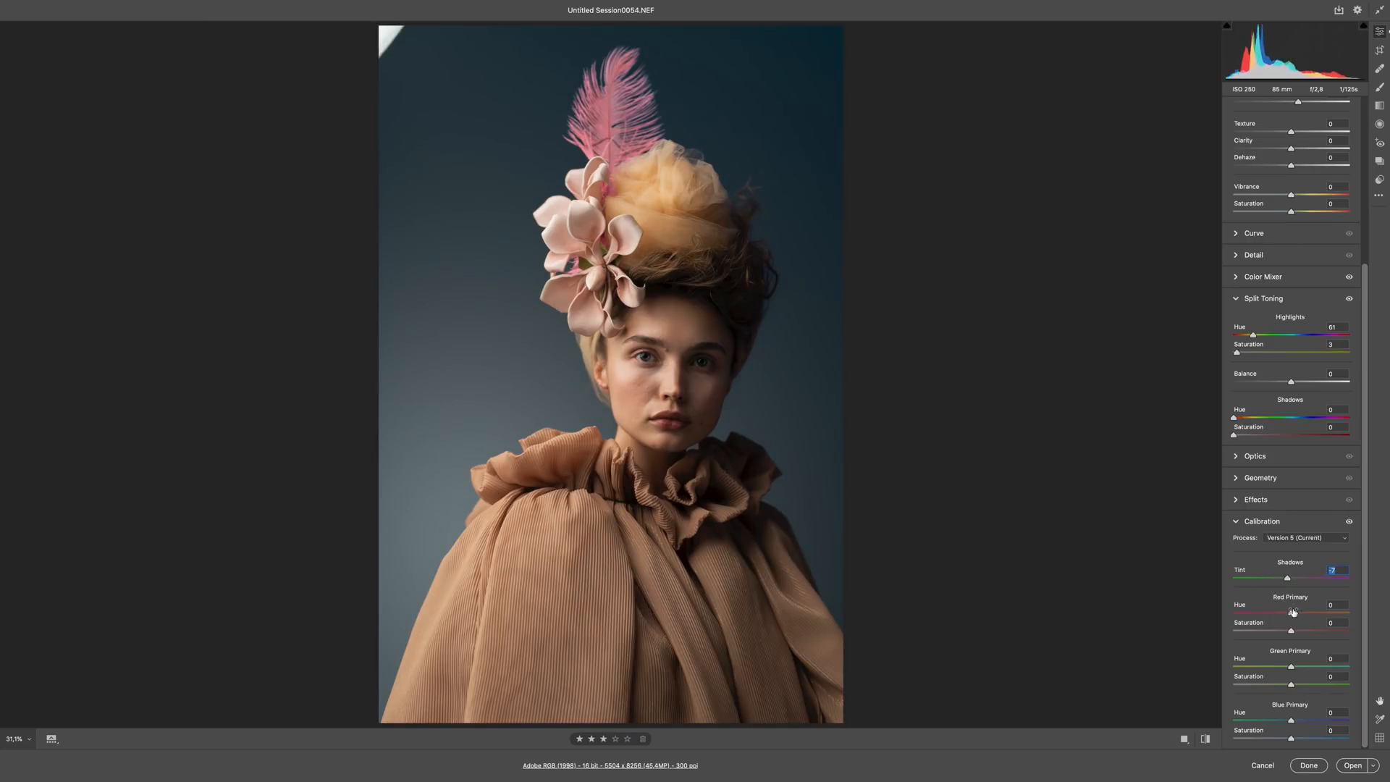
Nudge the red primary hue slightly below zero in the camera calibration and return the green primary hue to 0
mouse_move(1291, 615)
left_mouse_down()
mouse_move(1263, 614)
mouse_move(1288, 614)
left_mouse_up()
mouse_move(1291, 665)
left_mouse_down()
mouse_move(1268, 665)
mouse_move(1325, 662)
mouse_move(1304, 665)
left_mouse_up()
type("0")
Open the graded raw portrait as a document, and fit the layered retouch PSD to the screen
scroll(1356, 645, "up", 5)
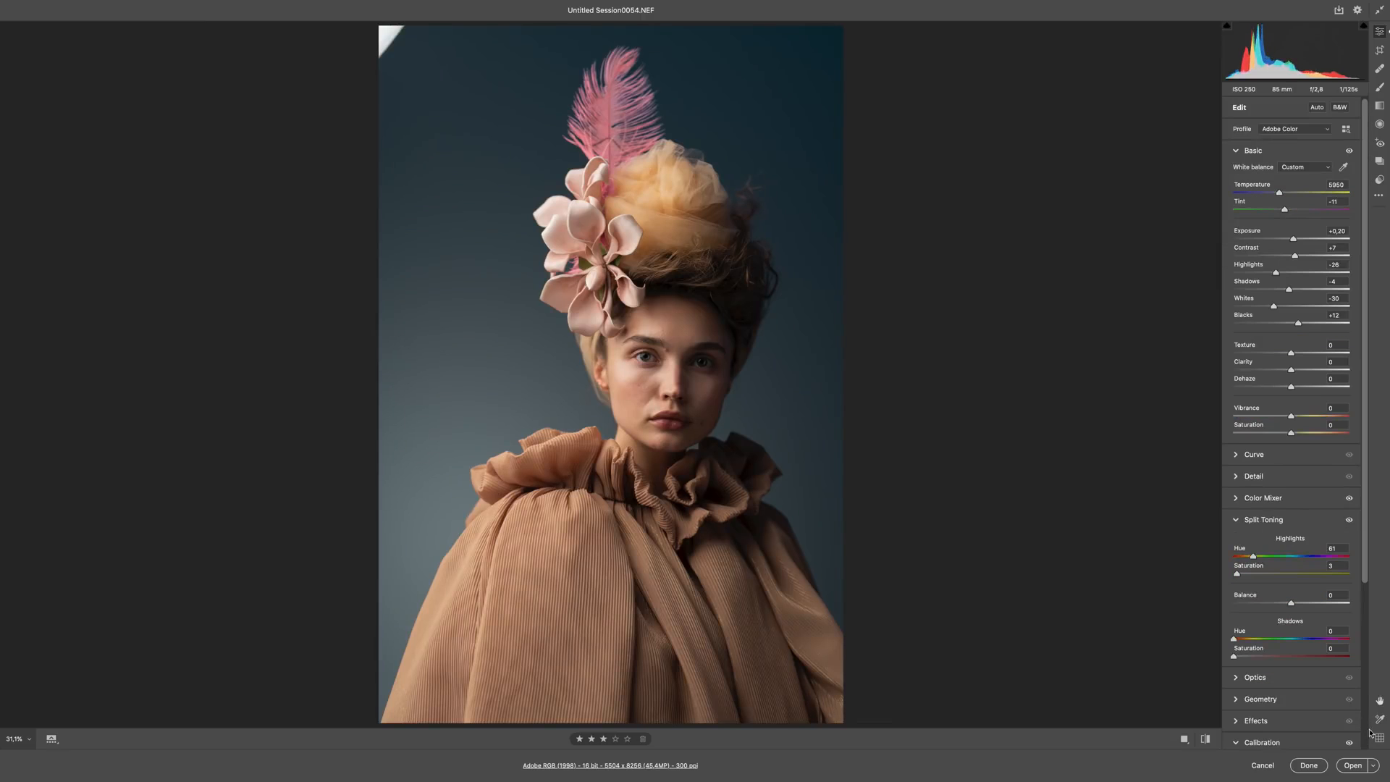
left_click(1352, 765)
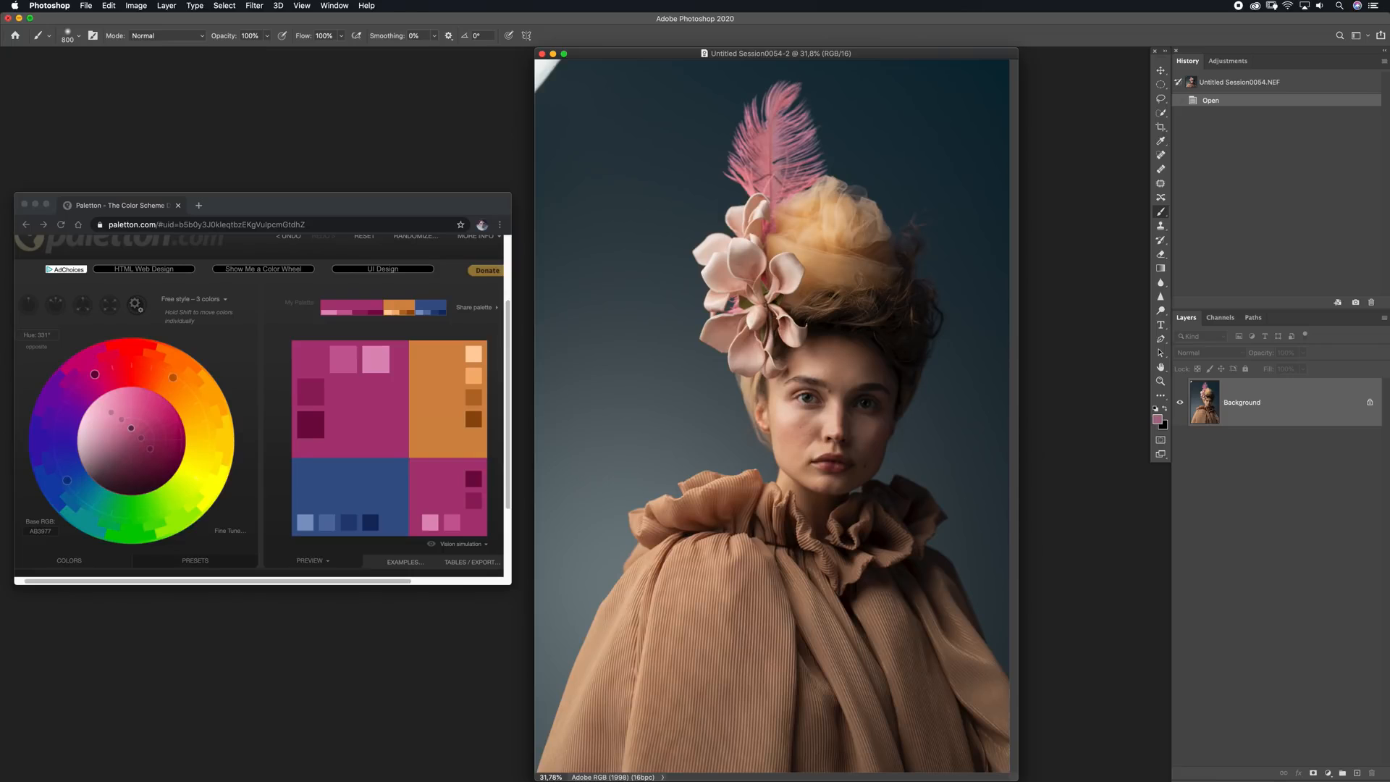
double_click(861, 55)
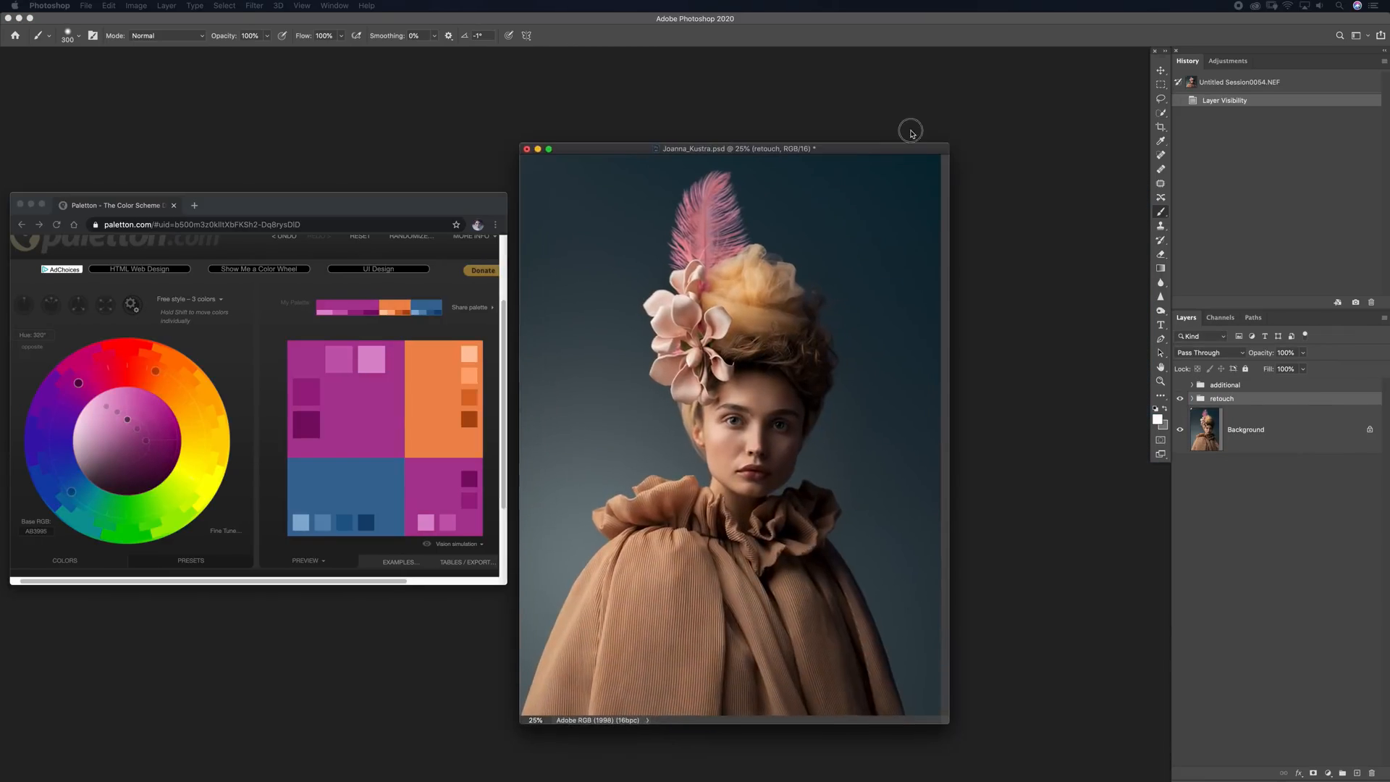
key("super+0")
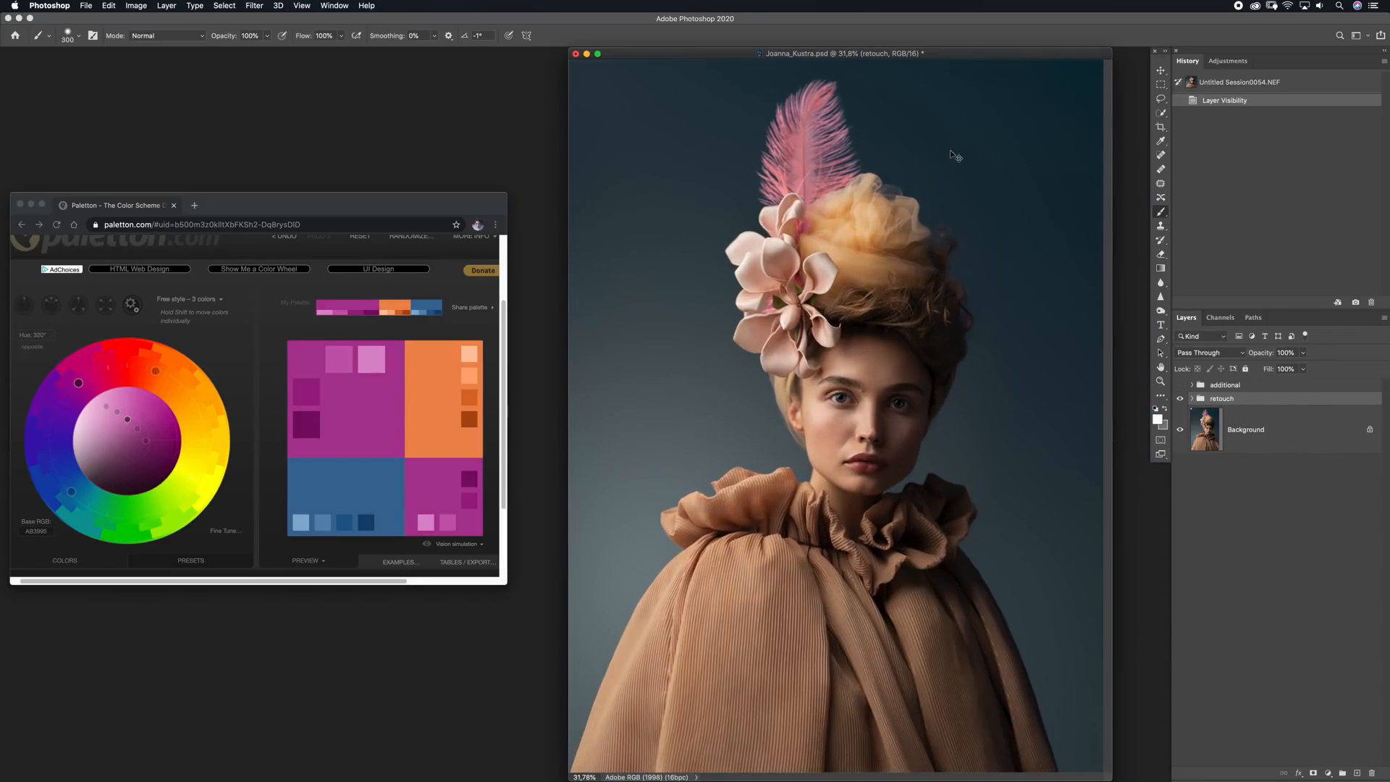
Compare the portrait with and without the retouch group
left_click(1181, 400)
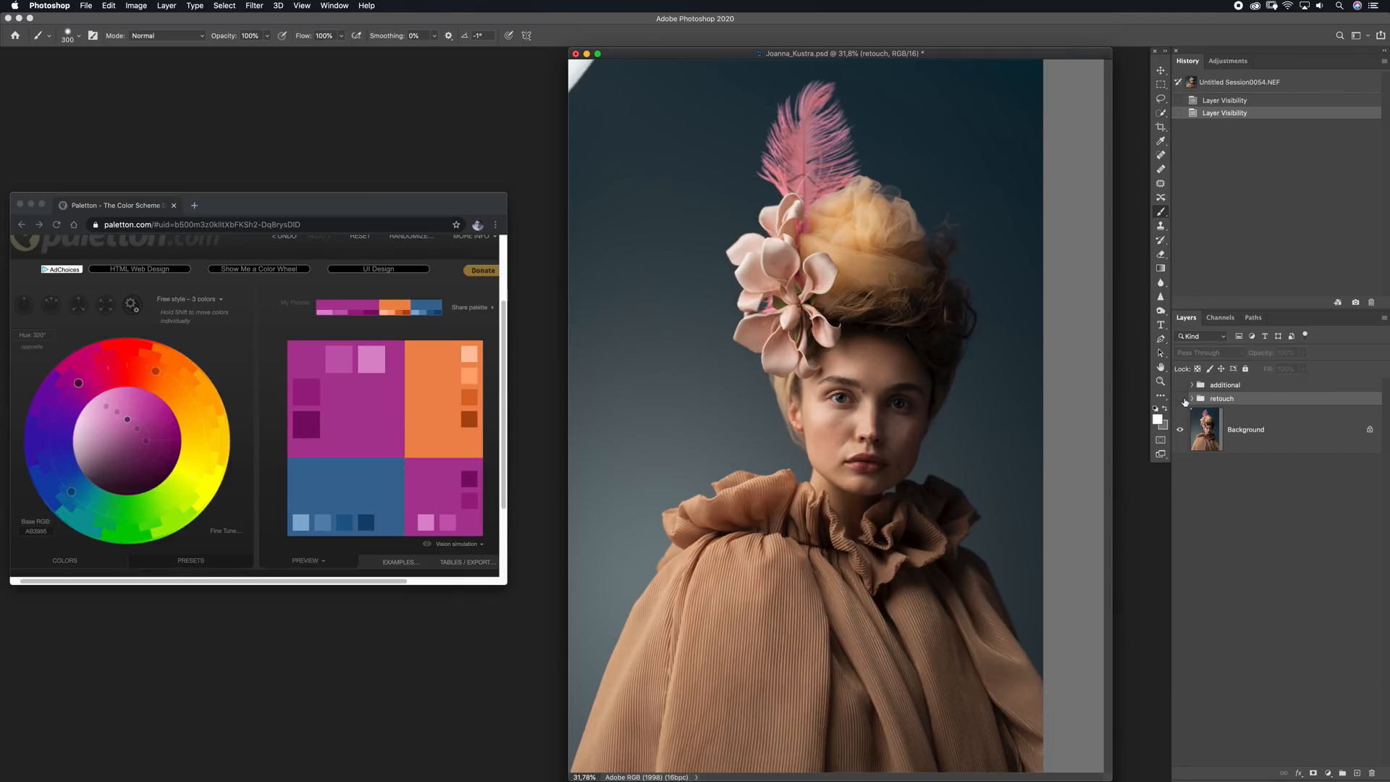
left_click(1180, 399)
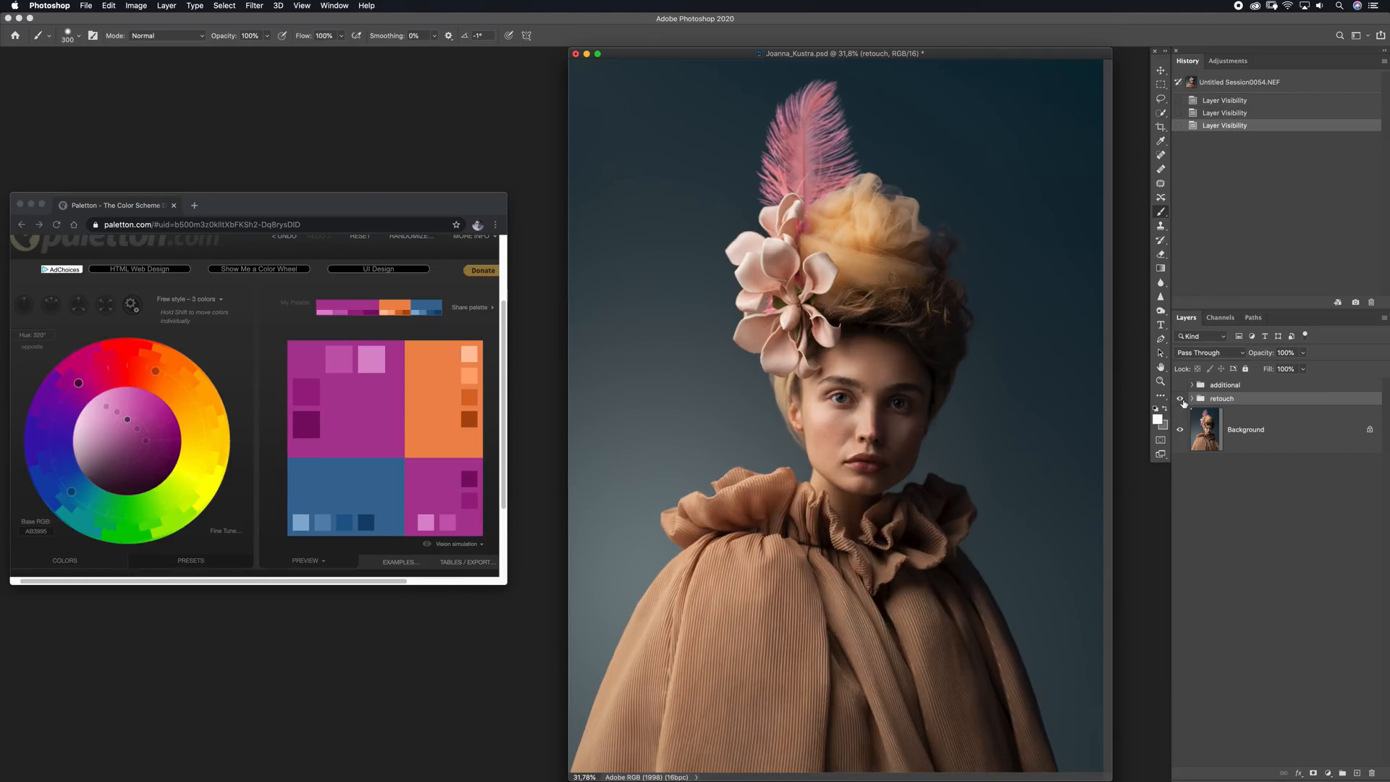
left_click(1181, 401)
left_click(1180, 400)
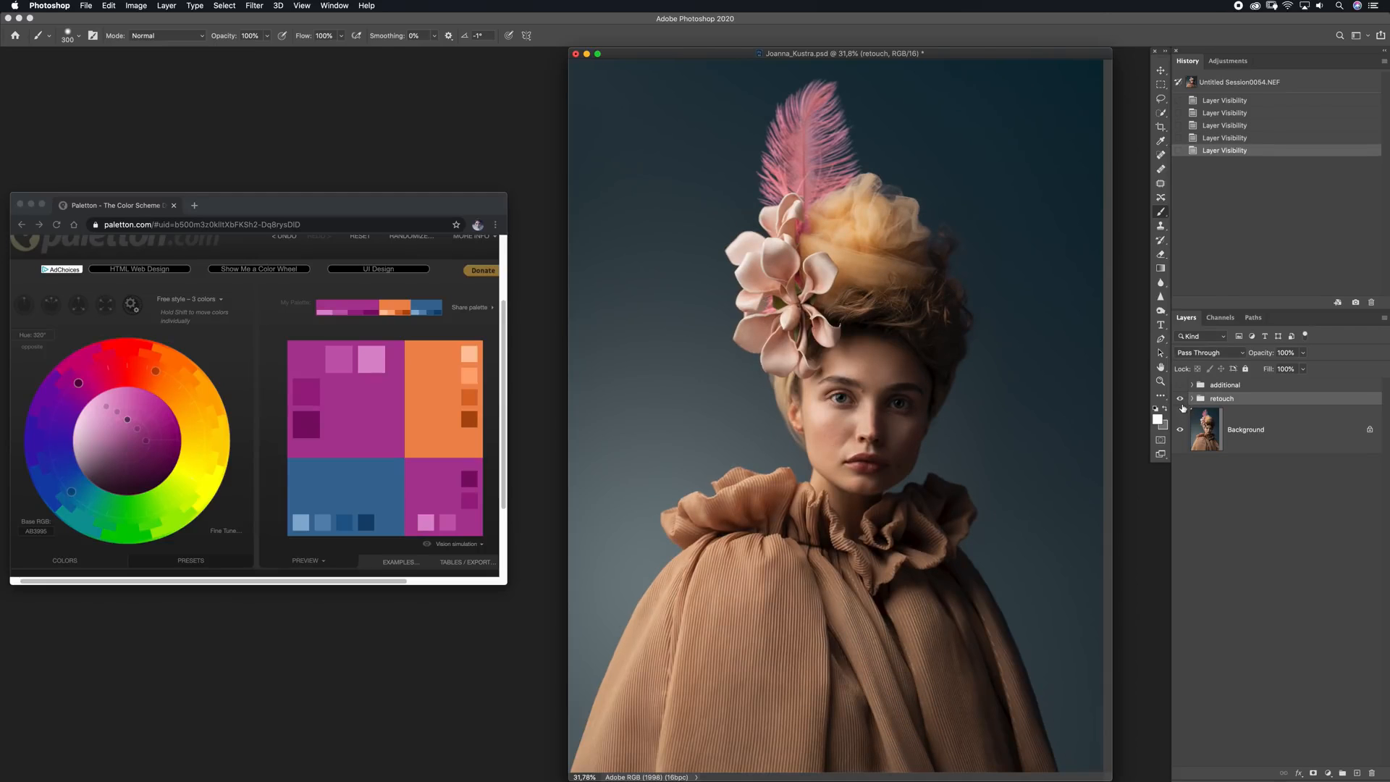
left_click(1180, 400)
left_click(1180, 400)
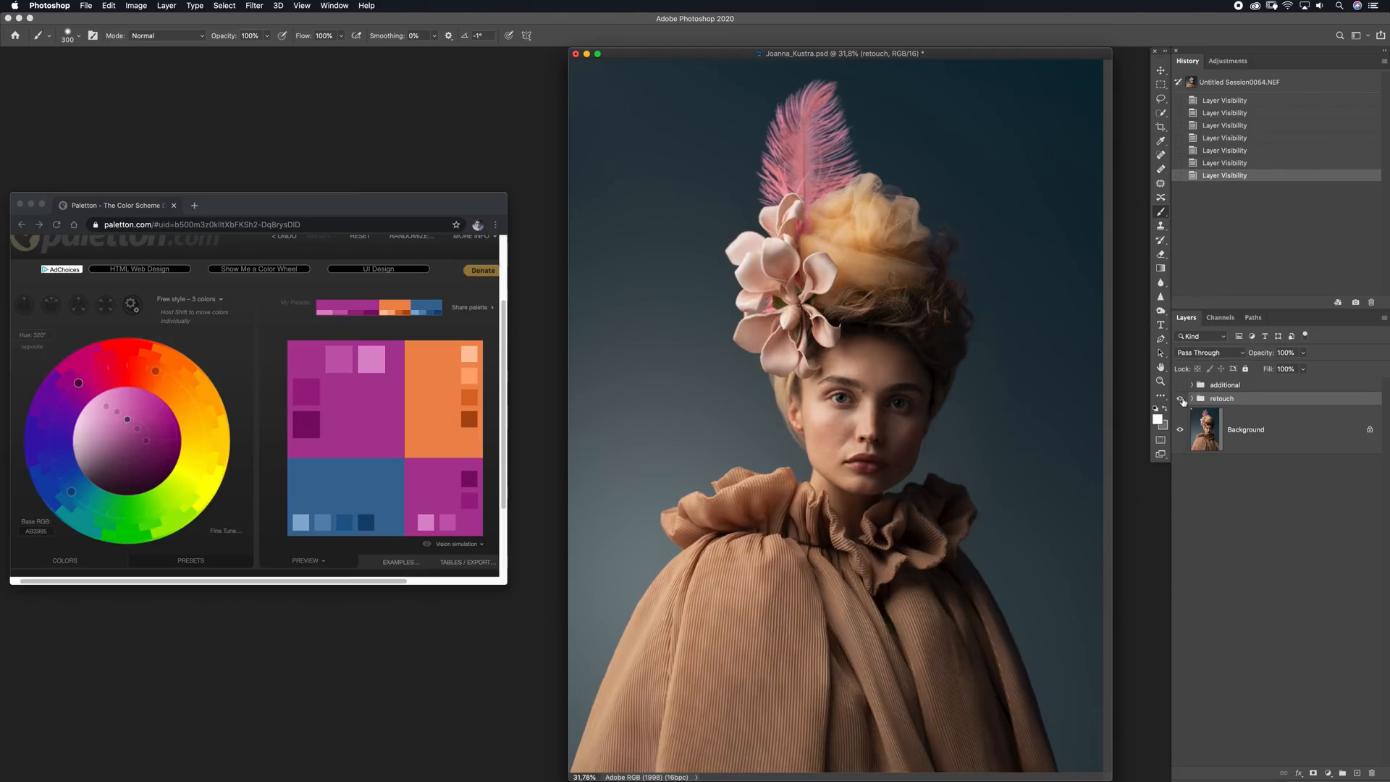
Show and expand the additional group, hide its hues layer and compare the original photo with the retouched portrait
left_click(1191, 384)
left_click(1182, 386)
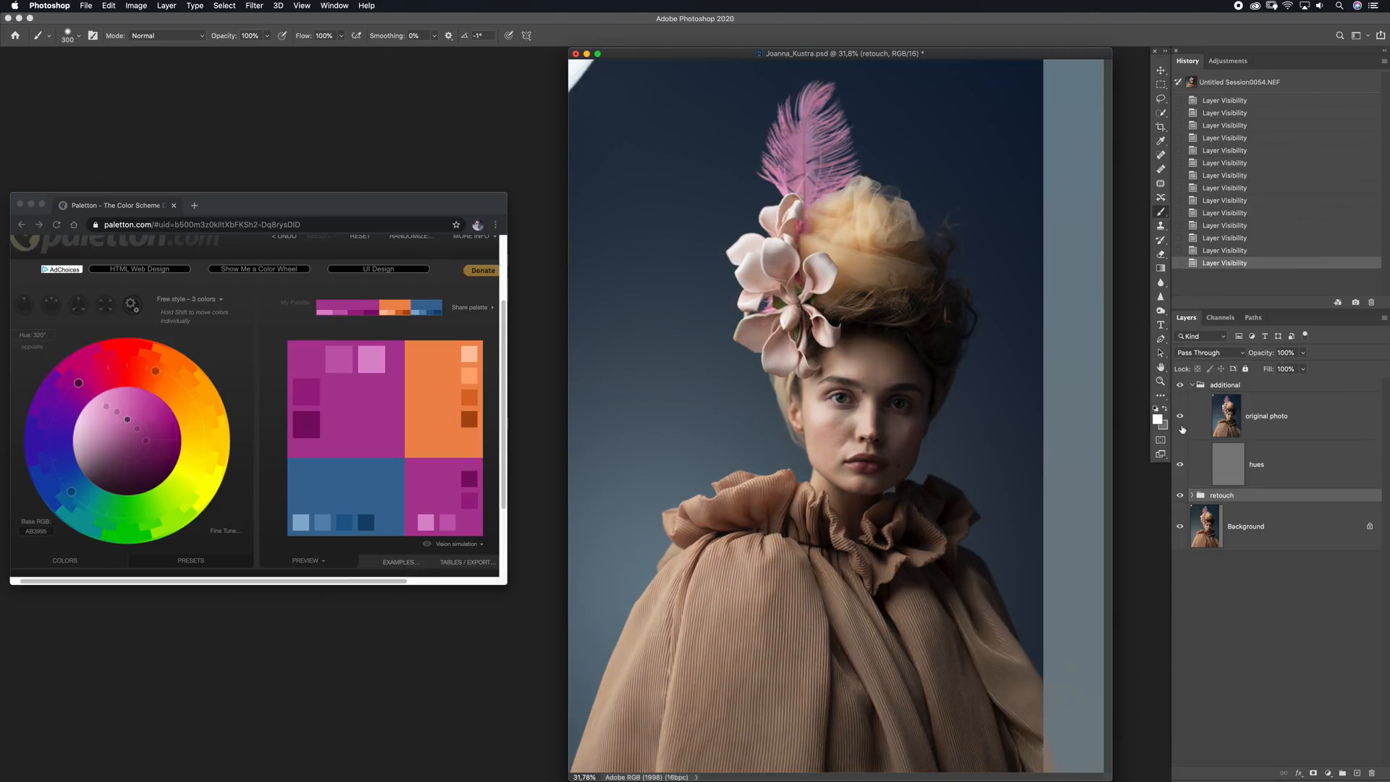
left_click(1180, 466)
left_click(1181, 417)
left_click(1180, 417)
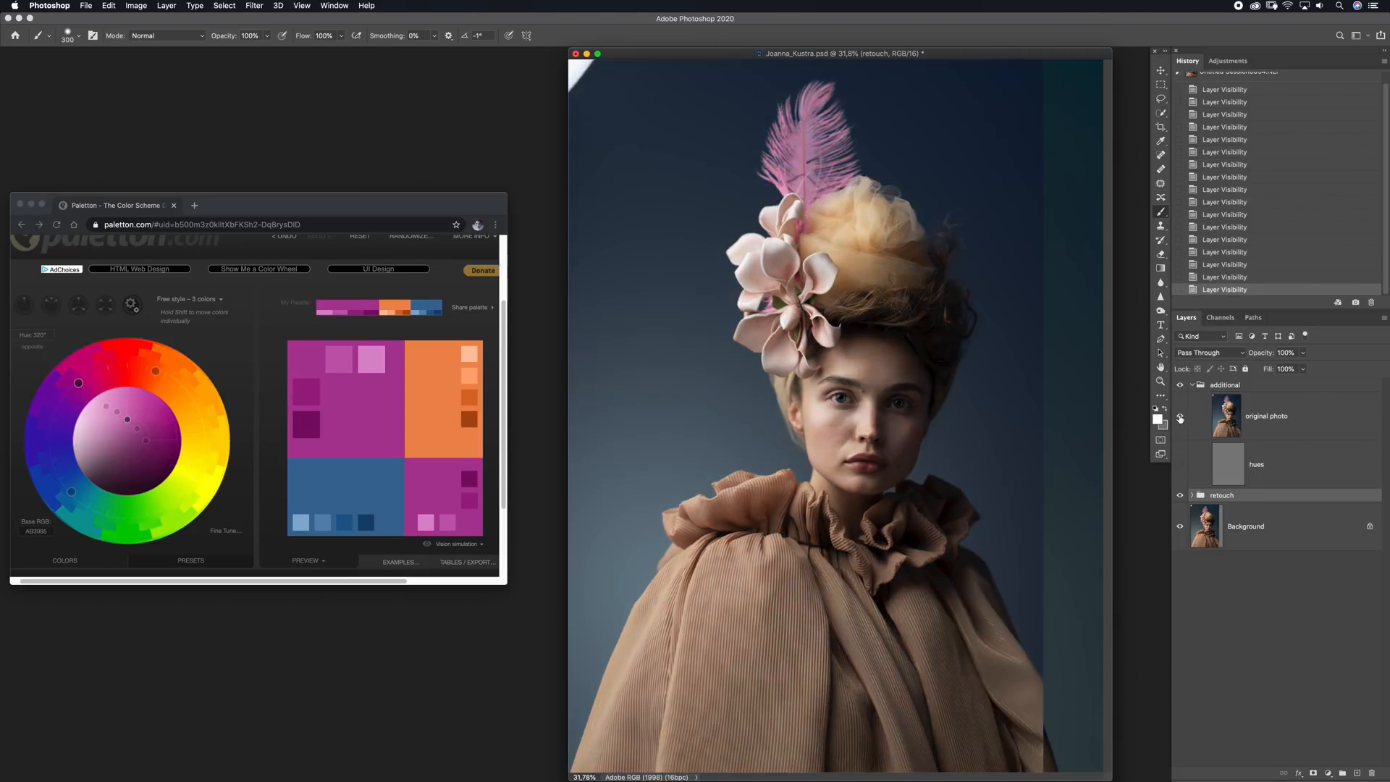
left_click(1181, 418)
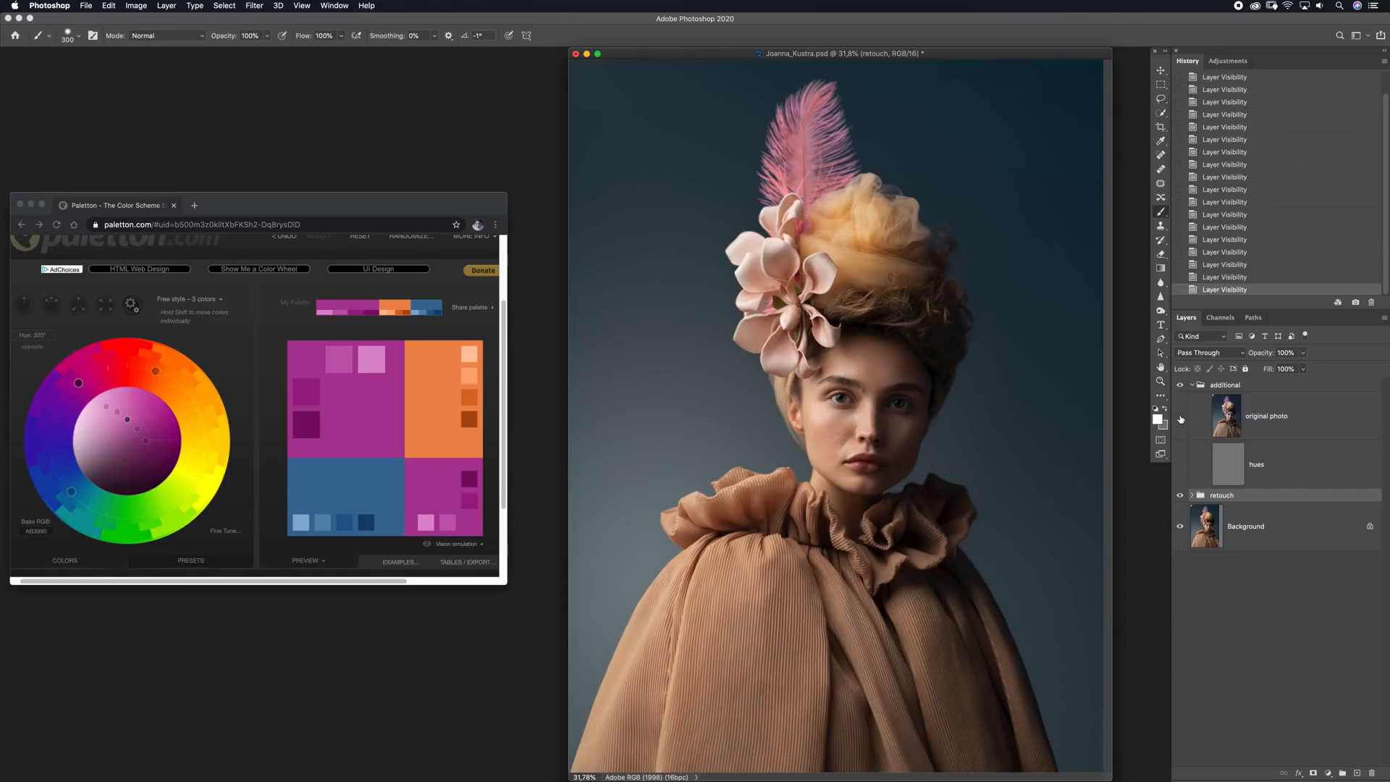
left_click(1181, 419)
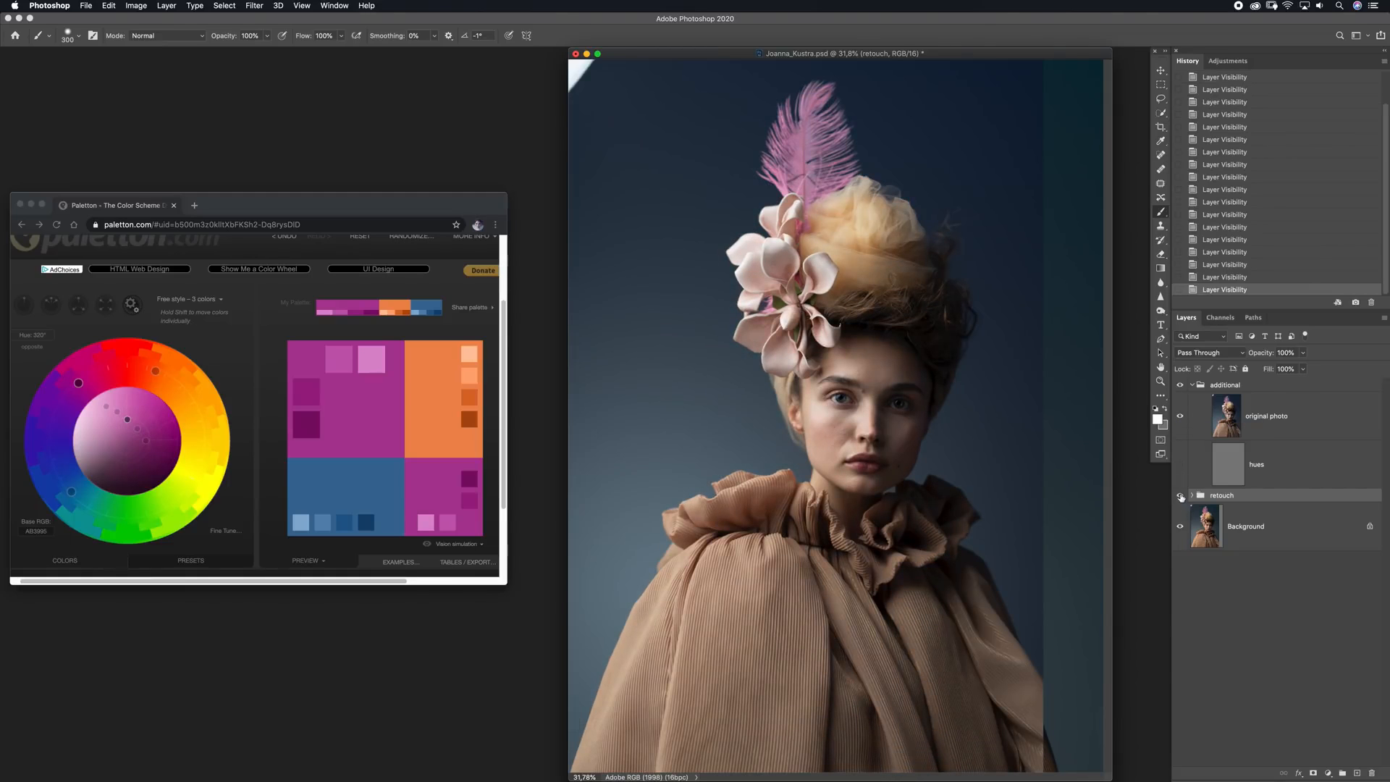
Compare the original photo with the unretouched background, then display the hues layer over the visible retouch group with the original photo hidden
left_click(1180, 497)
left_click(1181, 417)
left_click(1181, 417)
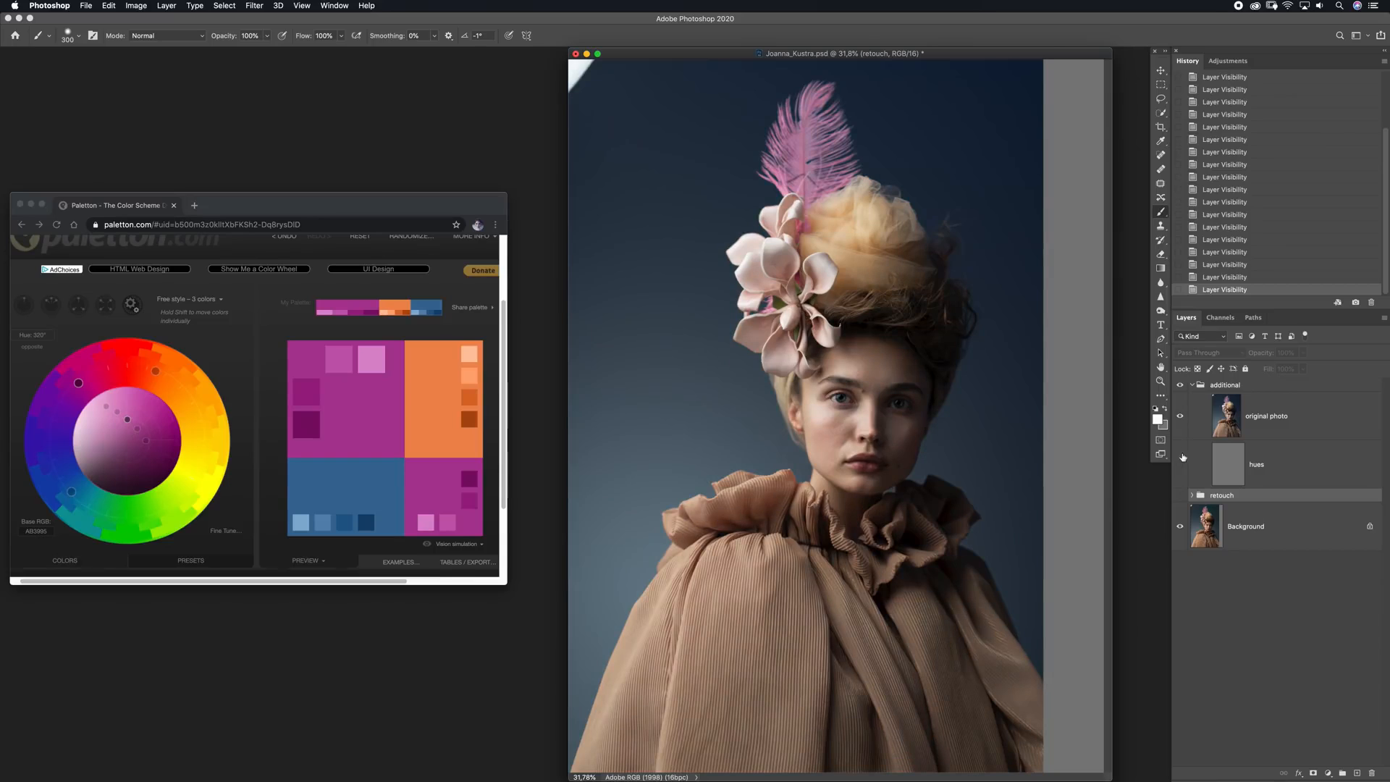
left_click(1182, 496)
left_click(1180, 418)
Switch to Paletton and build an adjacent four-colour scheme with hue 31° and its complementary colour added
left_click_drag(275, 211, 295, 217)
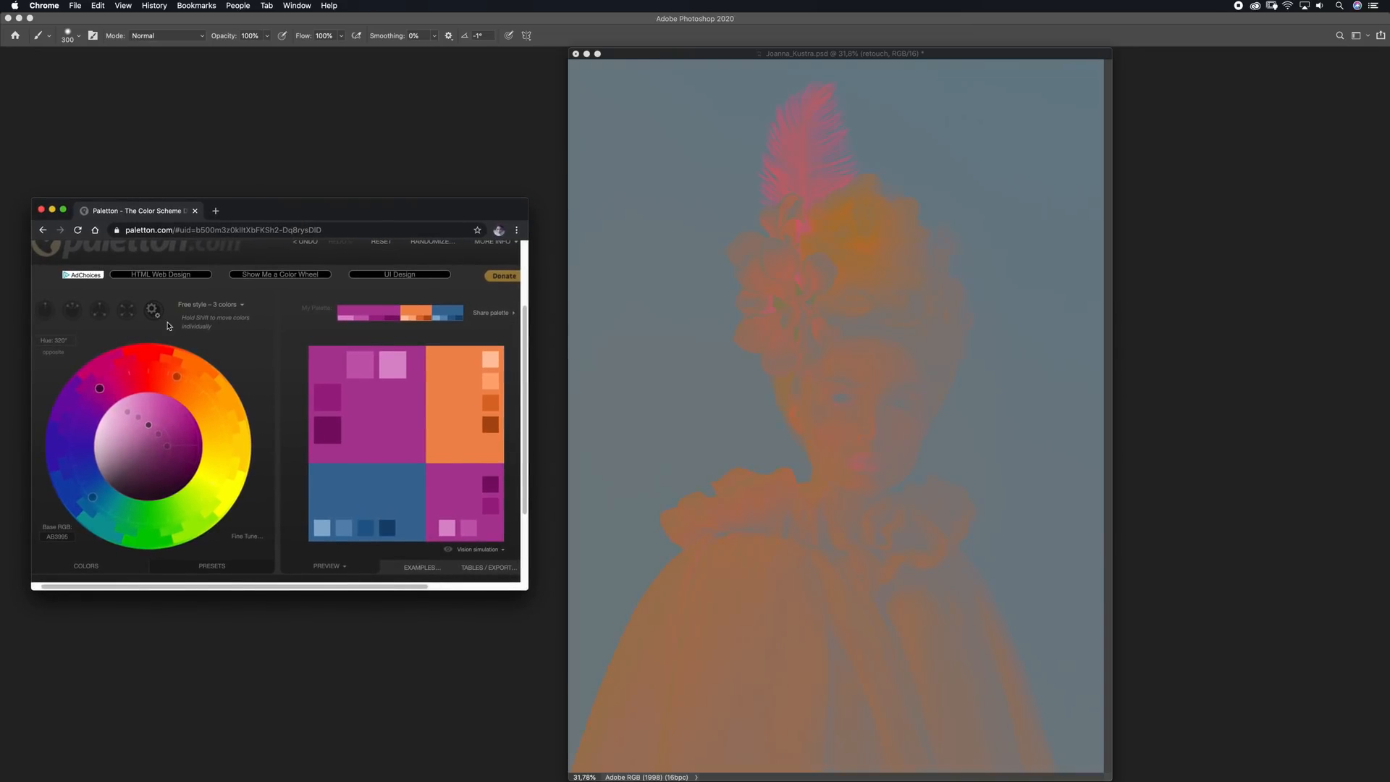
left_click(73, 310)
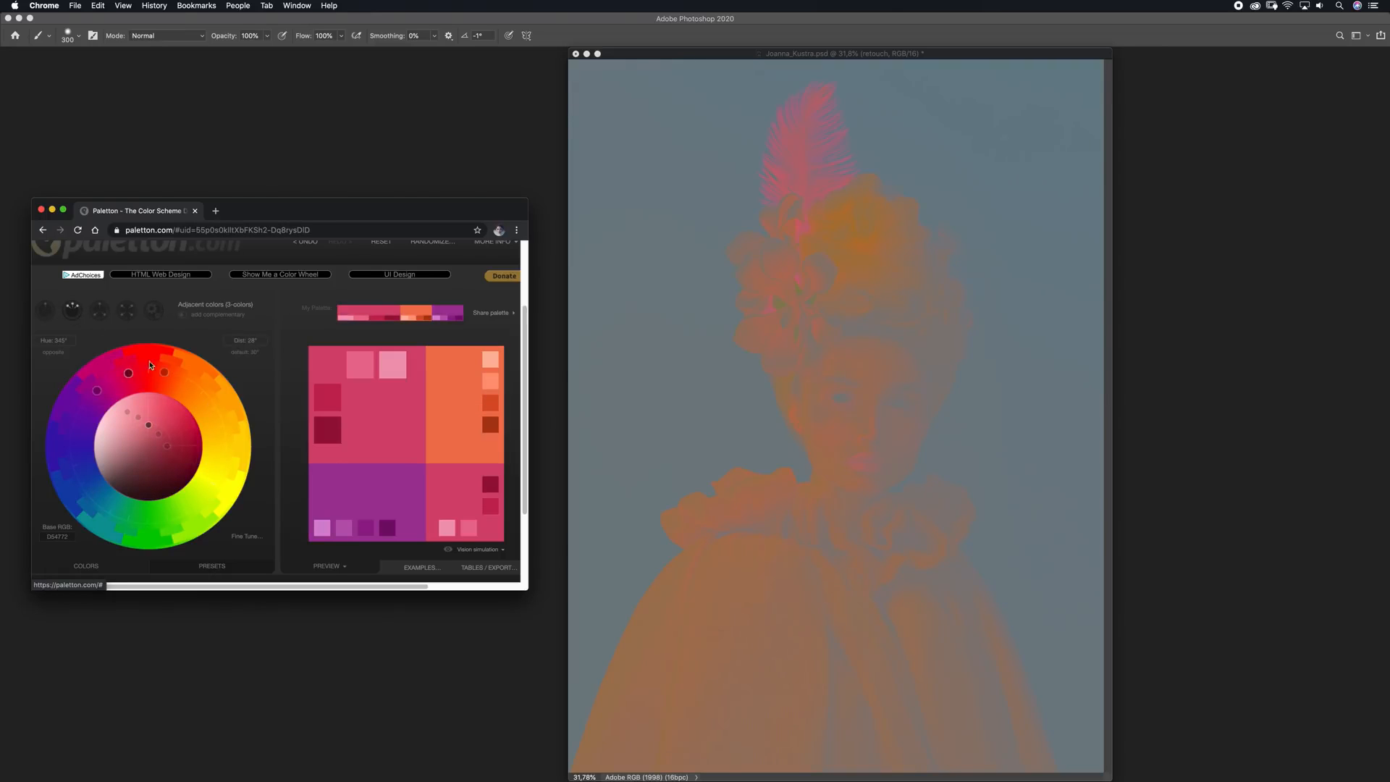
mouse_move(129, 373)
left_mouse_down()
mouse_move(172, 372)
mouse_move(123, 375)
mouse_move(181, 389)
mouse_move(140, 376)
left_mouse_up()
left_click(182, 314)
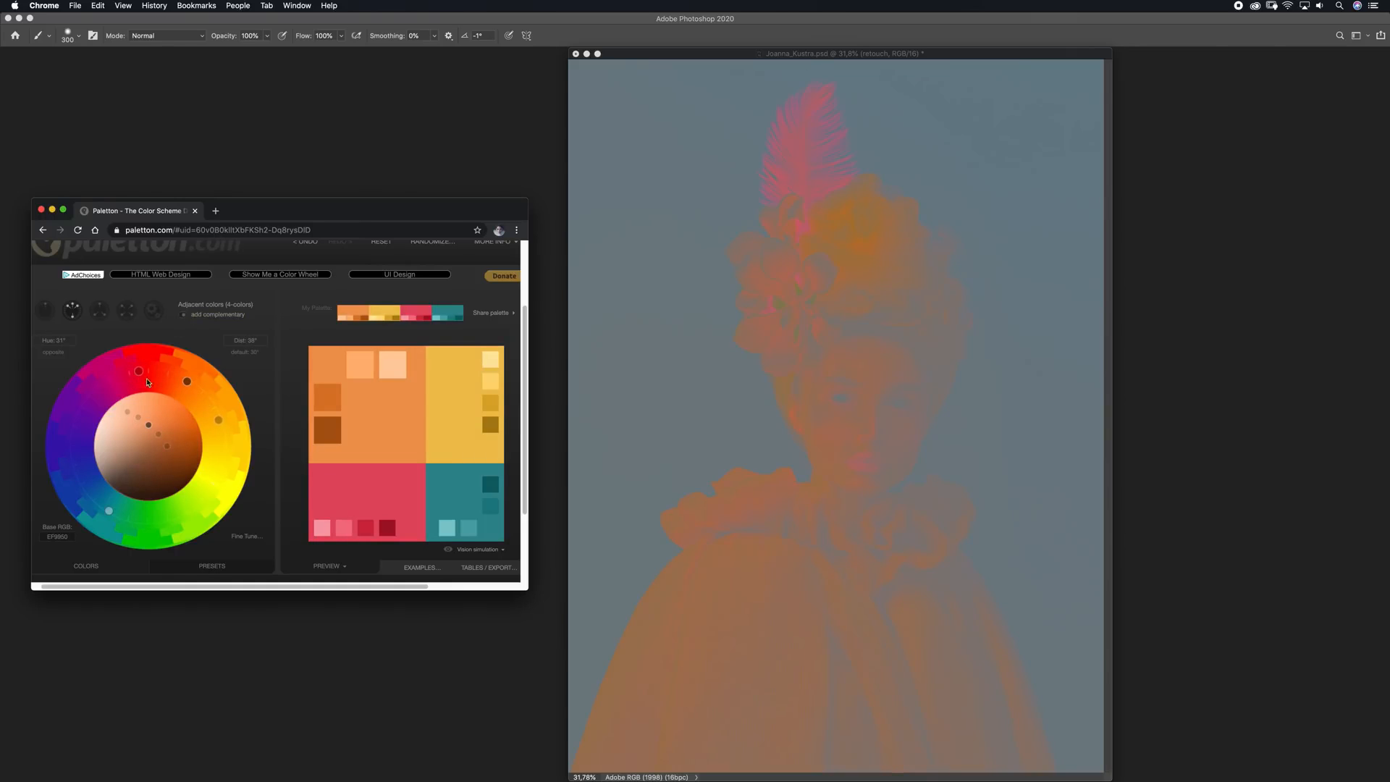
Return to Photoshop, hide the hues layer and add a Selective Color adjustment layer above the retouch group
left_click(806, 57)
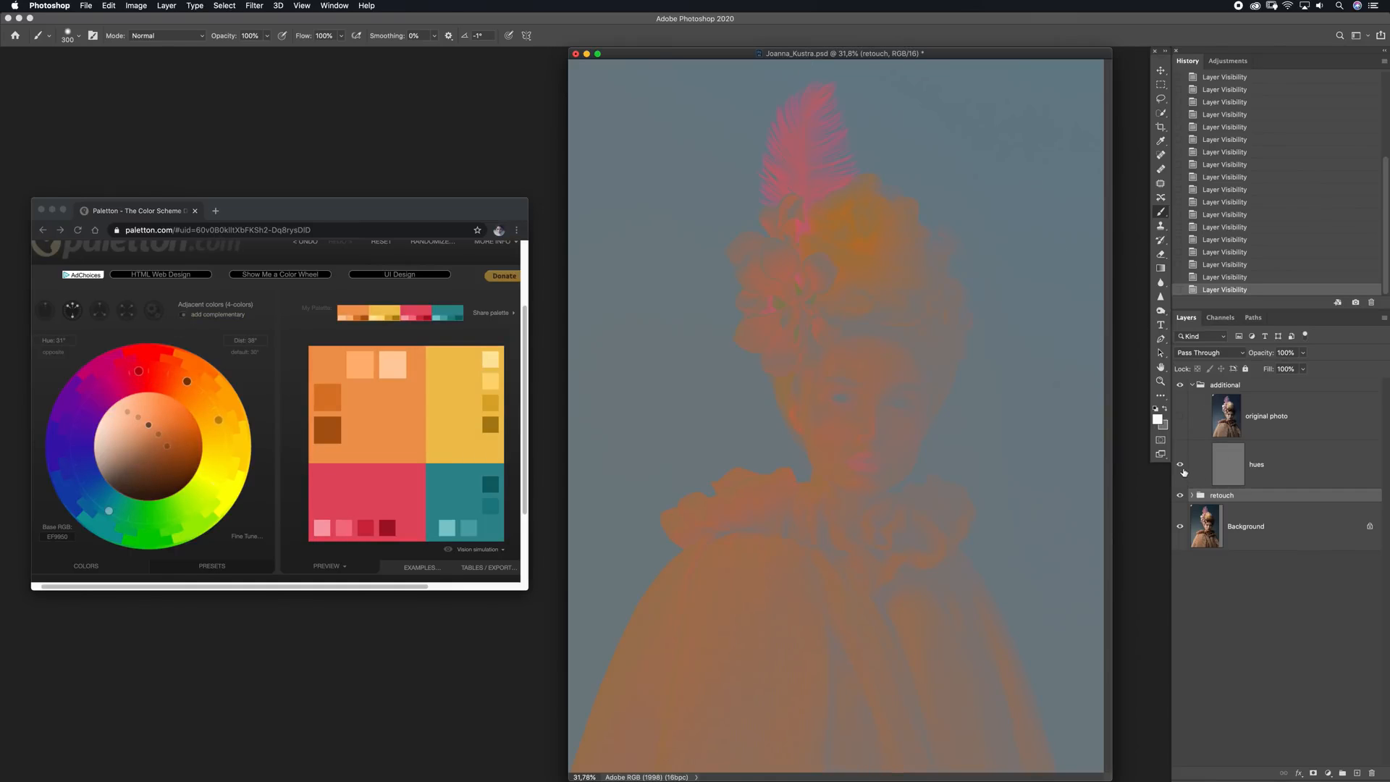
left_click(1181, 466)
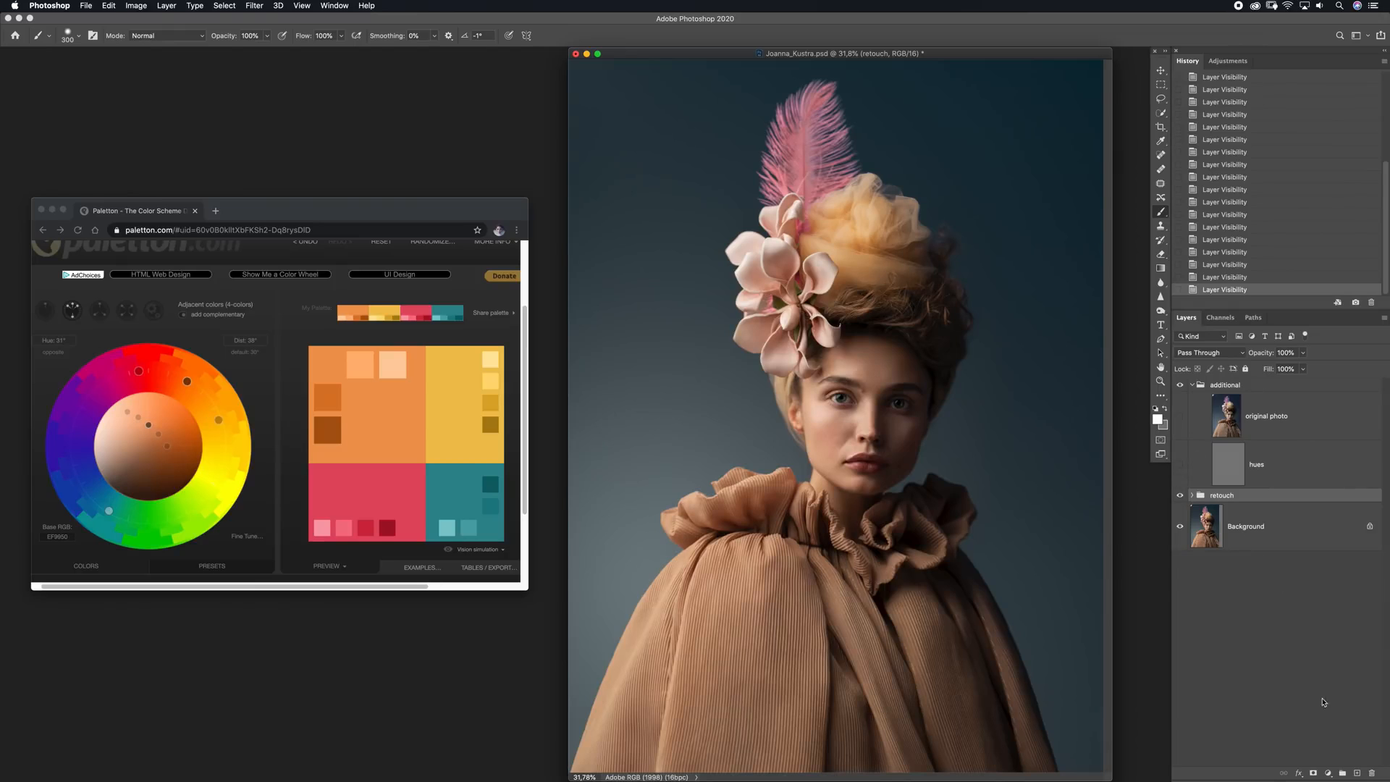
left_click(1331, 773)
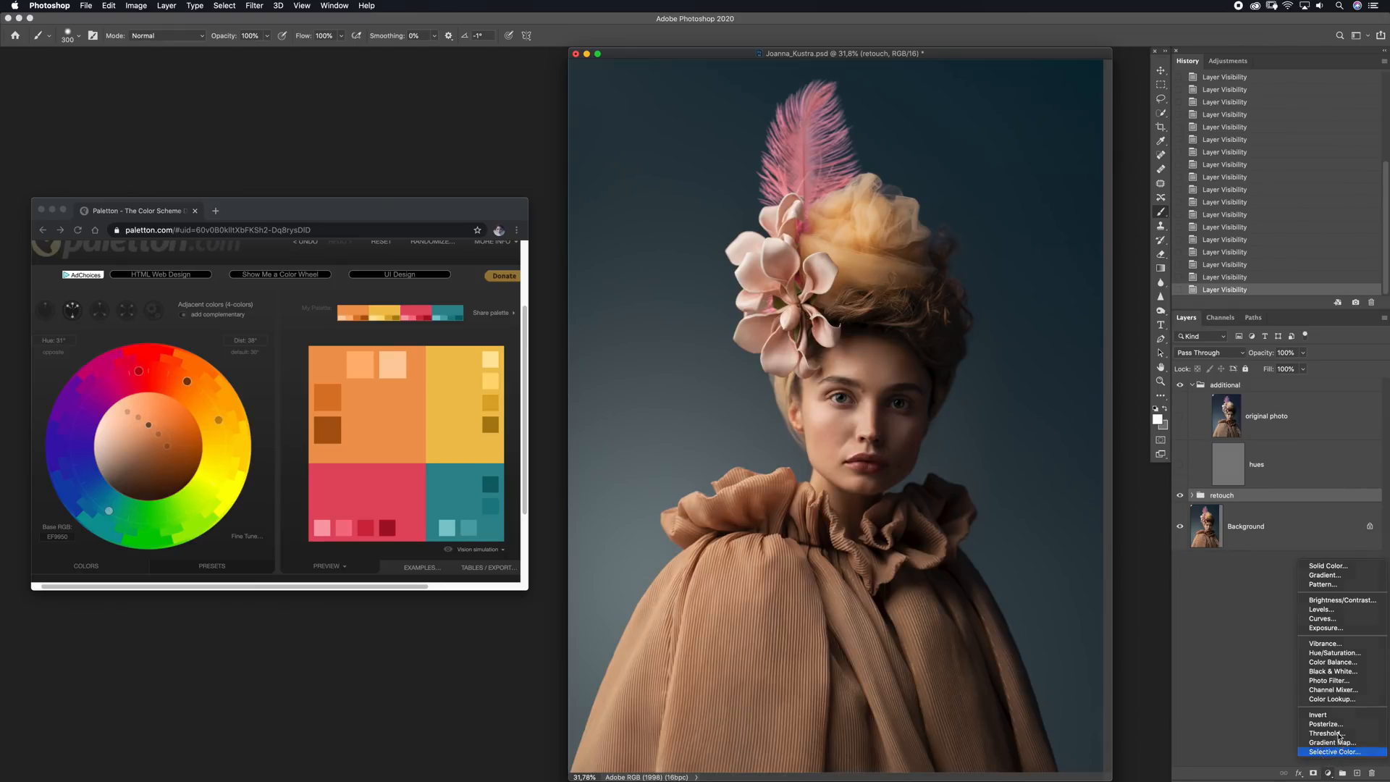
left_click(1327, 754)
Set Cyan to +43 for the Cyans range, lower its Magenta slightly and raise its Yellow
left_click(1040, 343)
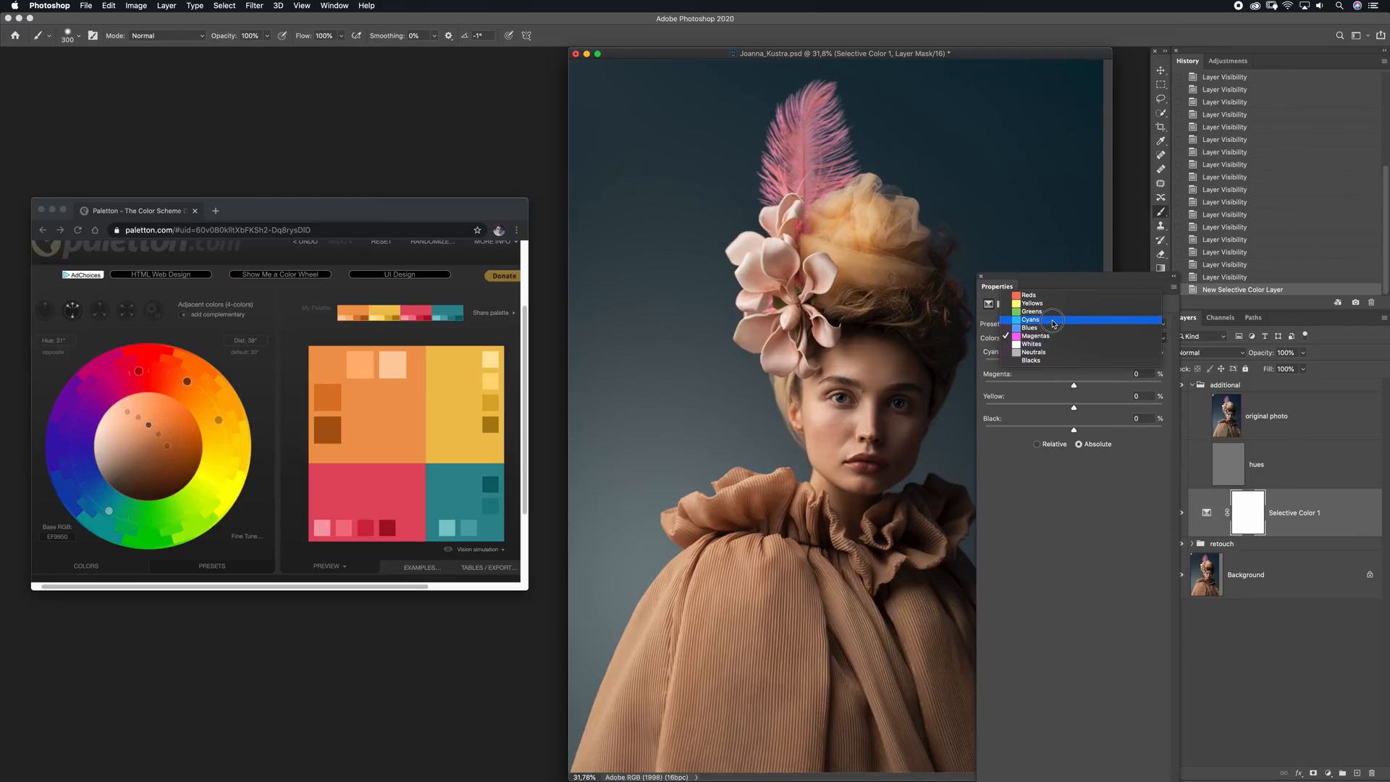
left_click(1051, 322)
left_click_drag(1076, 367, 1111, 366)
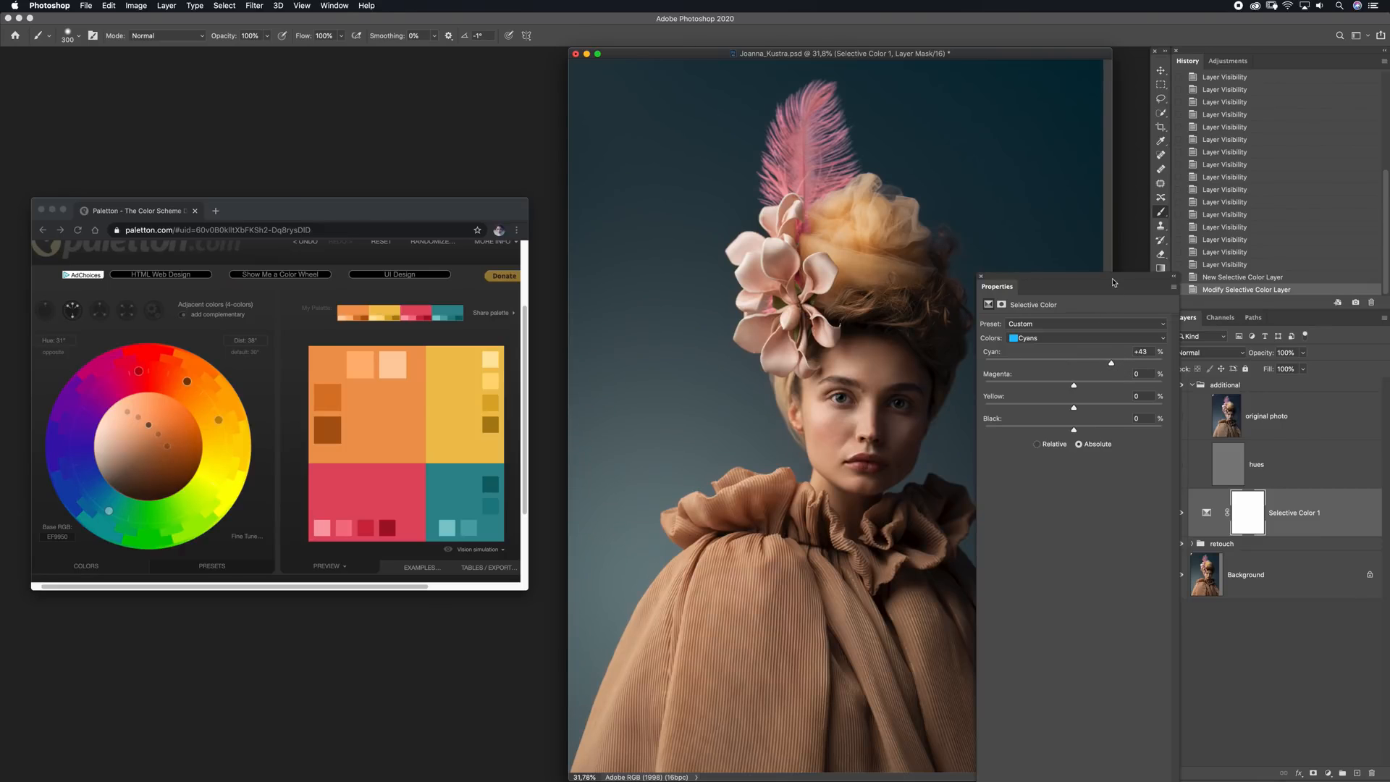
left_click_drag(1114, 282, 482, 187)
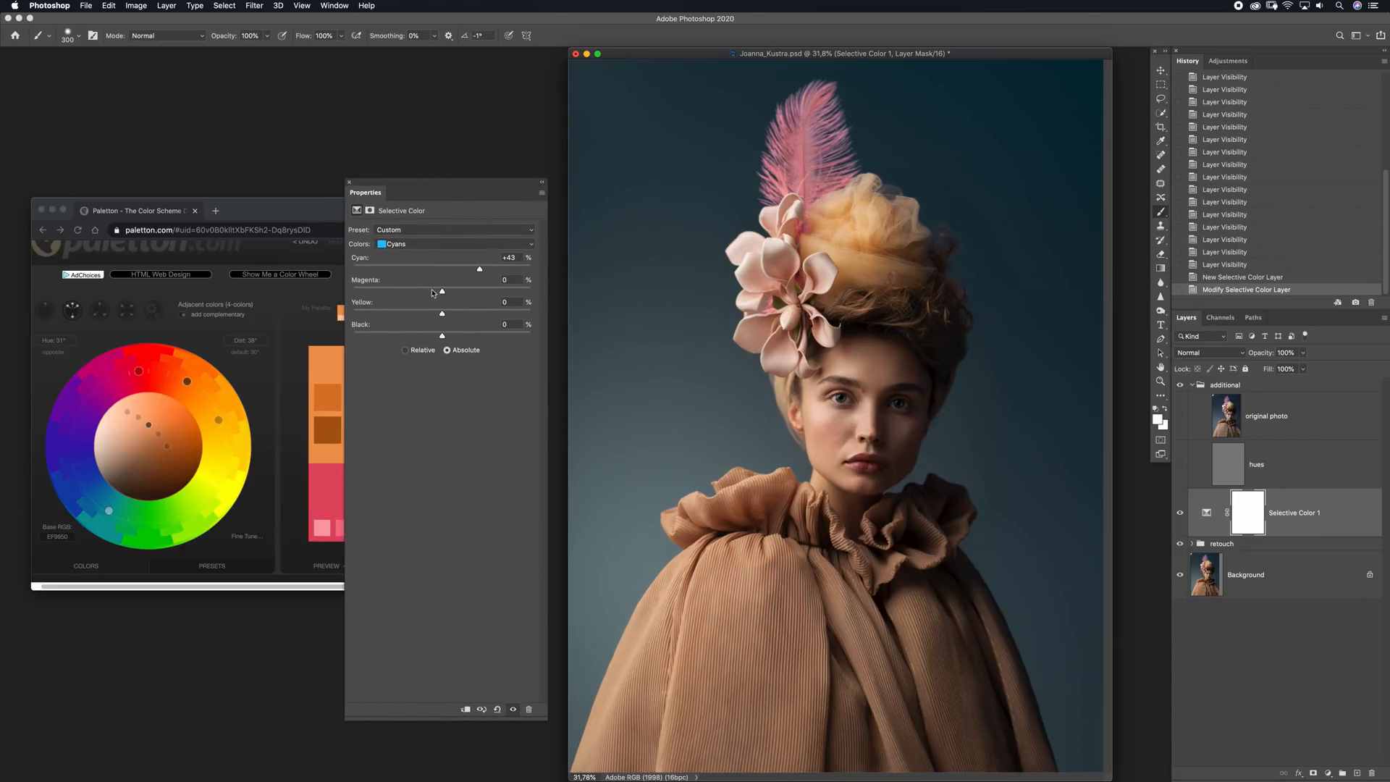
mouse_move(441, 292)
left_mouse_down()
mouse_move(405, 291)
mouse_move(460, 291)
mouse_move(437, 292)
left_mouse_up()
left_click_drag(443, 313, 490, 322)
Reset the trial Blues adjustment to 0 and set the Magentas range to Magenta -39, Yellow +50 and Black +23
left_click(419, 244)
left_click(419, 250)
type("0")
left_click_drag(422, 245, 463, 346)
Set the Yellows range of the Selective Color layer to Cyan -20, Magenta -5, Yellow +2 and Black -13
left_click(435, 245)
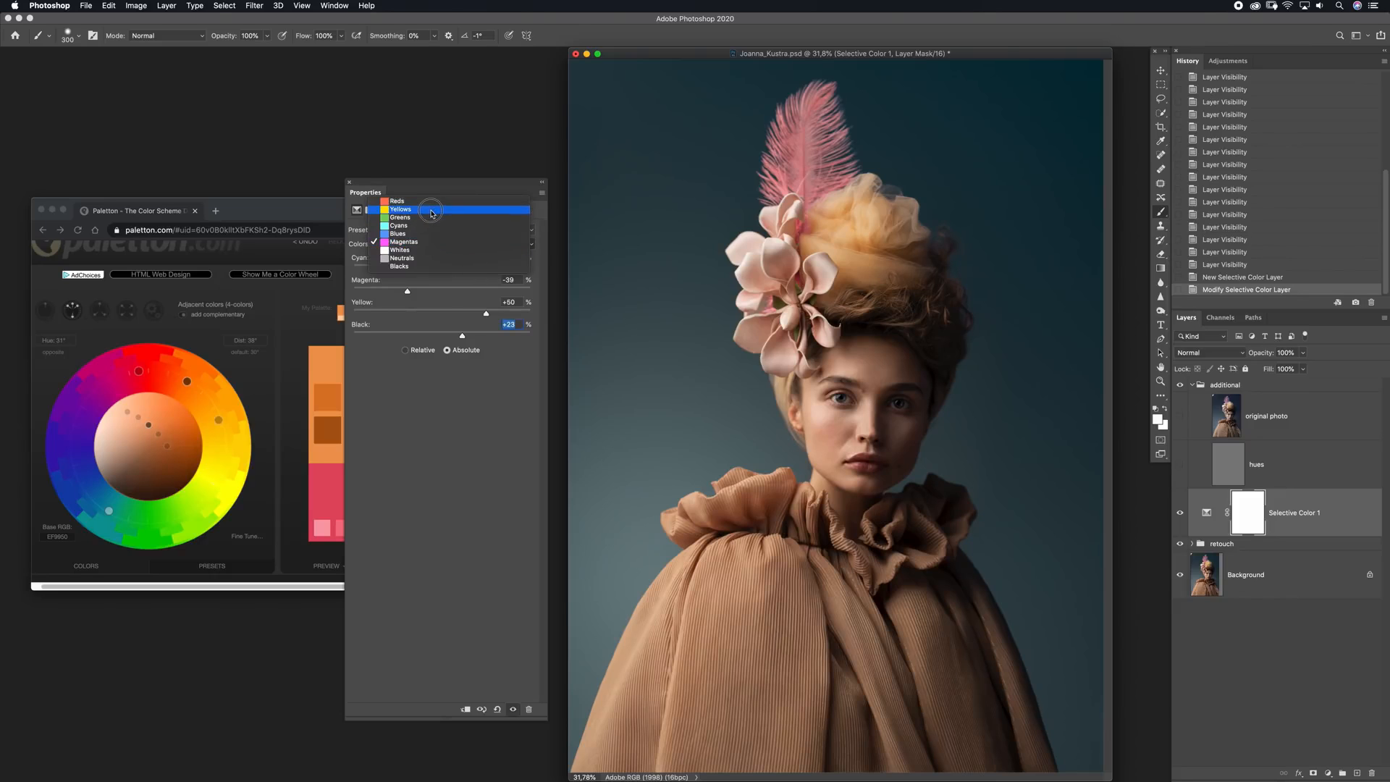
left_click(430, 209)
left_click_drag(442, 270, 430, 337)
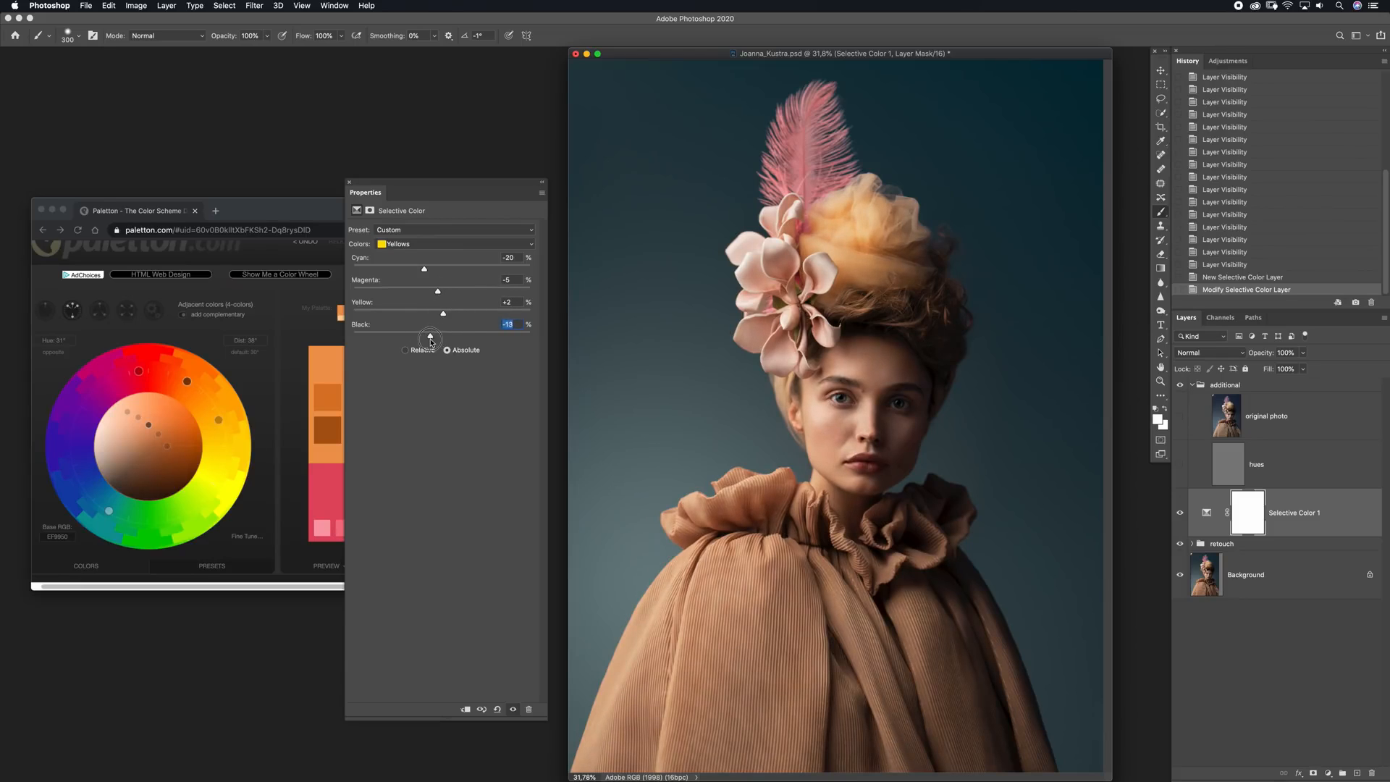
Adjust the Yellow amount of the Reds range and set its Black to 0
left_click(427, 245)
left_click(416, 234)
left_click_drag(442, 314, 439, 336)
type("0")
left_click_drag(518, 302, 443, 302)
Set the Blacks range of the Selective Color layer to Magenta +3, Yellow 0 and Black -1
left_click(437, 242)
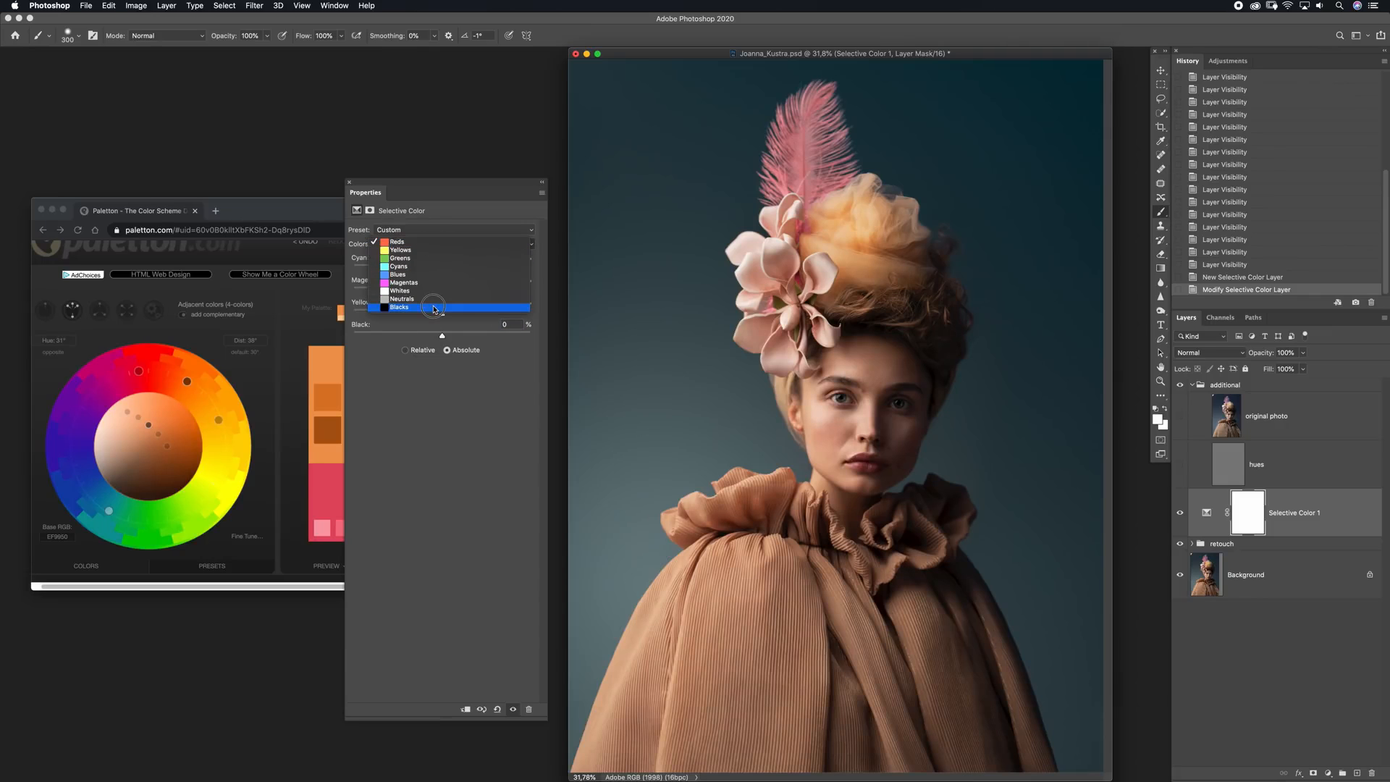
left_click(434, 314)
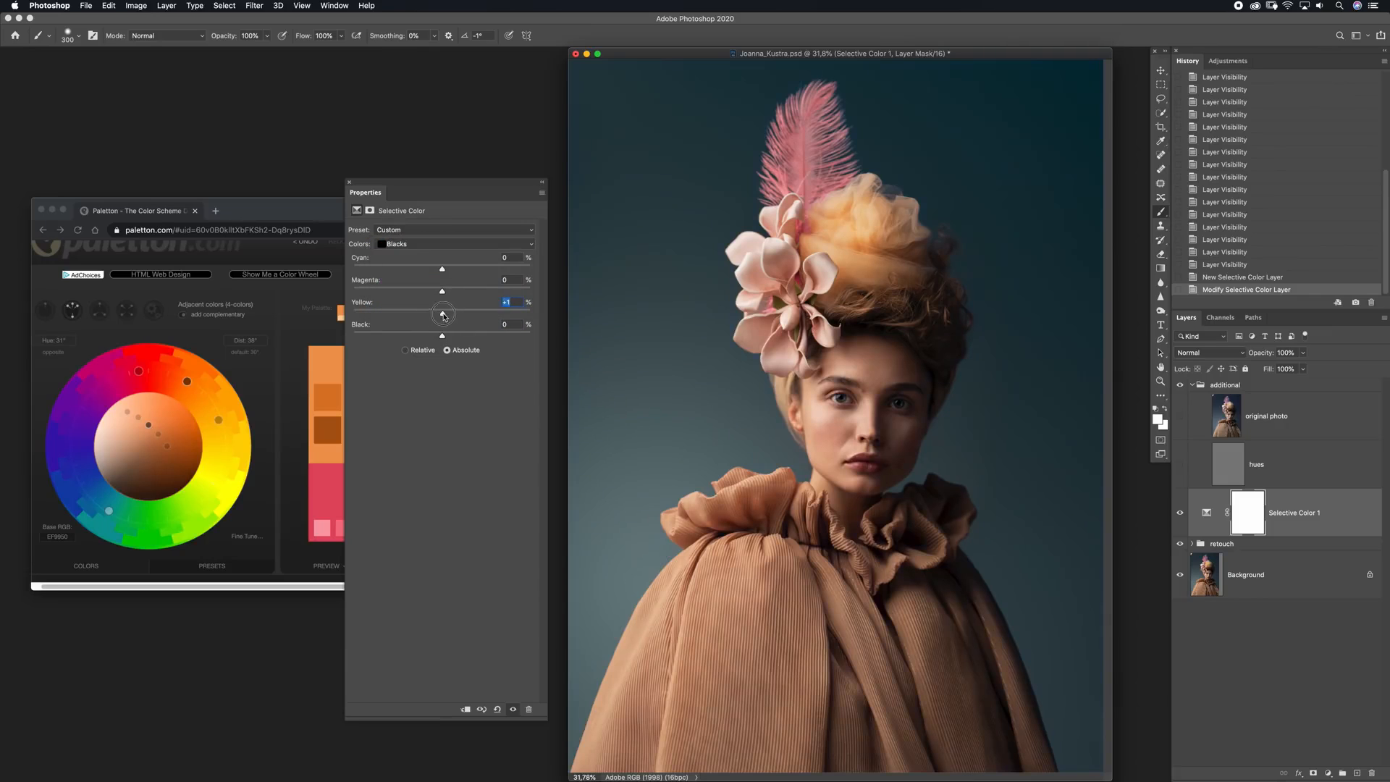
left_click_drag(443, 316, 430, 316)
type("0")
key("shift+Tab")
left_click_drag(442, 336, 448, 295)
left_click_drag(442, 337, 439, 336)
Set the Whites range of the Selective Color layer to Cyan +1, Magenta -3, Yellow +5 and Black 0
left_click(455, 244)
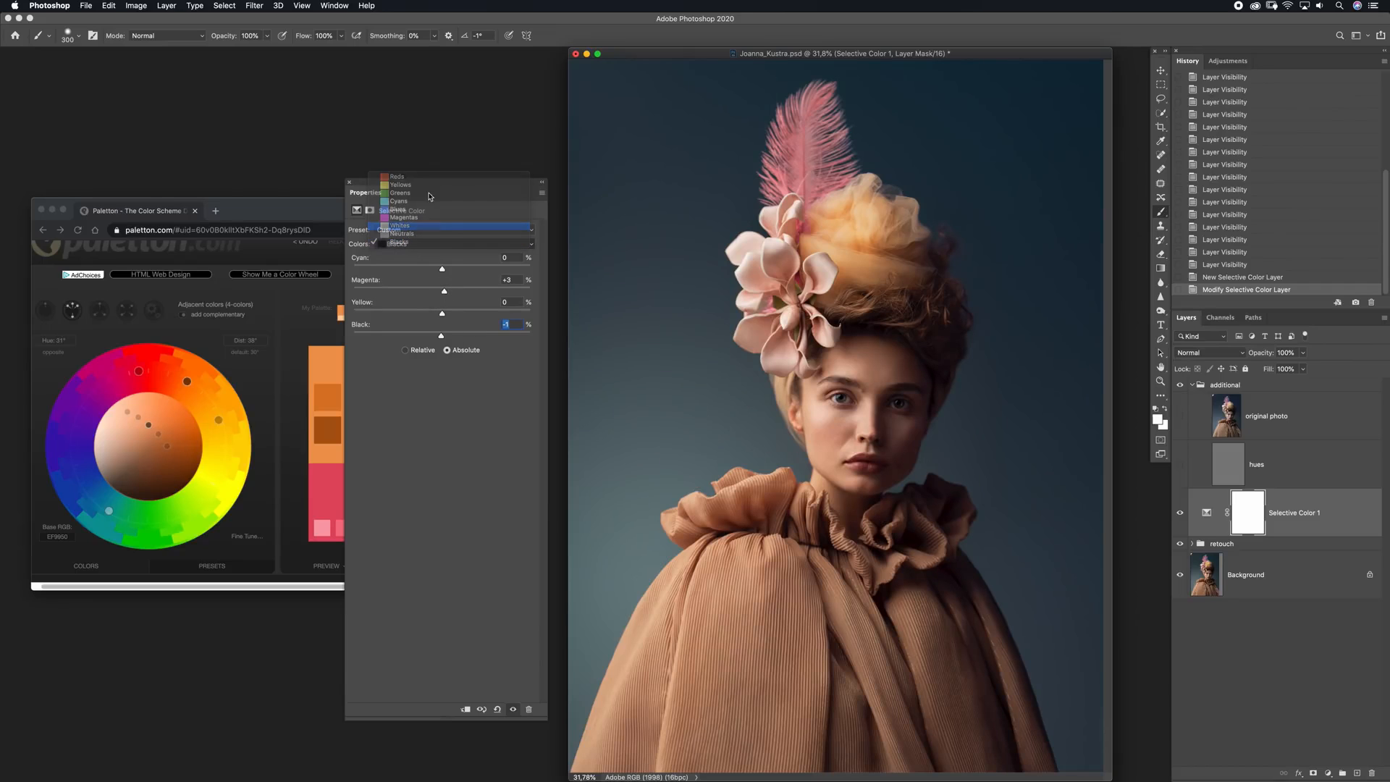
left_click(406, 226)
left_click_drag(441, 335, 443, 276)
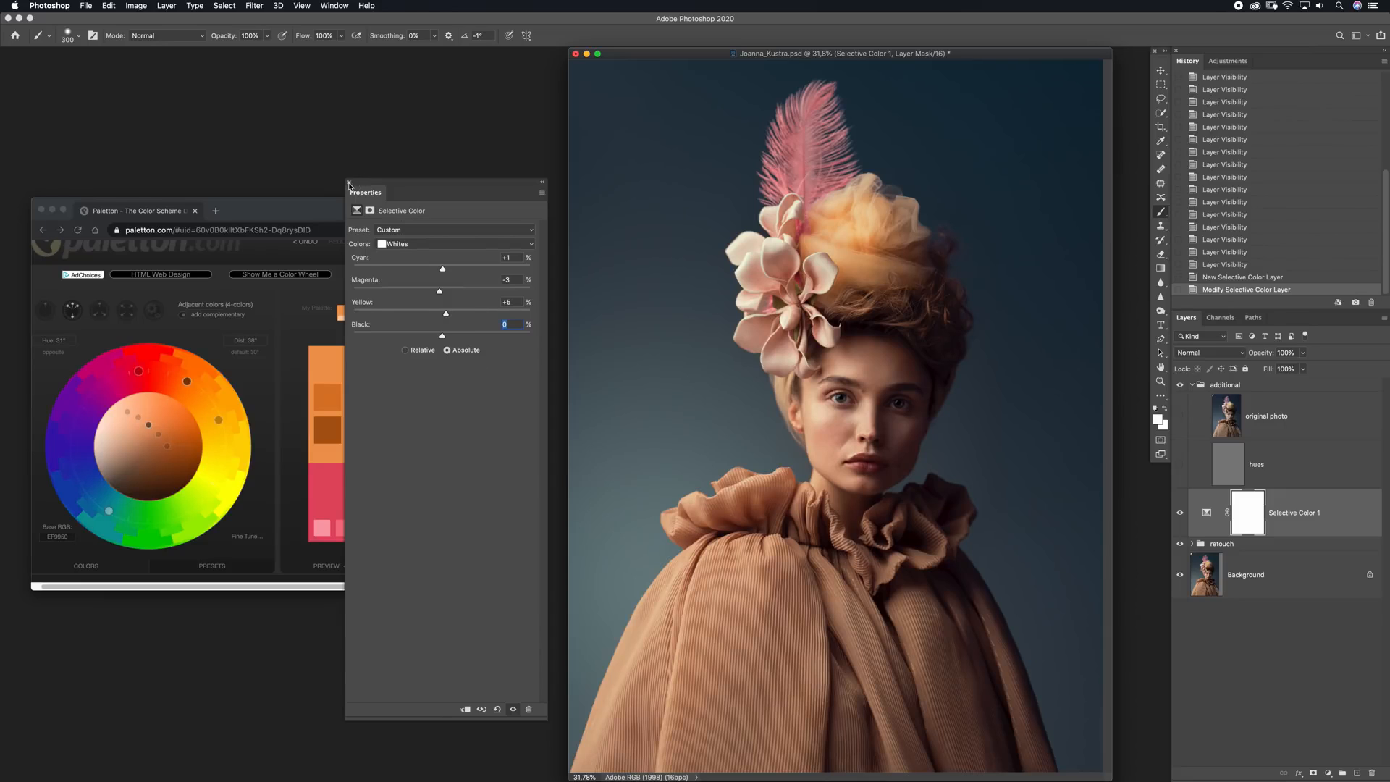
left_click(348, 183)
Add a Curves adjustment layer above the Selective Color layer and raise the RGB midtones from input 124 to output 133
left_click(1327, 773)
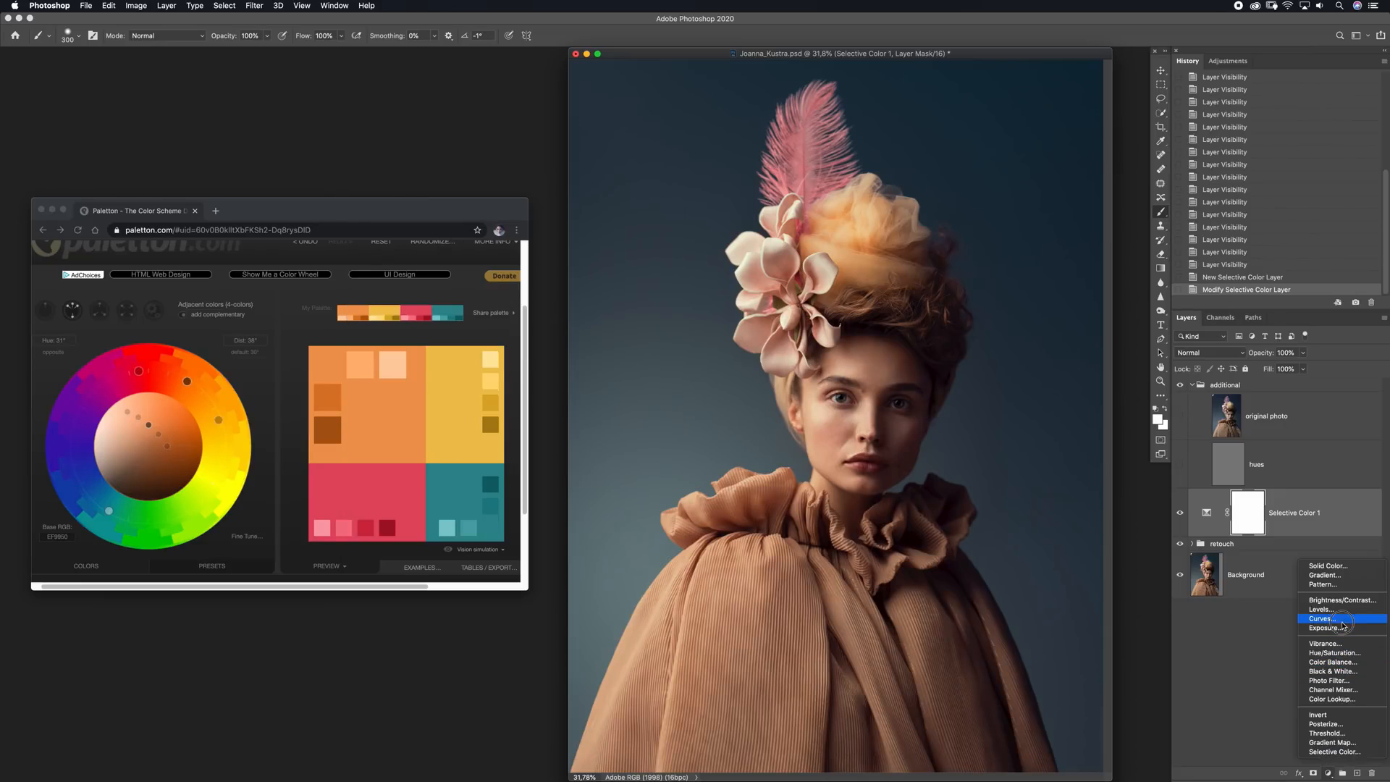
left_click(1319, 618)
left_click_drag(449, 330, 449, 323)
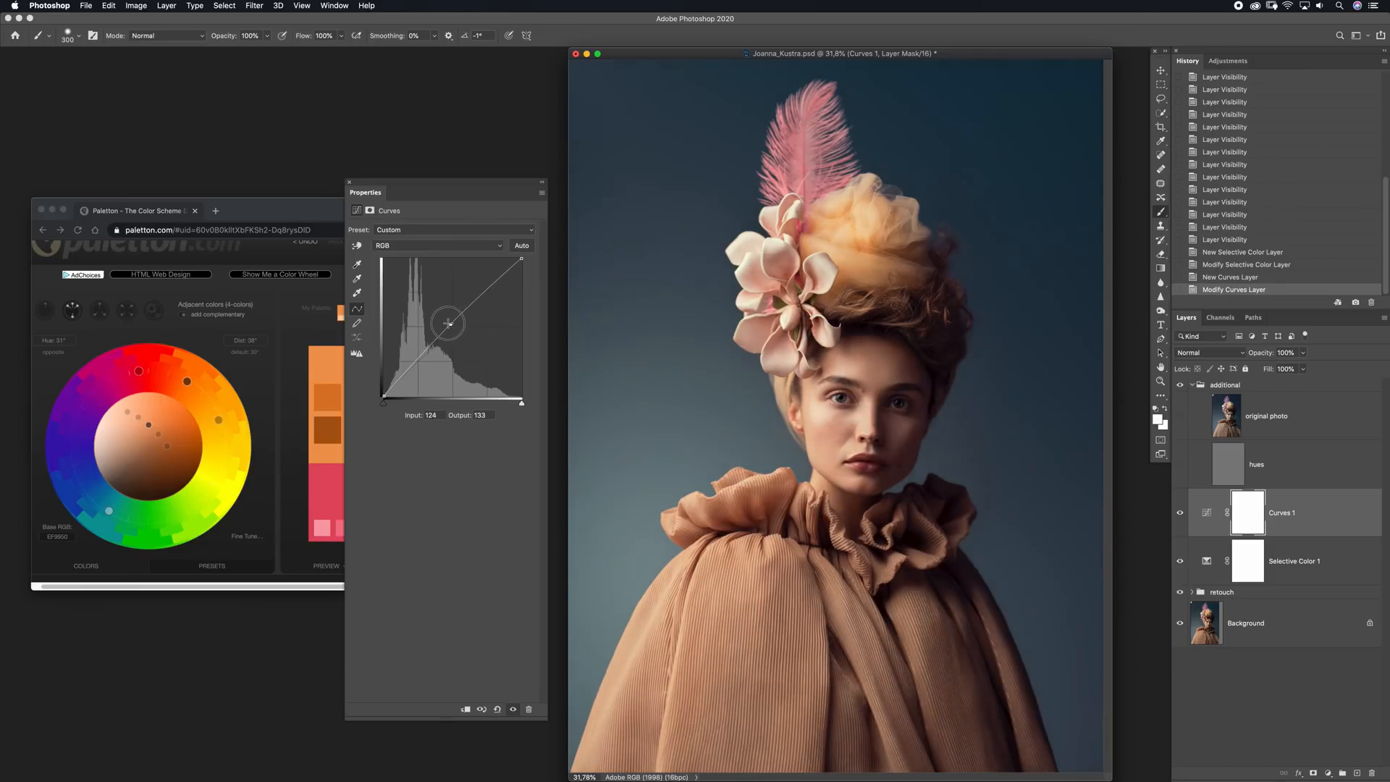
left_click(384, 395)
Apply the merged RGB image to the Curves mask with Multiply blending at 100% opacity, and compare the portrait with and without the layer
left_click(136, 5)
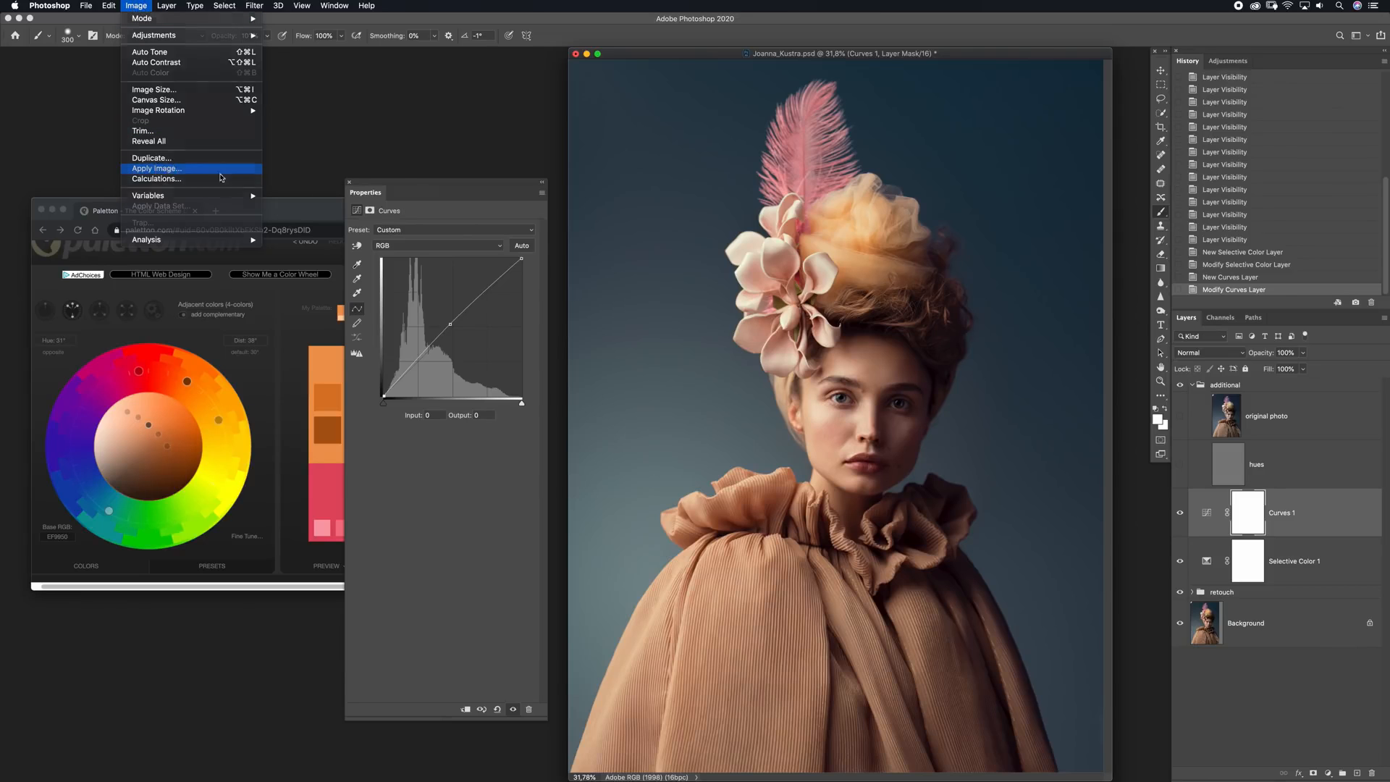
left_click(157, 168)
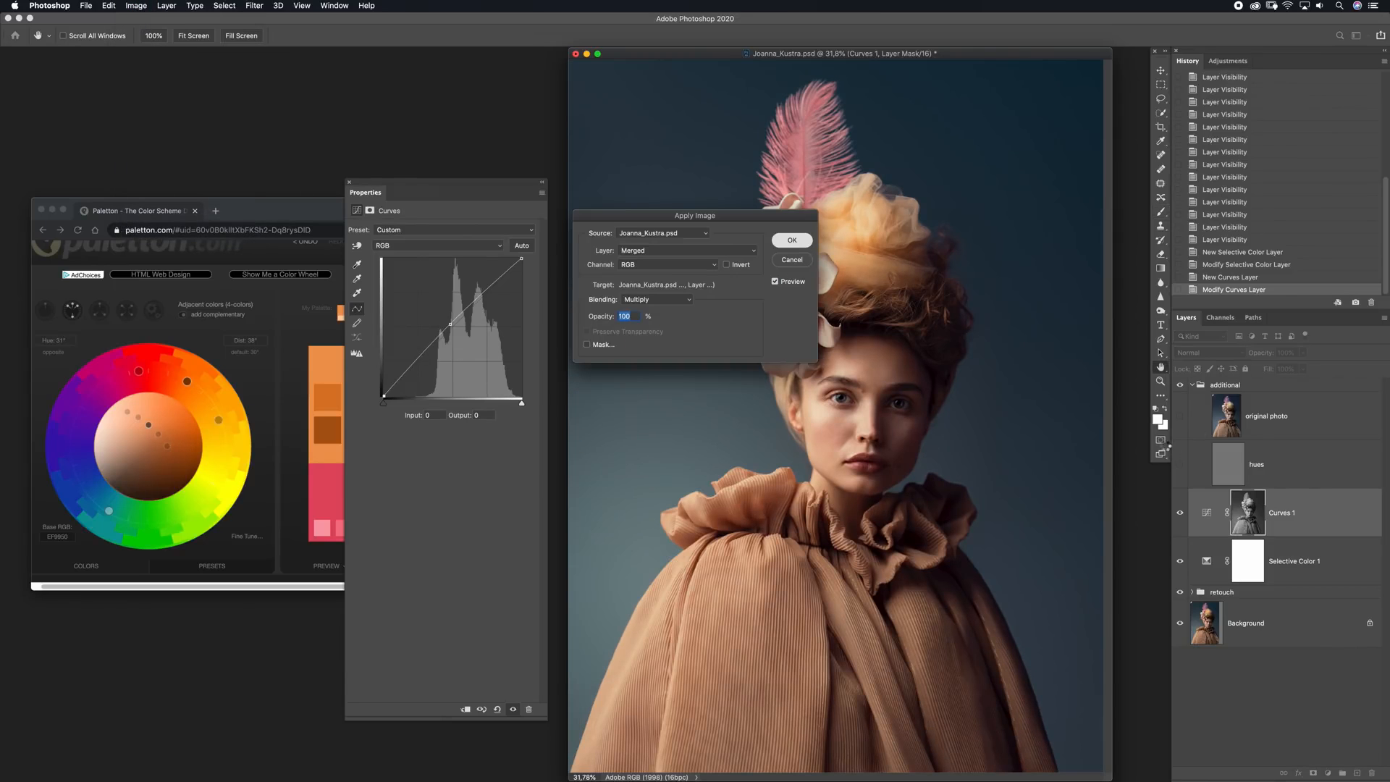
left_click(801, 244)
left_click(1180, 515)
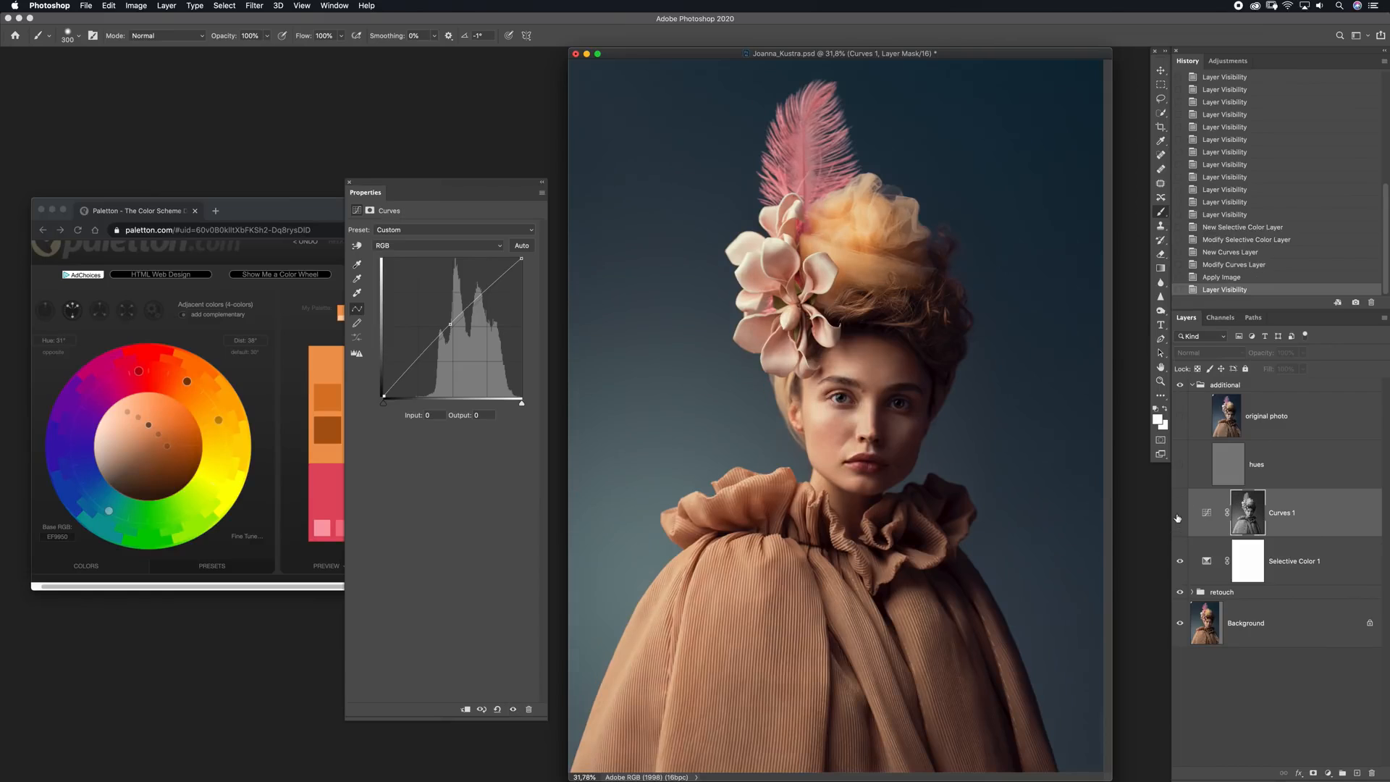
left_click(1180, 516)
left_click(1180, 516)
left_click(1181, 516)
Duplicate the Curves layer, invert the copy's luminosity mask and open the copy's curve for editing
key("super+j")
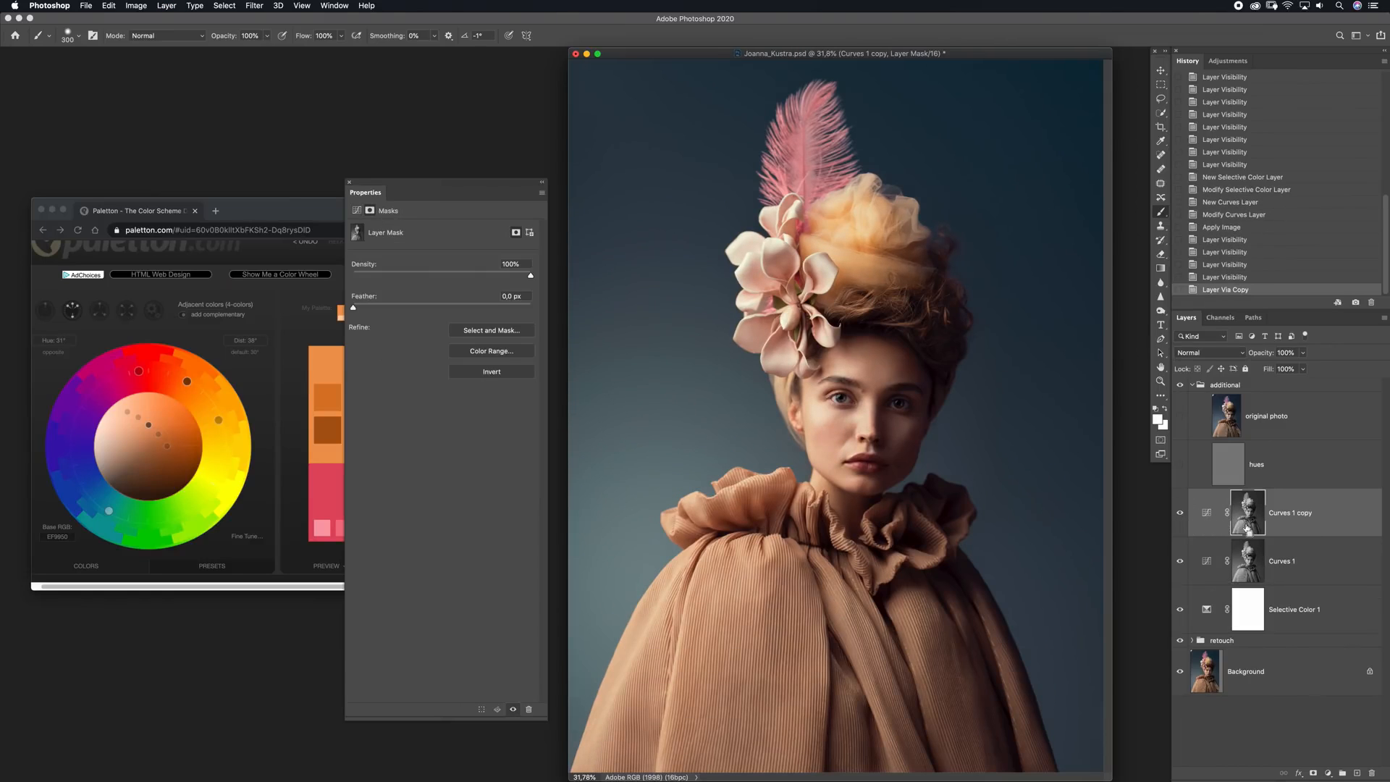
key("super+i")
left_click(1207, 517)
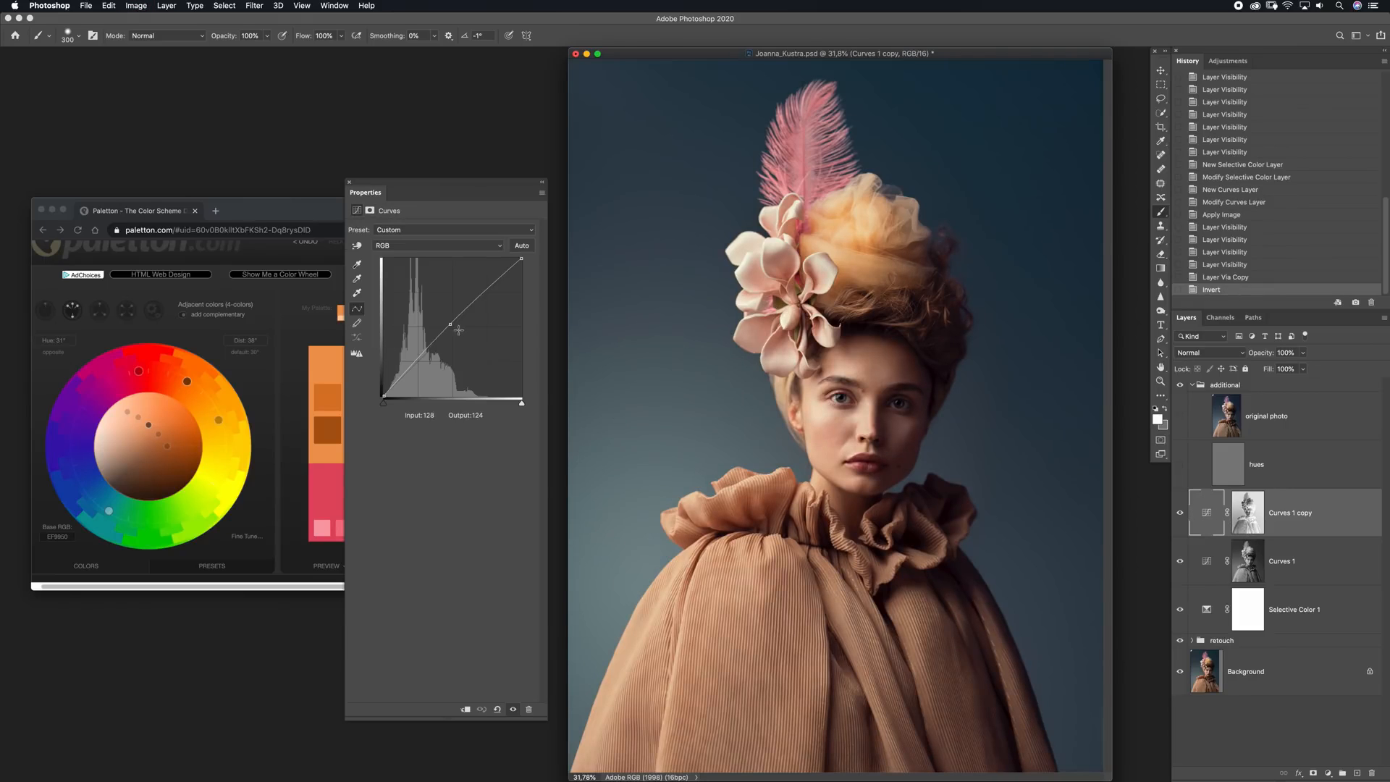
Set the Curves copy's midtone point to input 133, output 126, and compare the portrait with and without the layer
left_click_drag(453, 327, 453, 331)
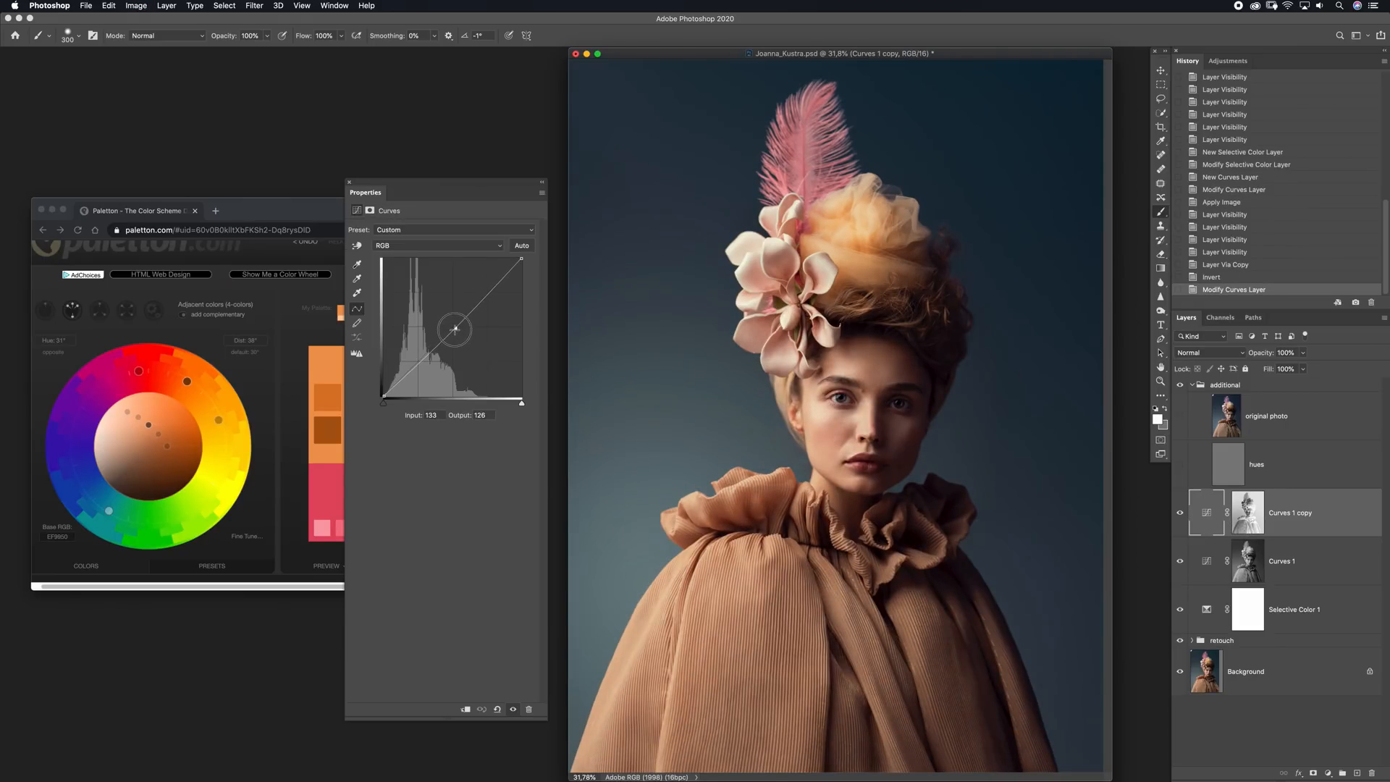
left_click(382, 397)
left_click(1180, 512)
left_click(1180, 512)
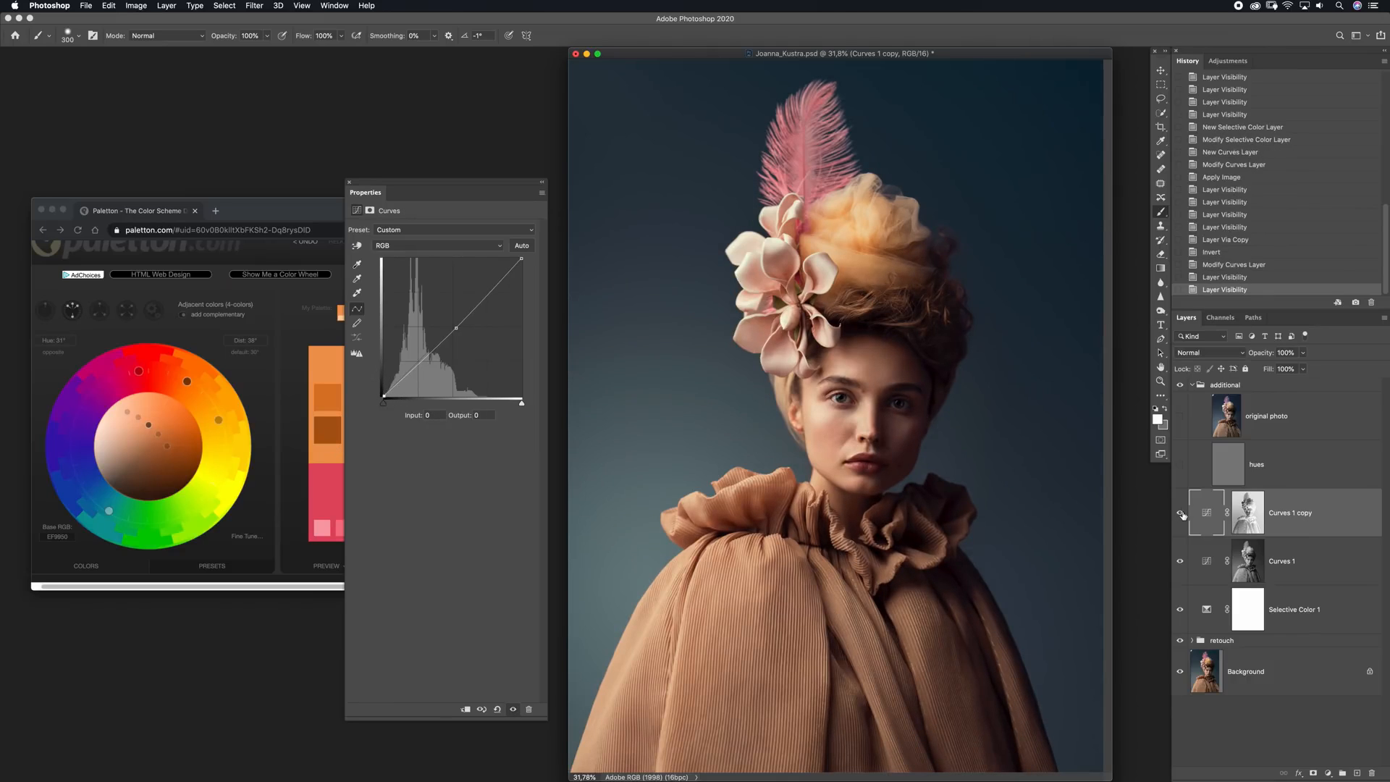
On the original Curves layer, lower the white point to output 240 and set the midtone point to input 110, output 139
left_click(1180, 561)
left_click(1180, 561)
left_click(1246, 561)
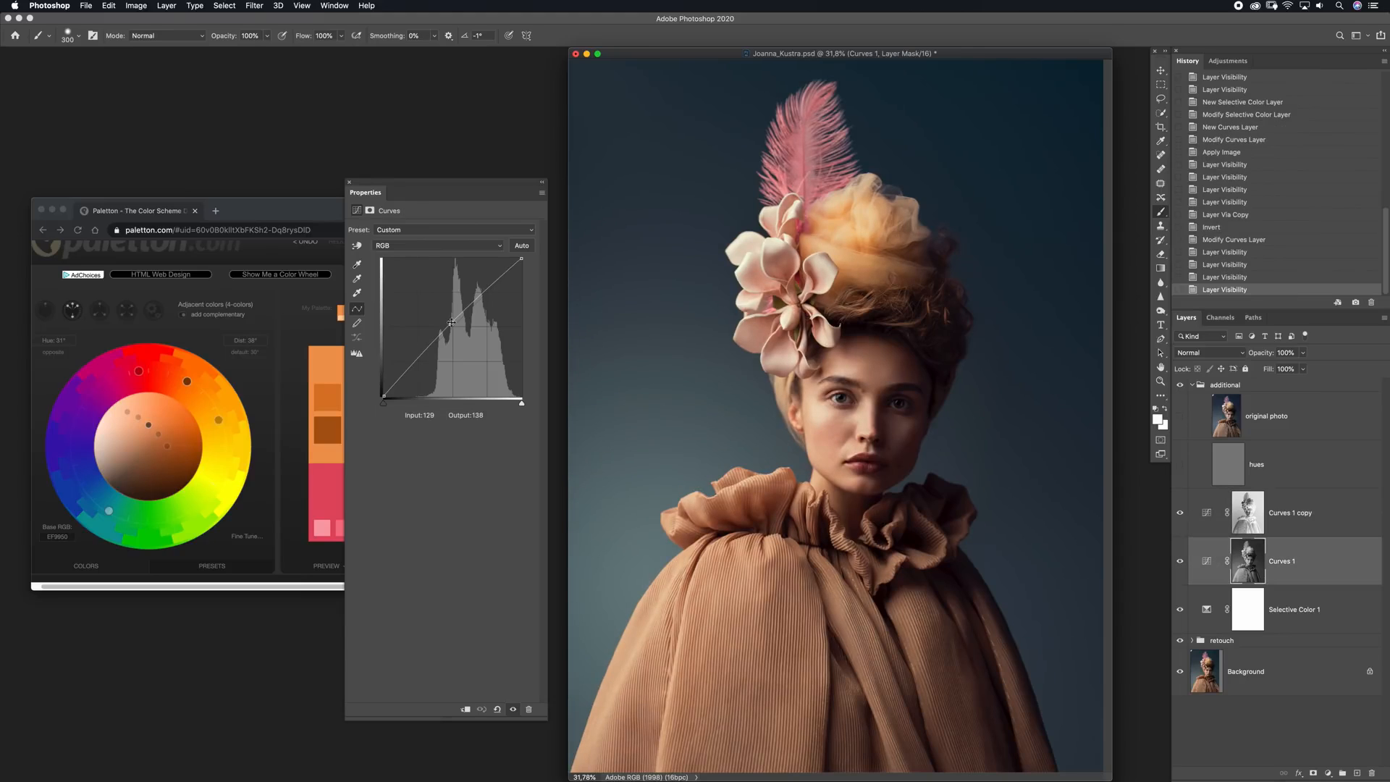
left_click_drag(520, 262, 527, 264)
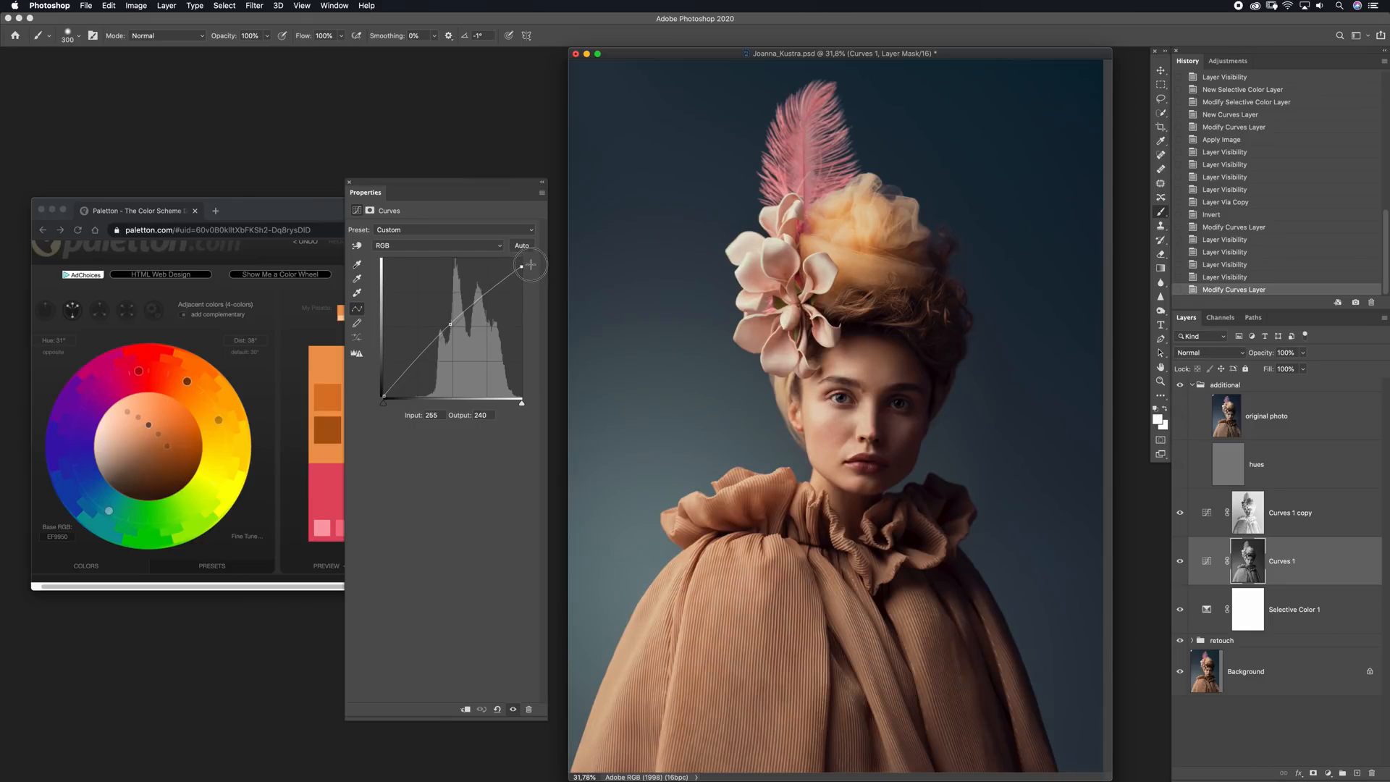
left_click_drag(450, 323, 444, 321)
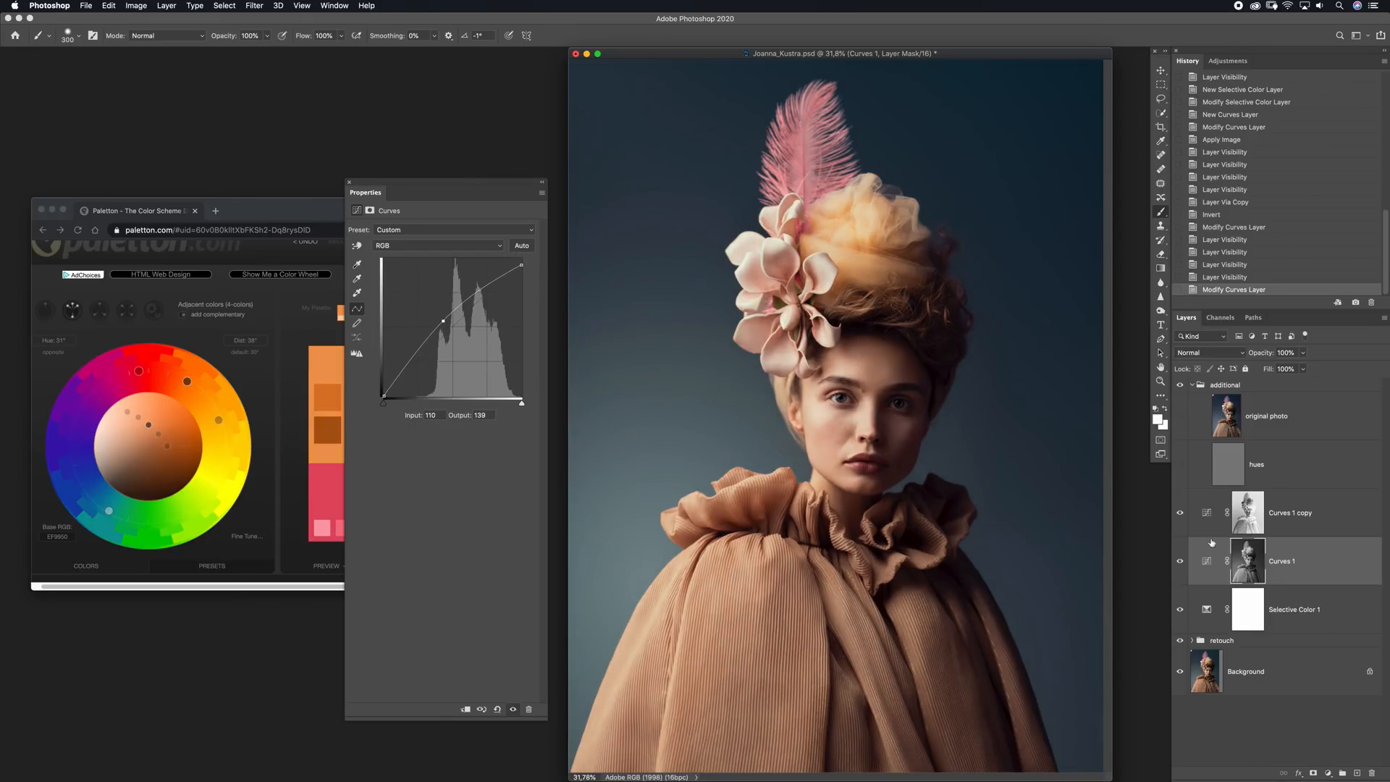
Add a Selective Color layer above the Curves copy and set Whites to Cyan -7, Magenta -2, Yellow -2, Black -5
key("alt+bracketright")
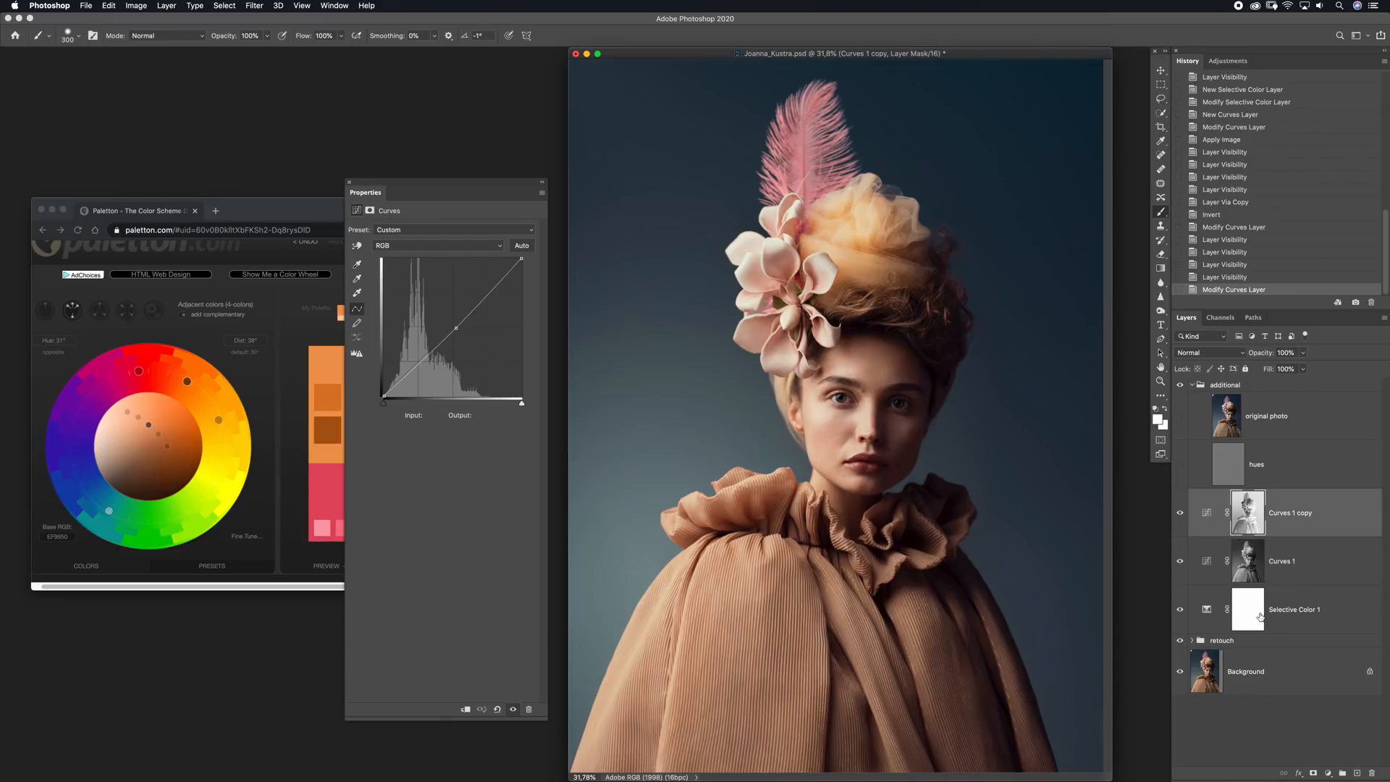
left_click(1331, 774)
left_click(1329, 752)
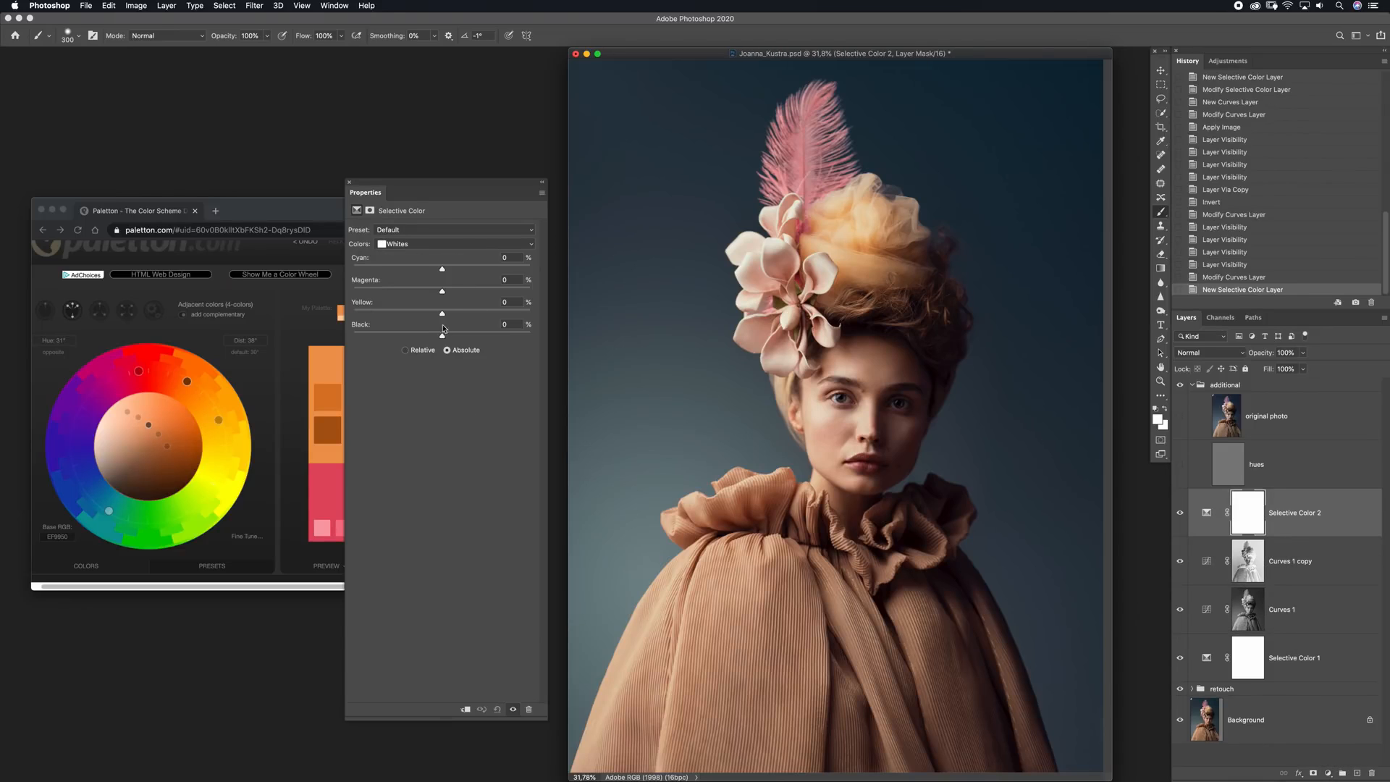
left_click_drag(442, 313, 428, 314)
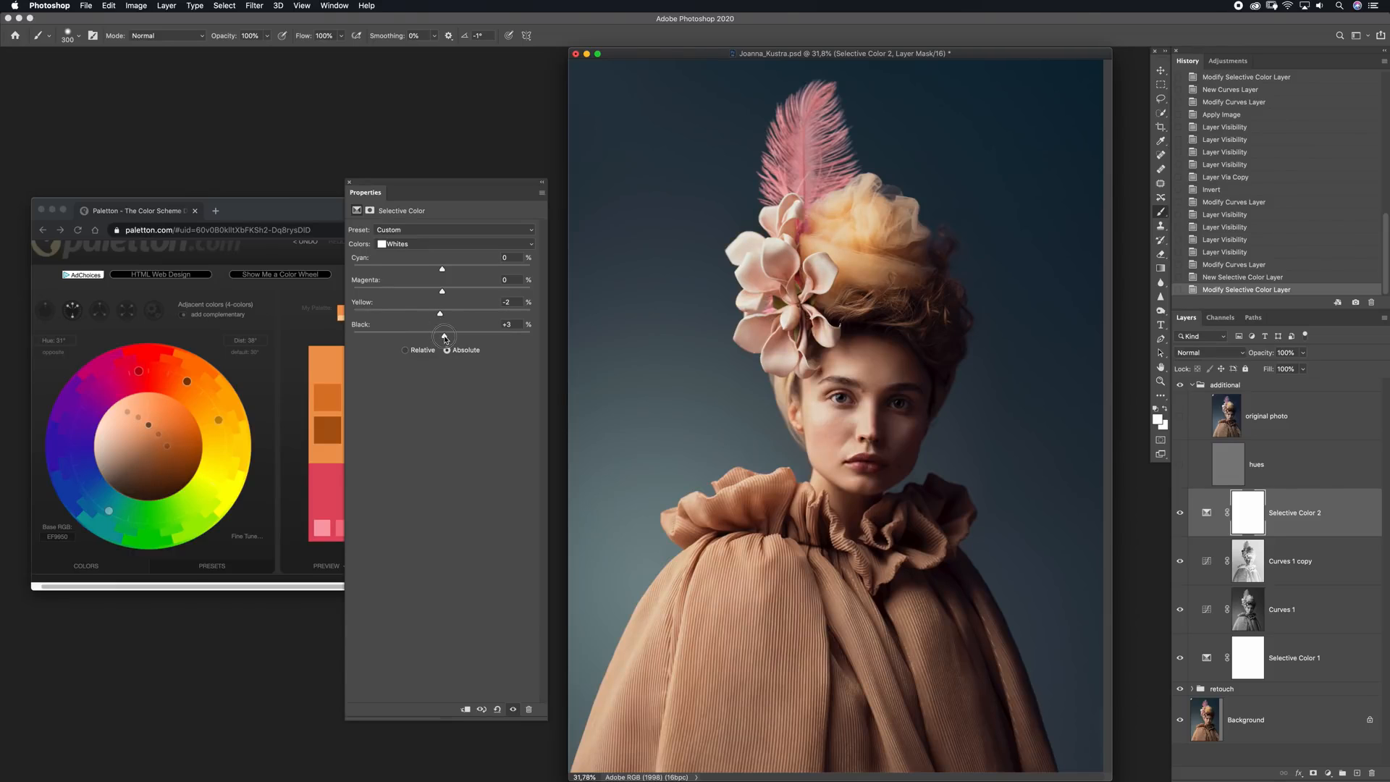
left_click_drag(444, 338, 435, 269)
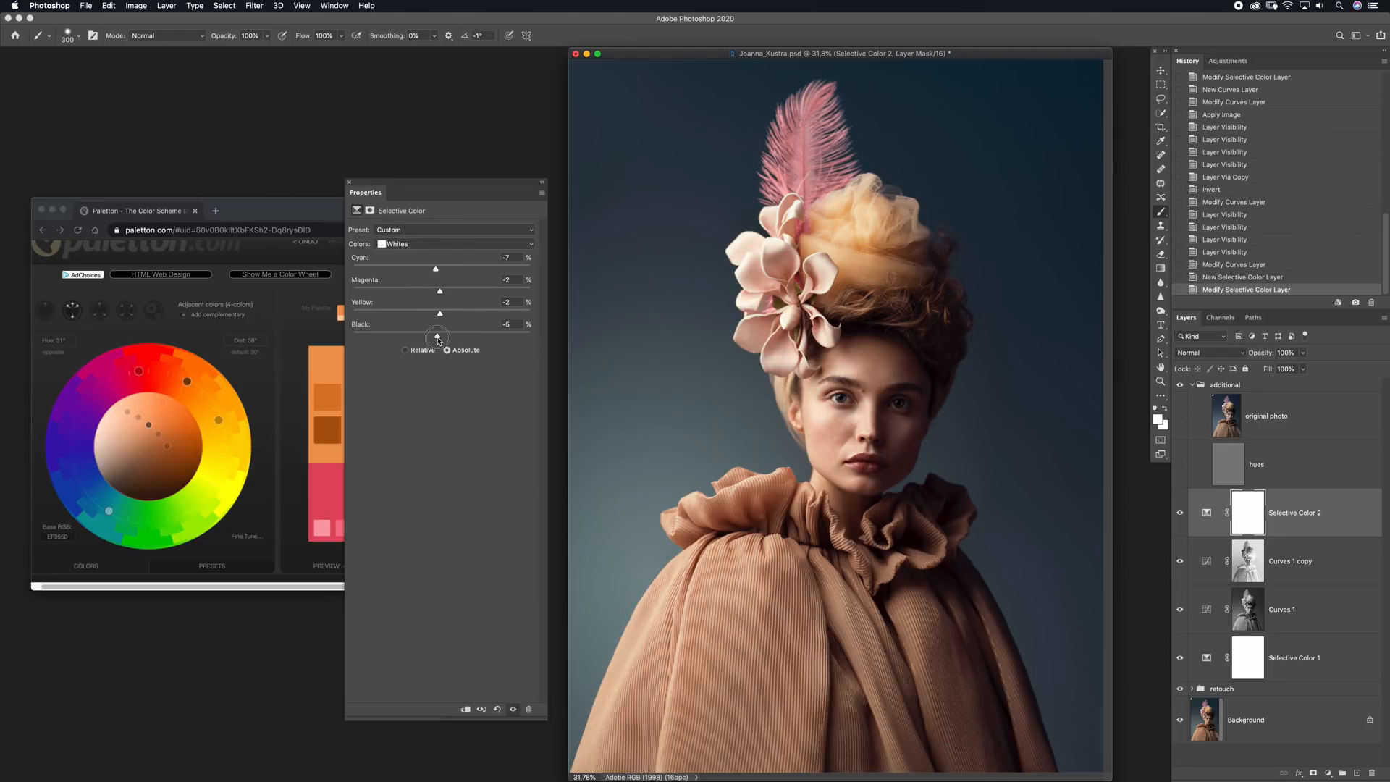
Adjust further color ranges of the same Selective Color layer to shift the blue background toward teal
left_click(442, 245)
left_click(436, 267)
left_click_drag(443, 316, 445, 299)
left_click_drag(443, 291, 444, 295)
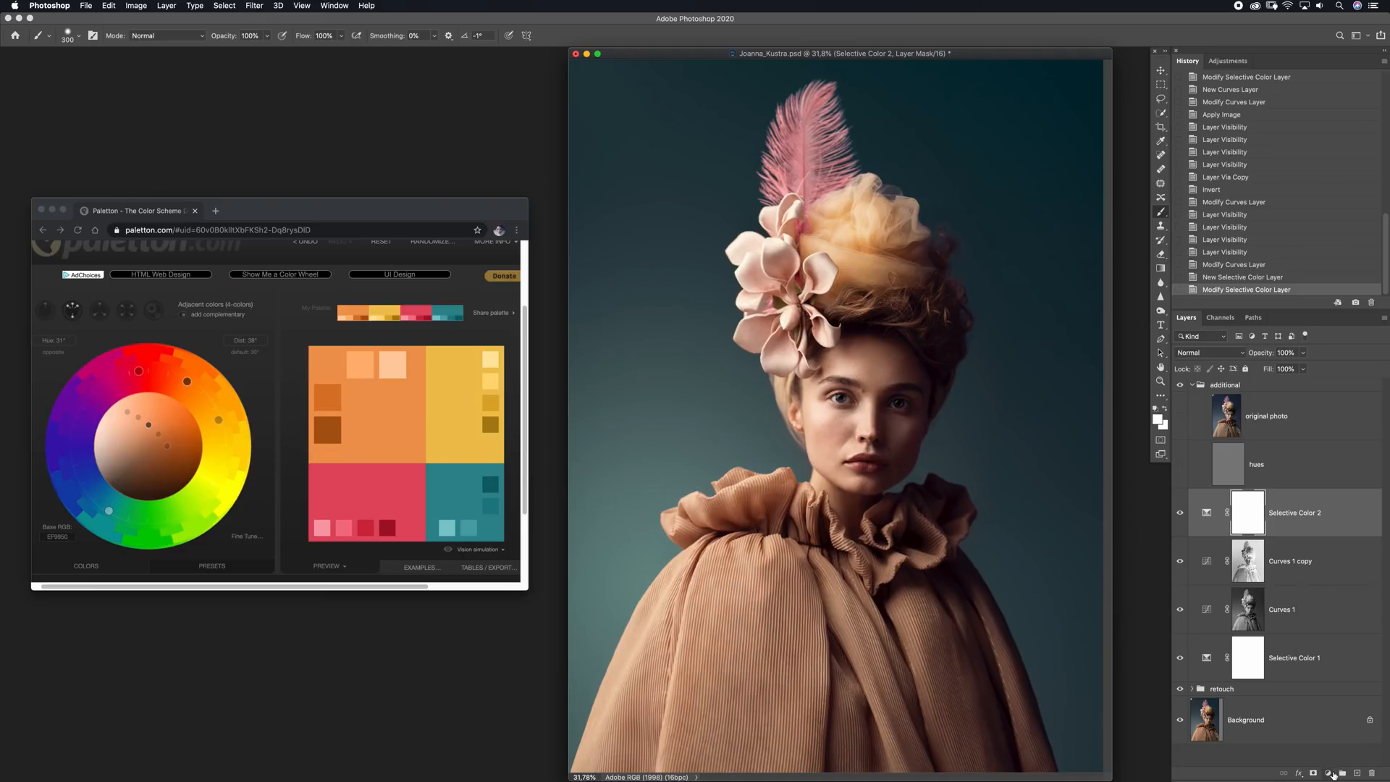
Add a Curves adjustment layer above the second Selective Color layer and raise its RGB midtones slightly
left_click(1333, 773)
left_click(1338, 621)
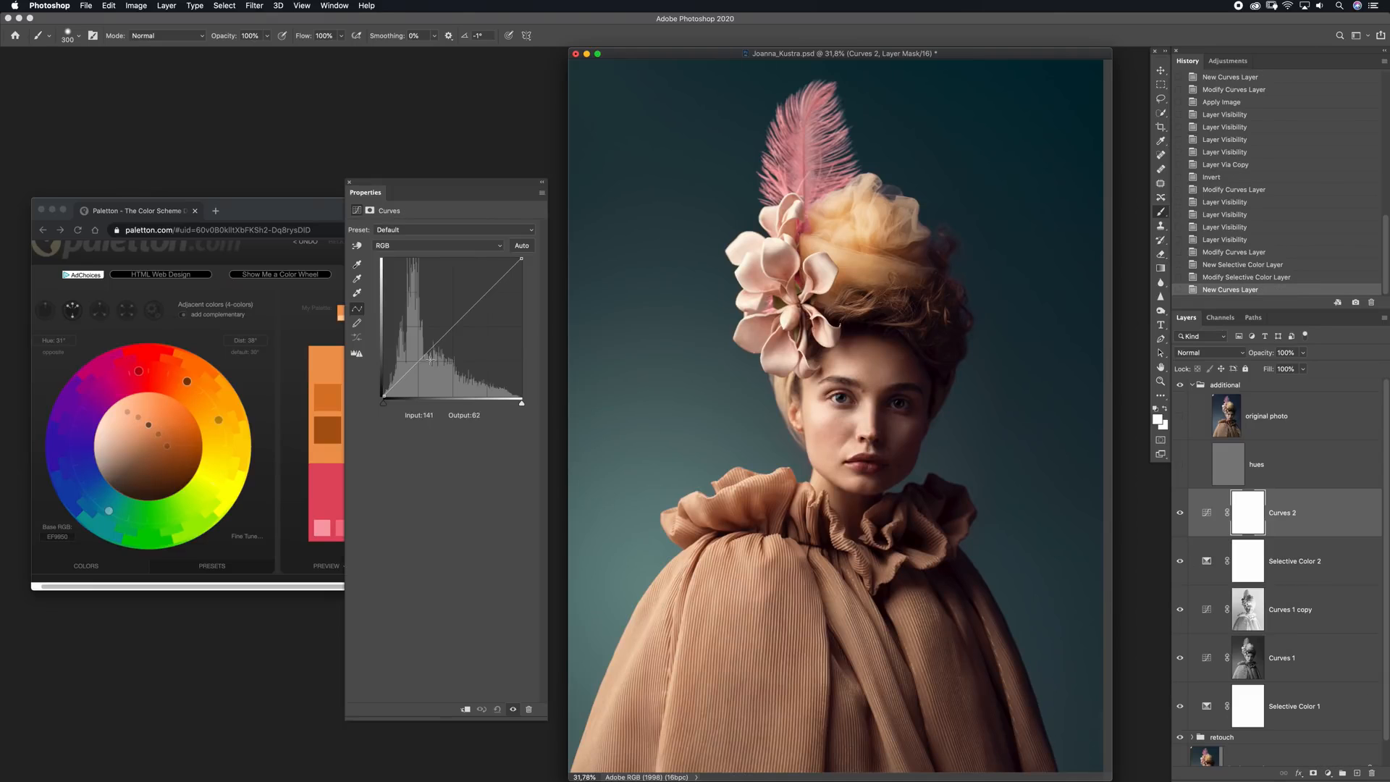
left_click_drag(454, 321, 449, 322)
left_click(348, 183)
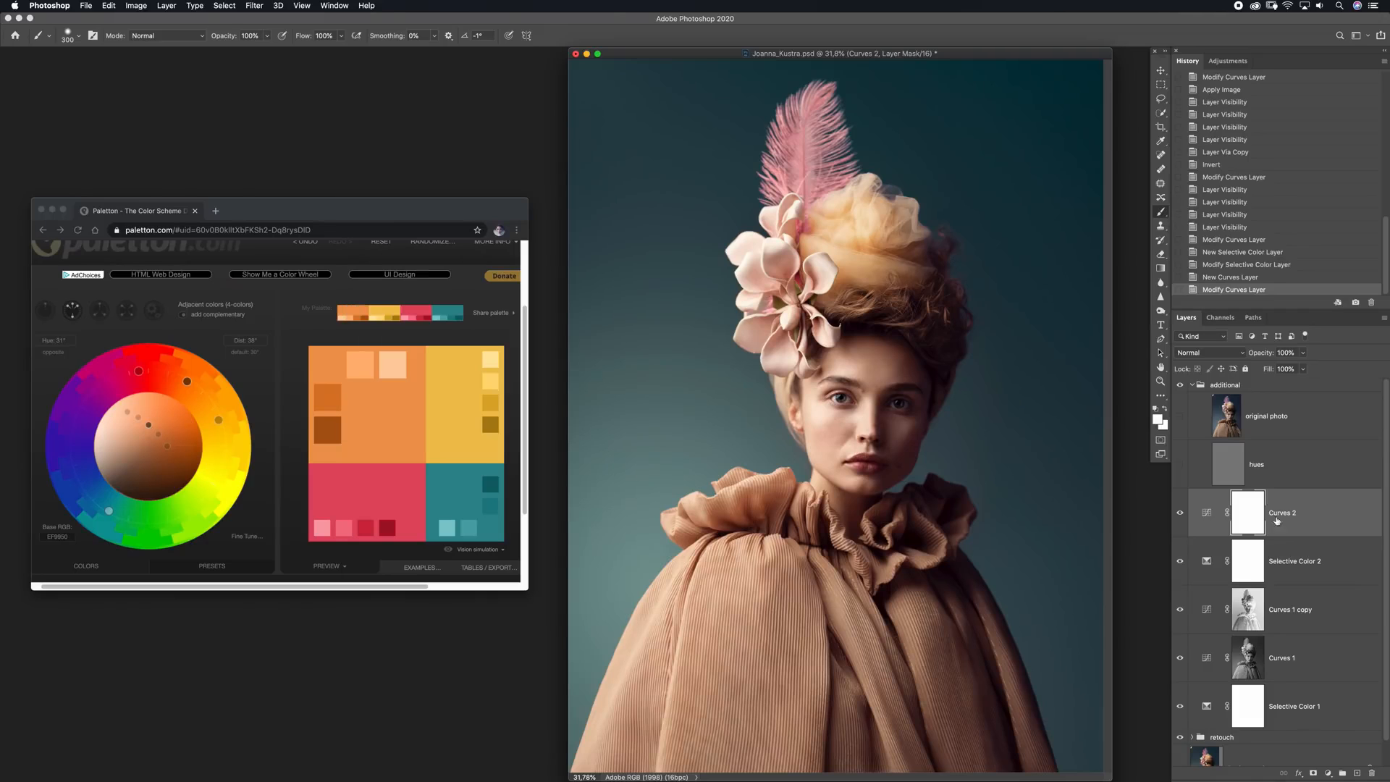
Invert the new Curves layer's mask to black and prepare an enlarged white brush at 20% opacity
key("super+i")
key("d")
left_click(78, 36)
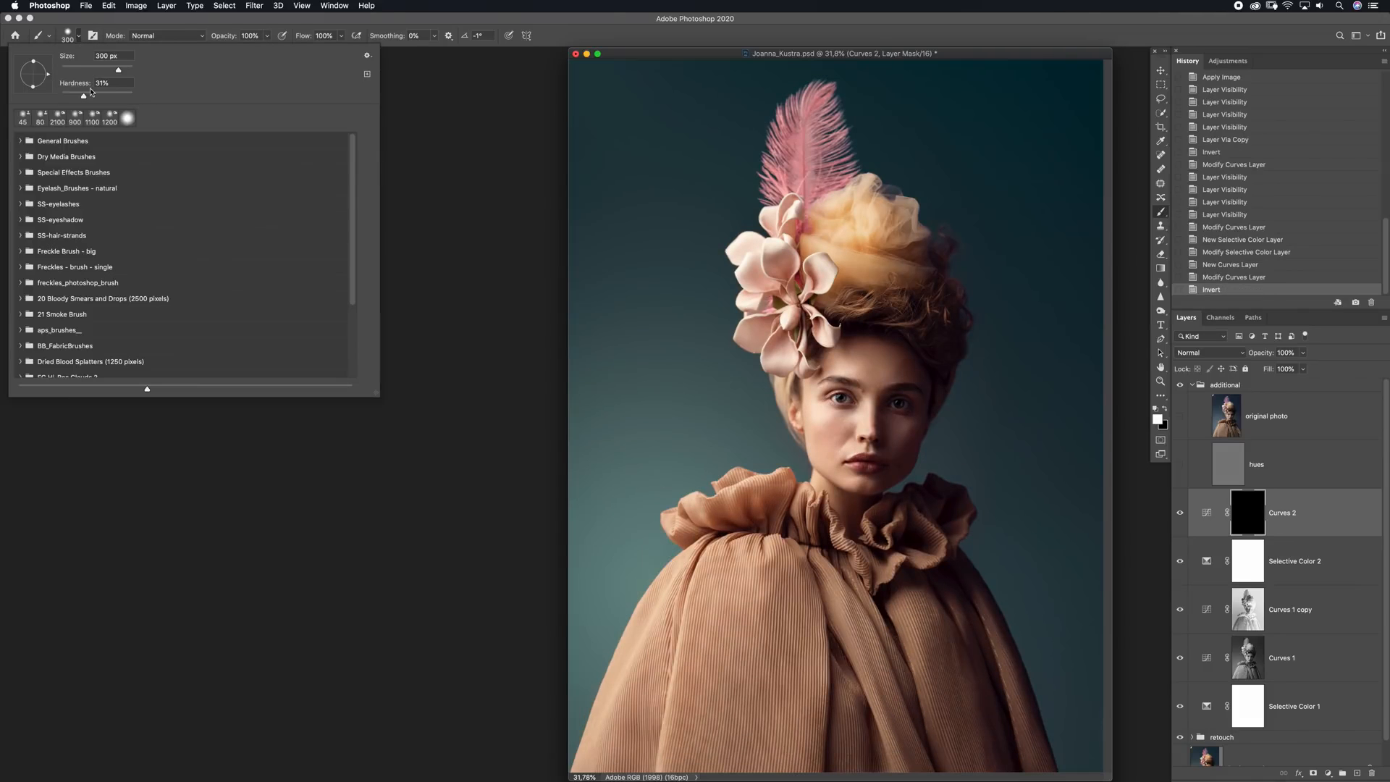
left_click_drag(84, 96, 36, 88)
left_click_drag(232, 36, 191, 40)
left_click_drag(682, 52, 681, 55)
key("bracketright")
key("bracketright")
key("bracketright")
key("bracketright")
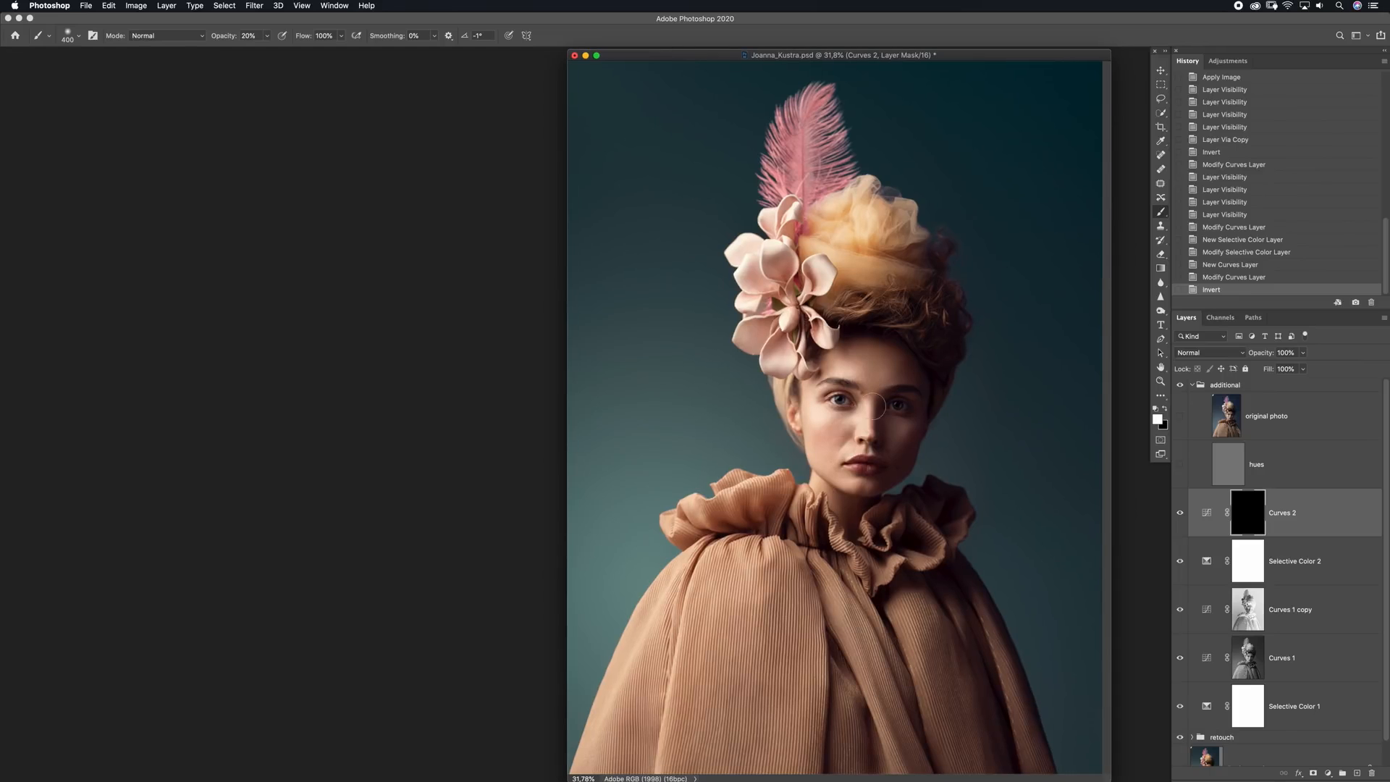
Paint white on the Curves mask over the shadowed side of the face and the hair to brighten them
left_click_drag(896, 405, 886, 453)
left_click_drag(903, 388, 892, 457)
key("bracketleft")
key("bracketleft")
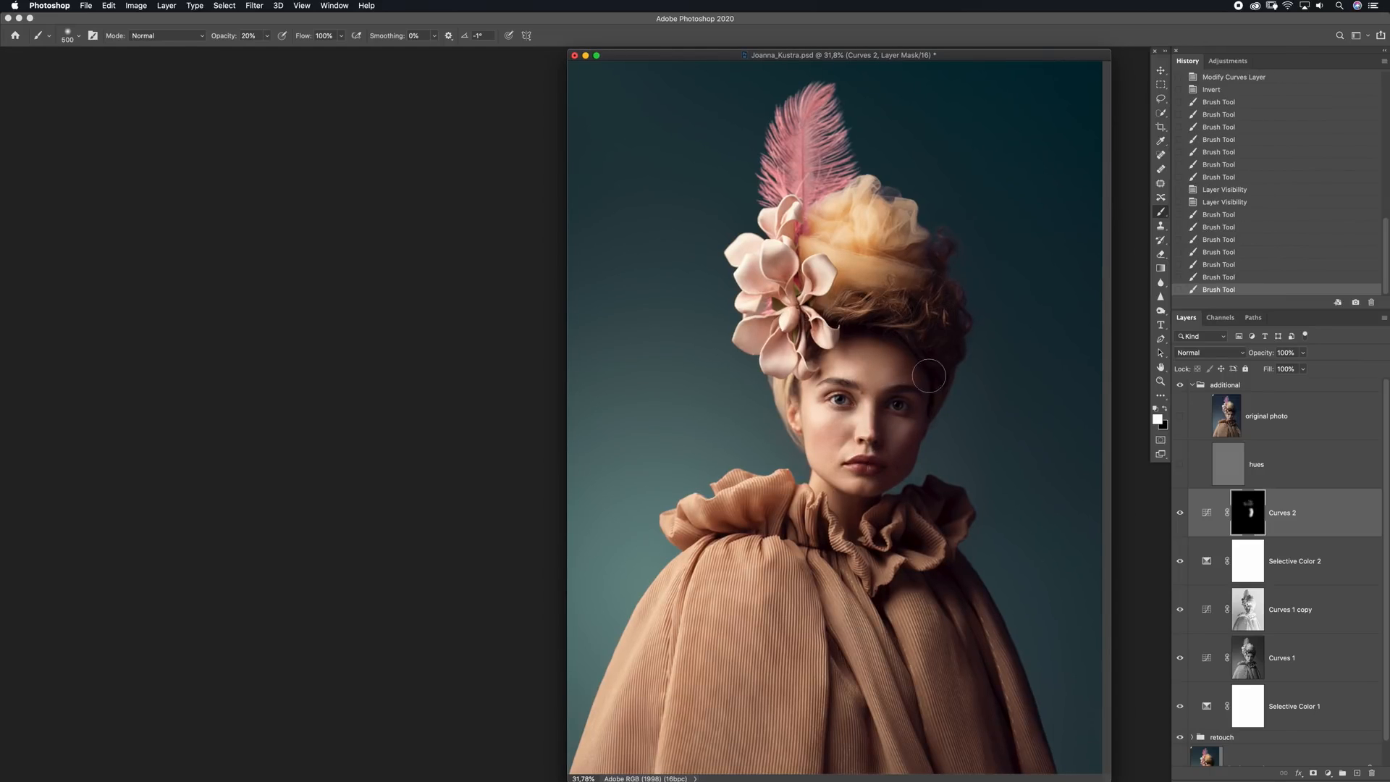
Add a Selective Color layer above the masked Curves layer and set Magentas to Cyan -40, Magenta -18, Yellow +48, Black 0
left_click(1328, 773)
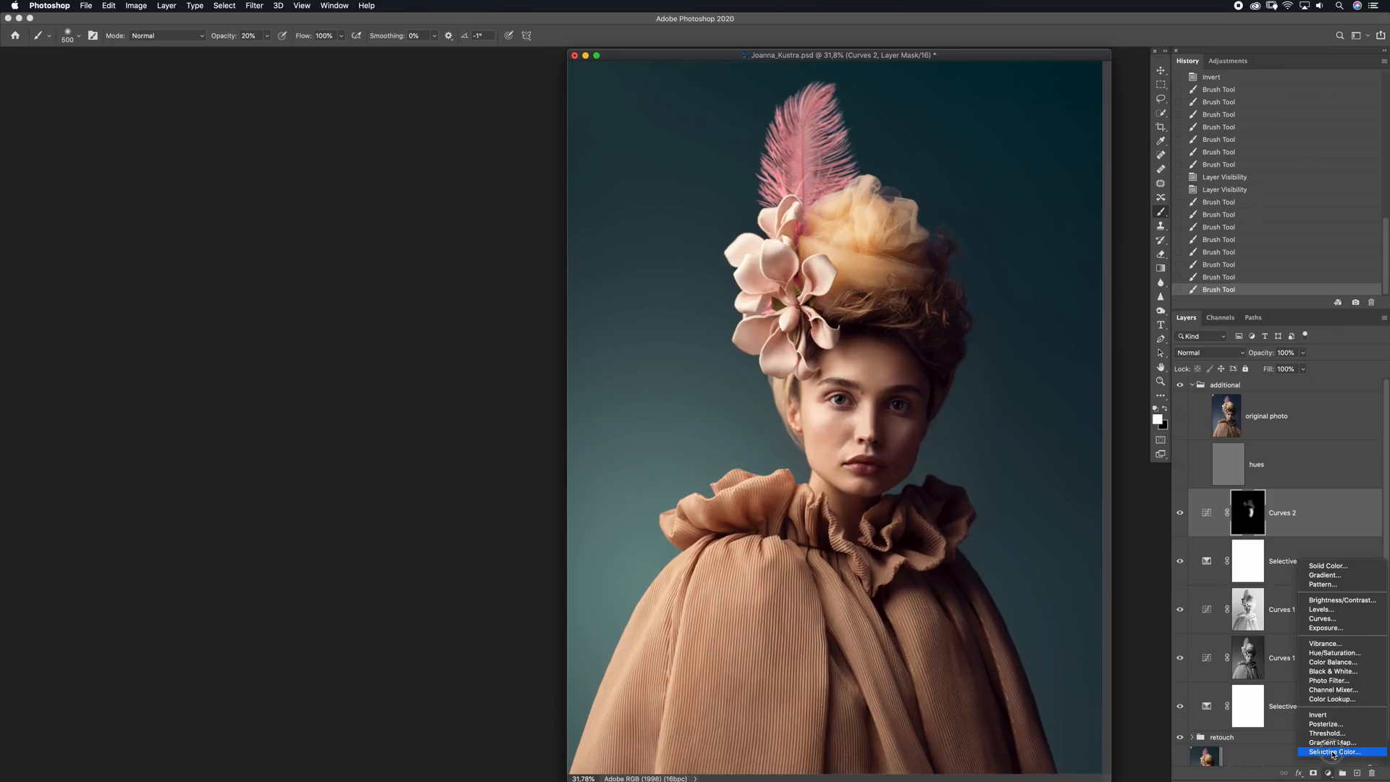
left_click(1325, 753)
left_click(418, 246)
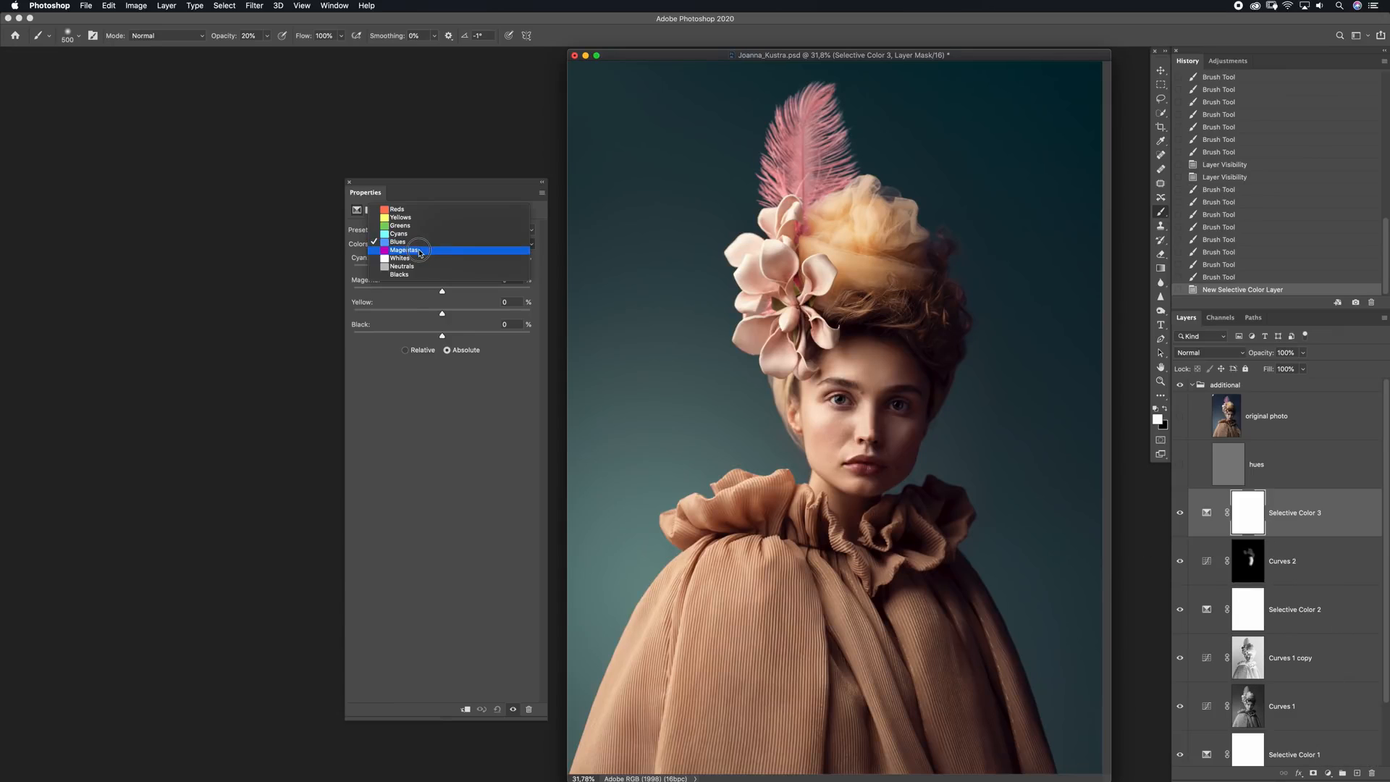
left_click(420, 250)
left_click_drag(441, 291, 406, 269)
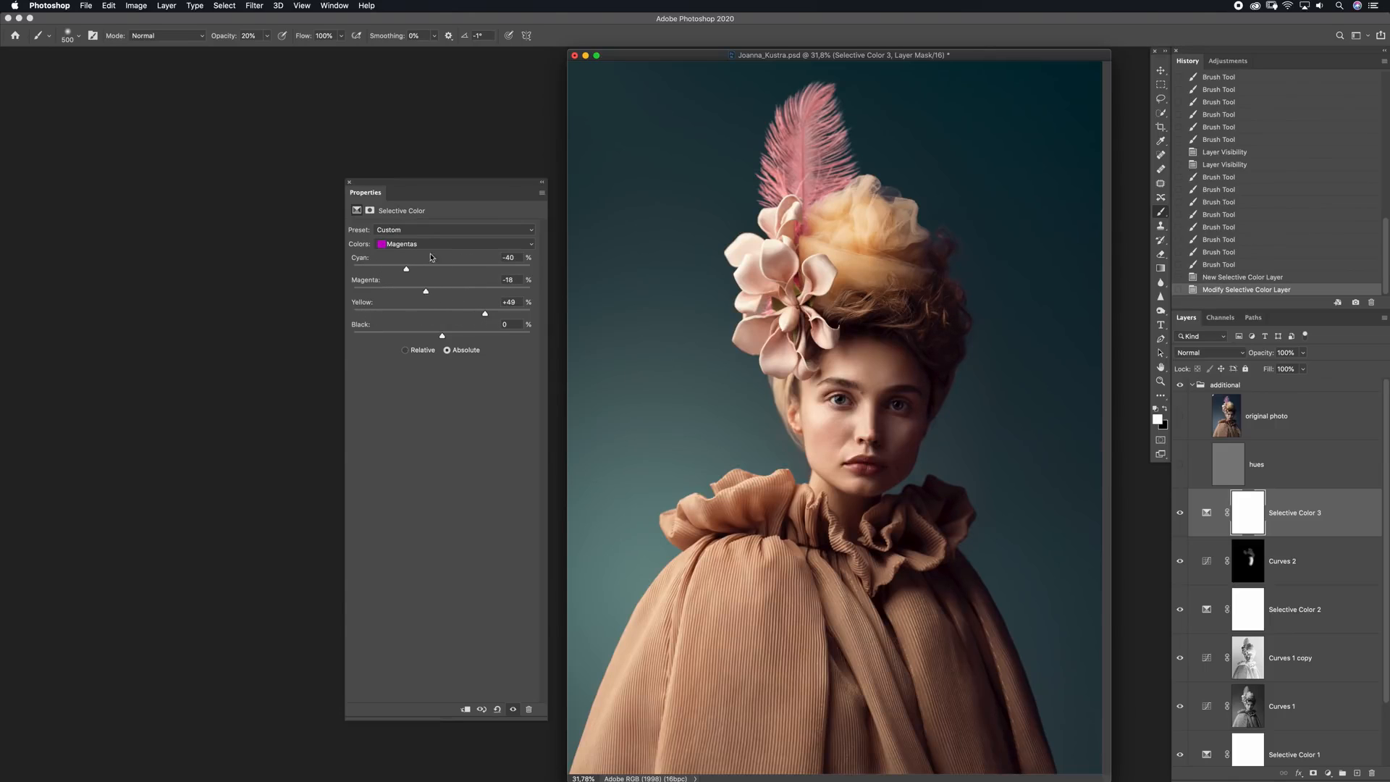
Add a fourth Selective Color layer and set its Reds to Cyan -3 and Magenta -6, adjusting Yellow and Black as well
left_click(1329, 773)
left_click(1334, 751)
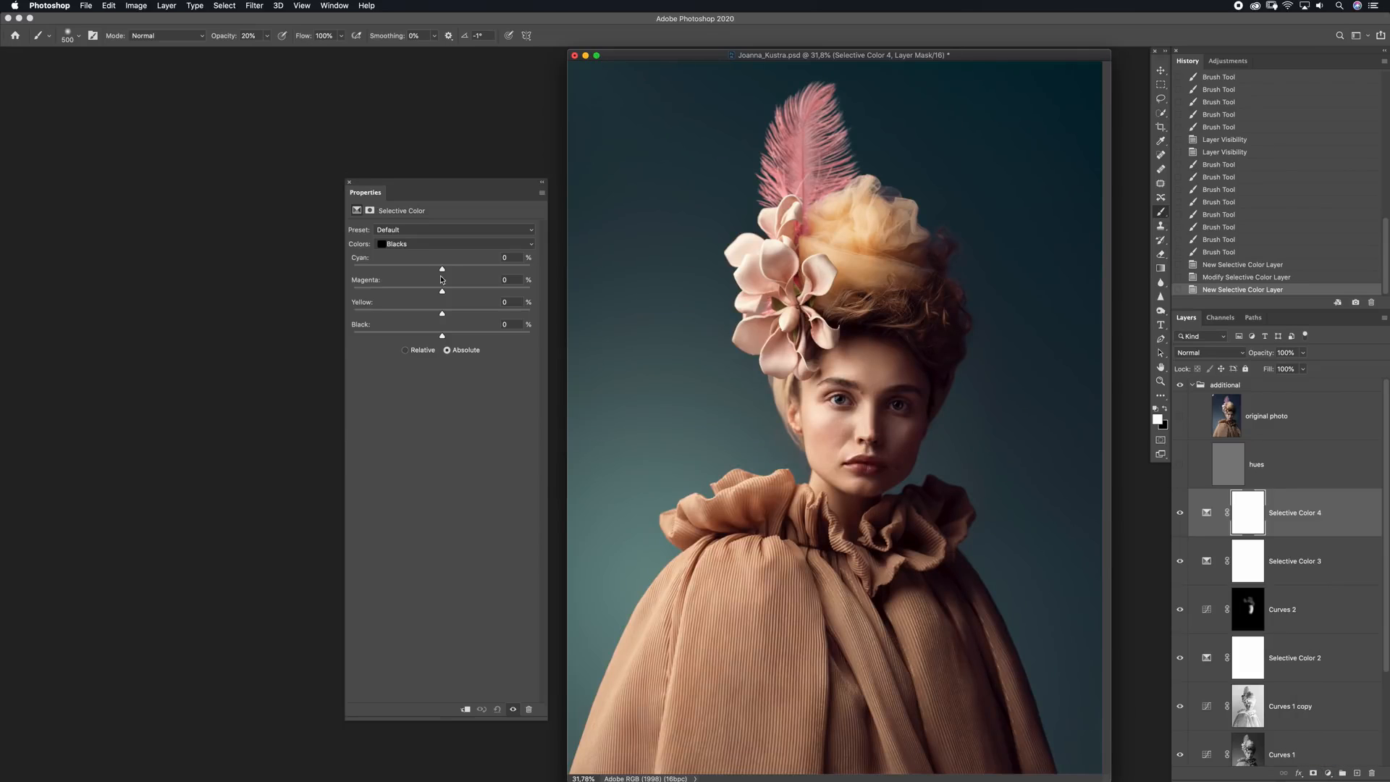
left_click(432, 244)
left_click(427, 176)
mouse_move(442, 269)
left_mouse_down()
mouse_move(453, 274)
mouse_move(438, 272)
left_mouse_up()
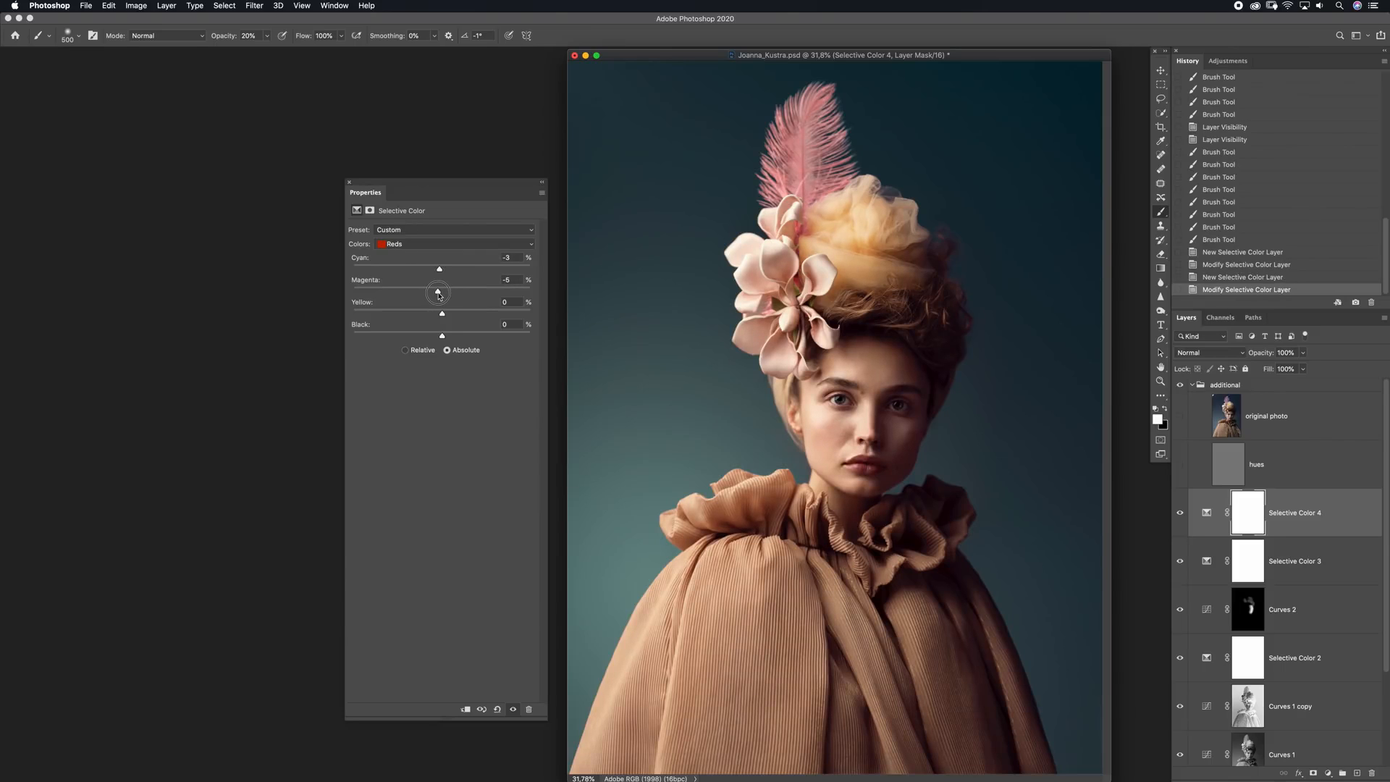
left_click_drag(441, 314, 446, 337)
Fine-tune the Magenta and Black amounts of the Yellows range in the fourth Selective Color layer
left_click(455, 244)
left_click(399, 251)
mouse_move(440, 291)
left_mouse_down()
mouse_move(343, 286)
mouse_move(441, 290)
left_mouse_up()
left_click_drag(445, 297, 449, 335)
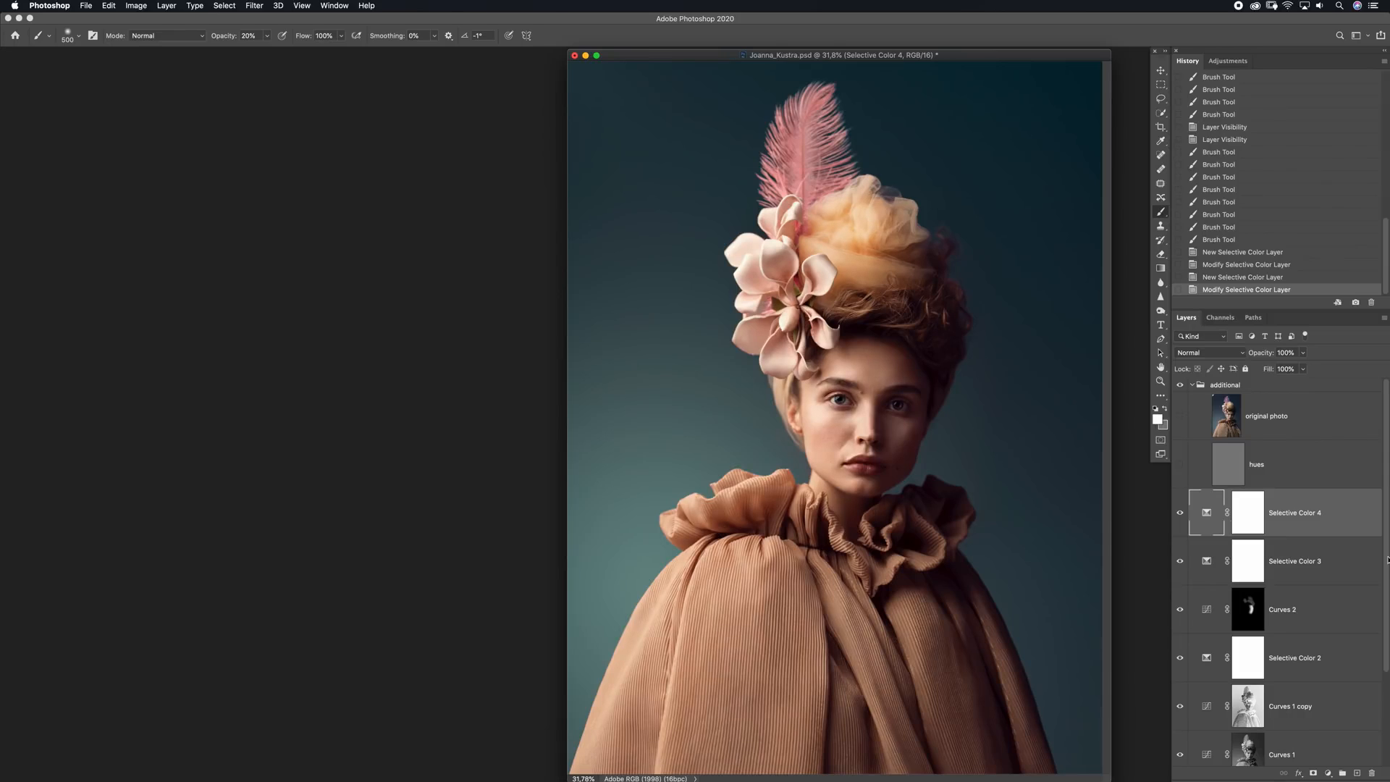
Group all adjustment layers from Selective Color 4 down to Selective Color 1 and name the group "color"
left_click_drag(1384, 565, 1384, 628)
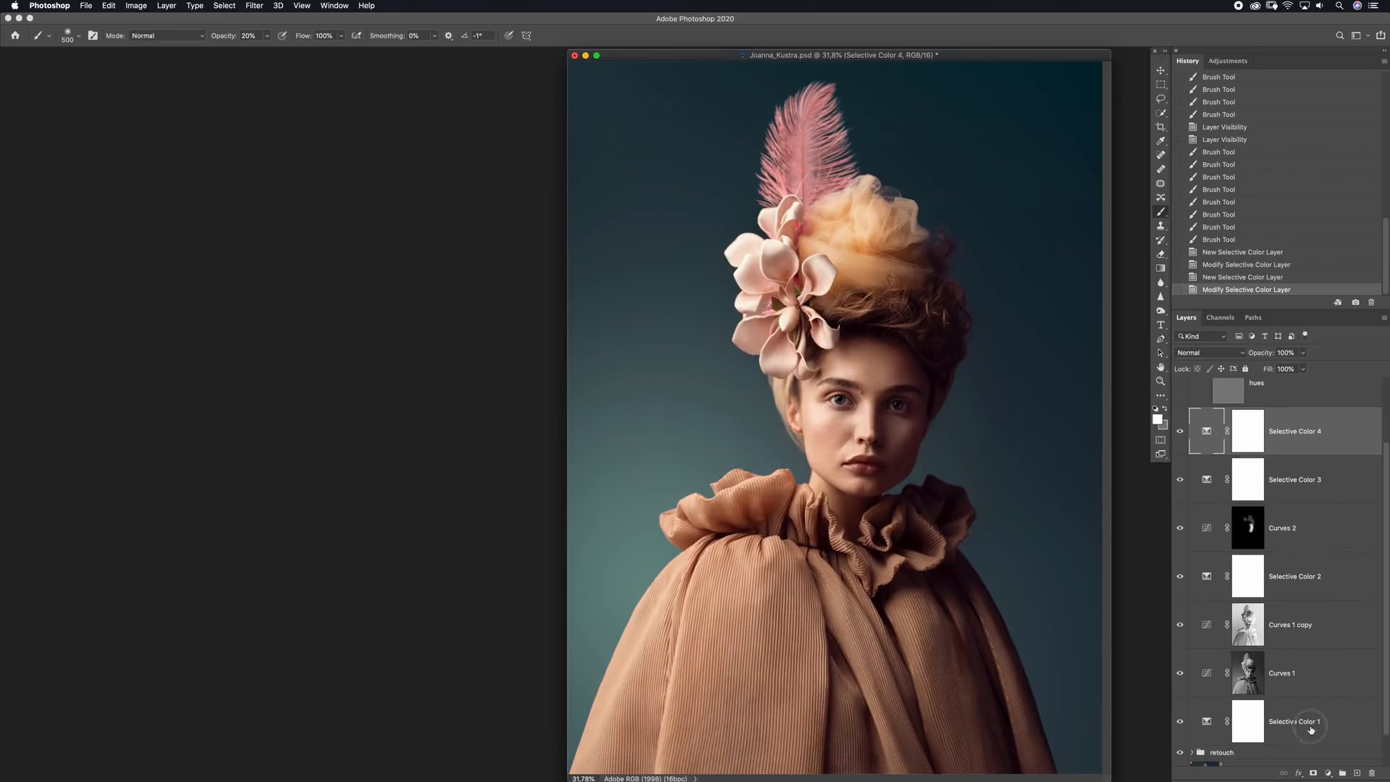
left_click(1311, 729, "shift")
key("super+g")
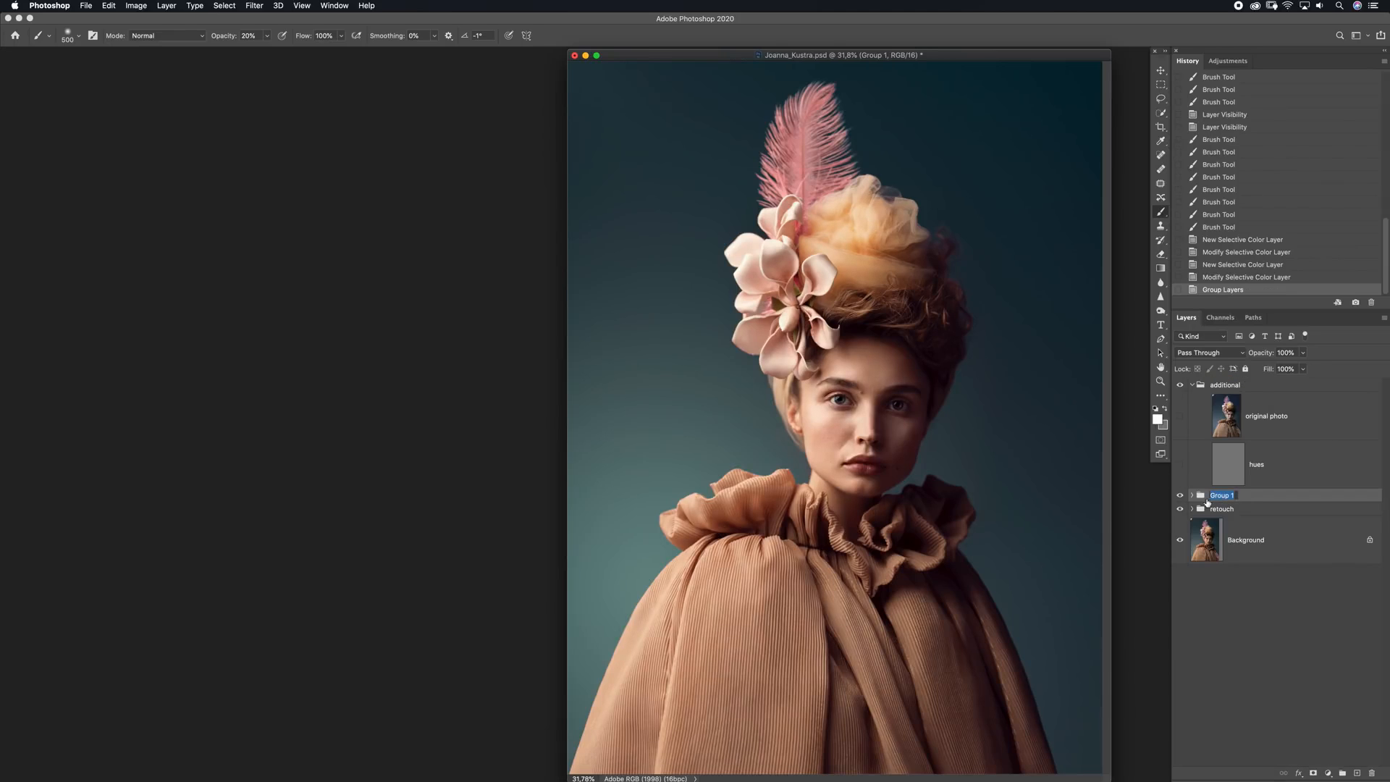
type("color")
key("Return")
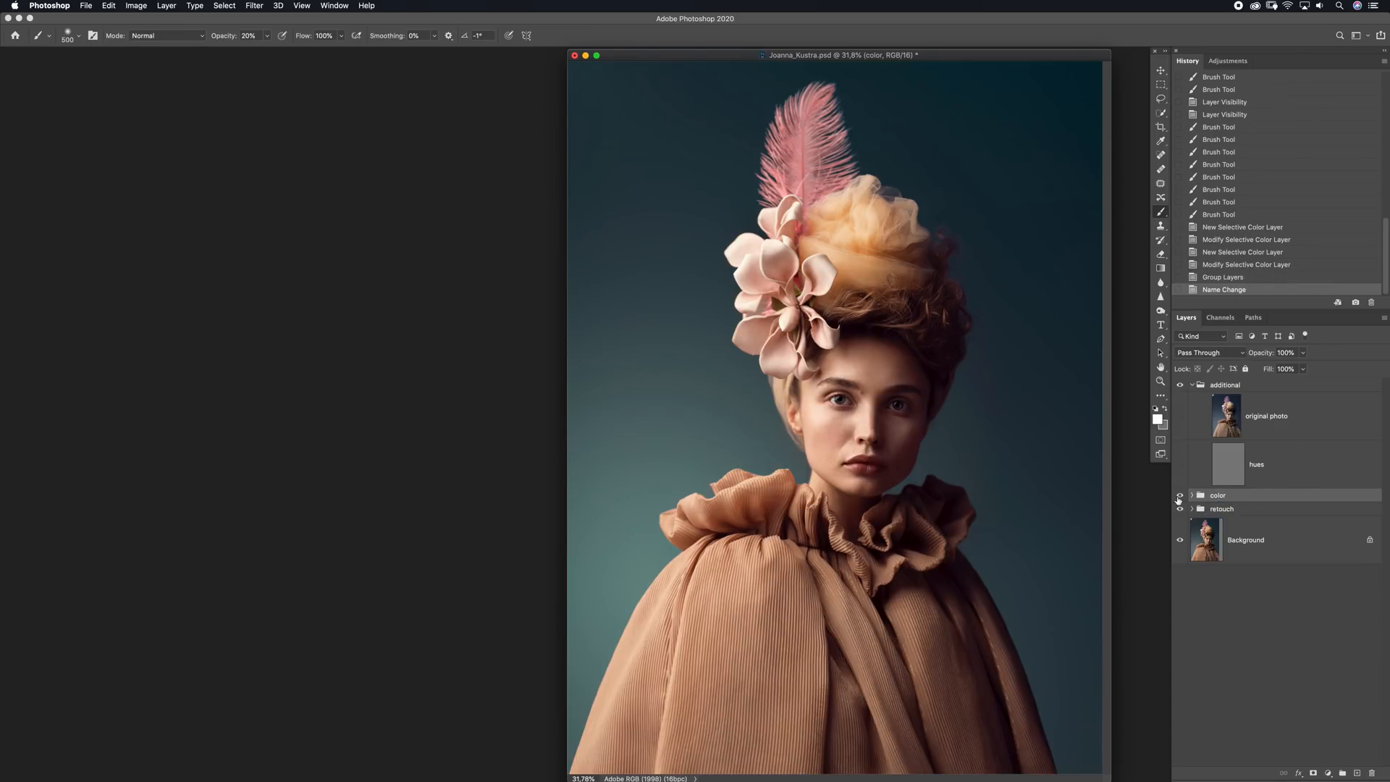
Compare the portrait with and without the color group, both at the current zoom and at a reduced size
left_click(1179, 497)
left_click(1178, 497)
left_click(1178, 497)
left_click(1178, 497)
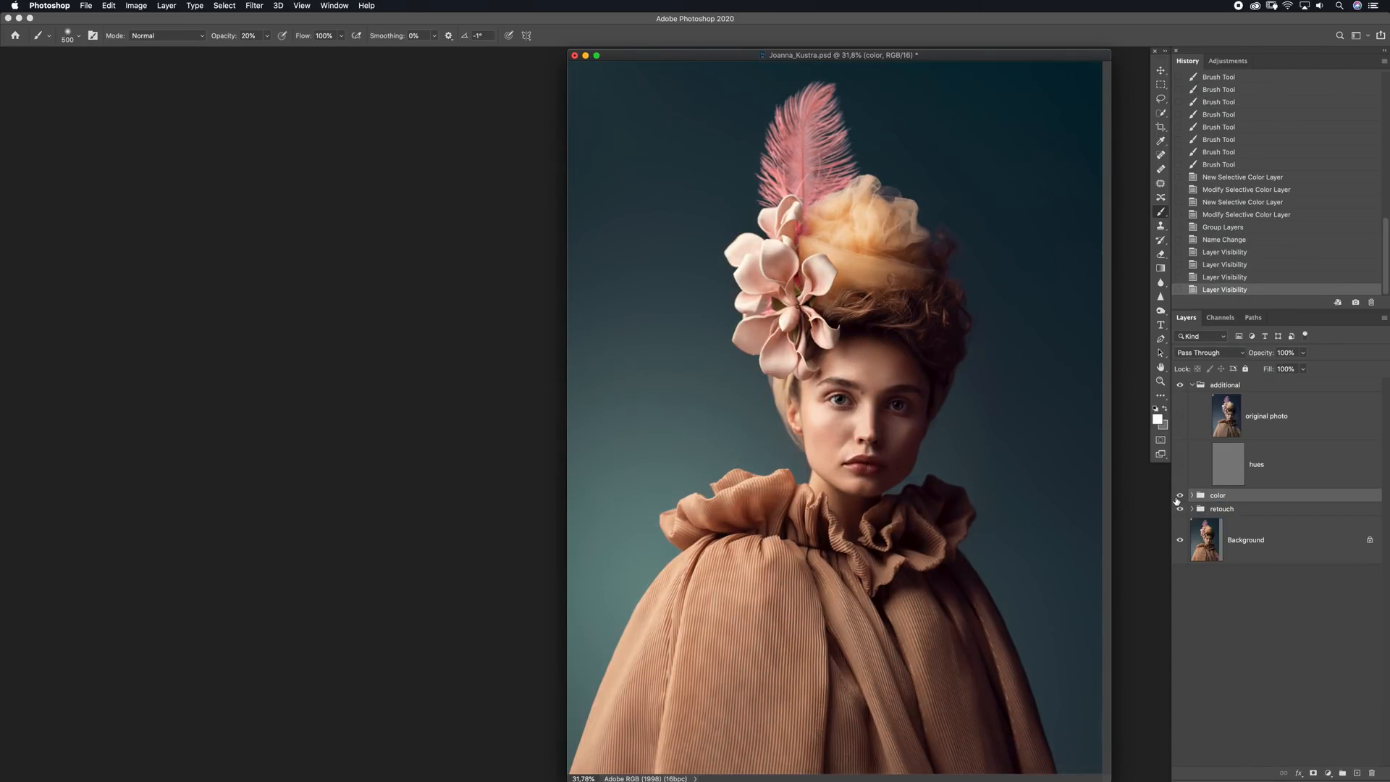
key("super+minus")
key("super+minus")
left_click(1179, 496)
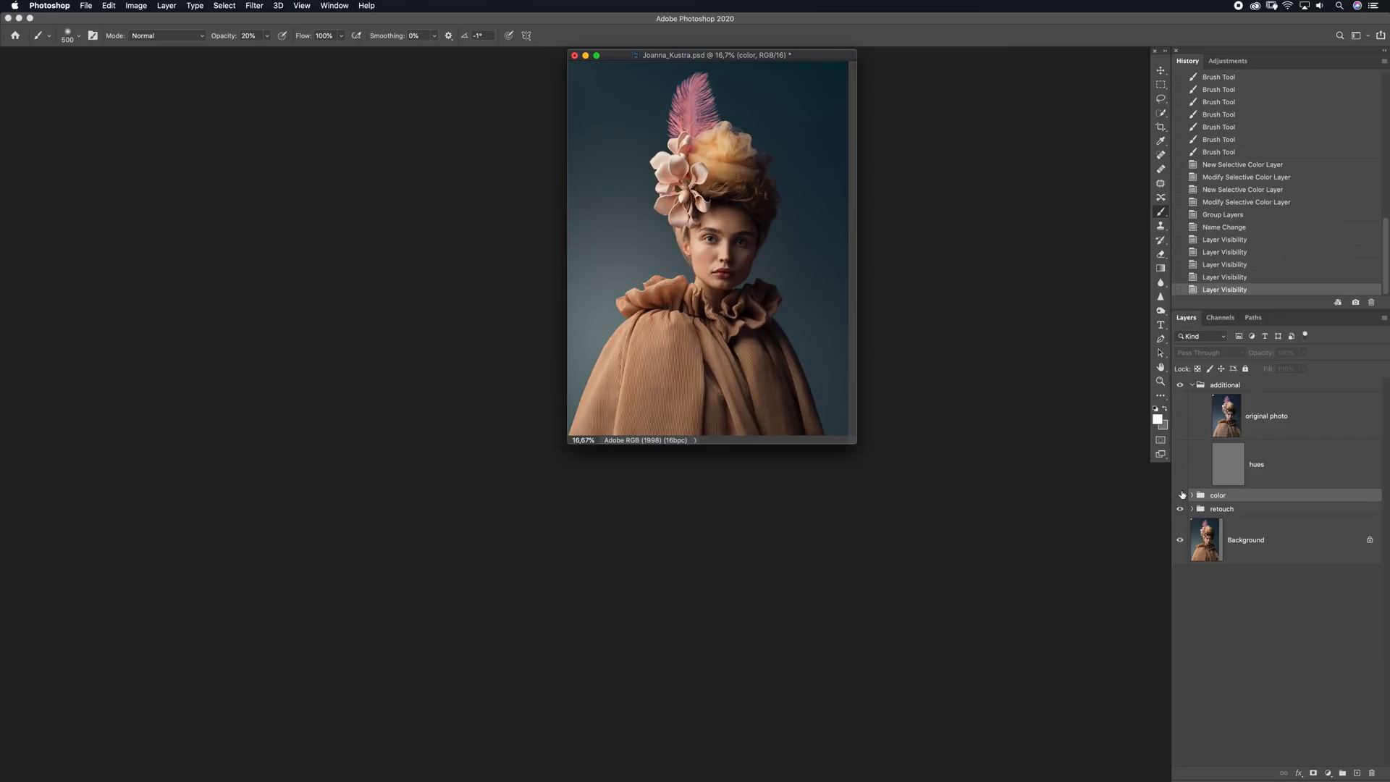
left_click(1178, 496)
left_click(1180, 495)
left_click(1181, 495)
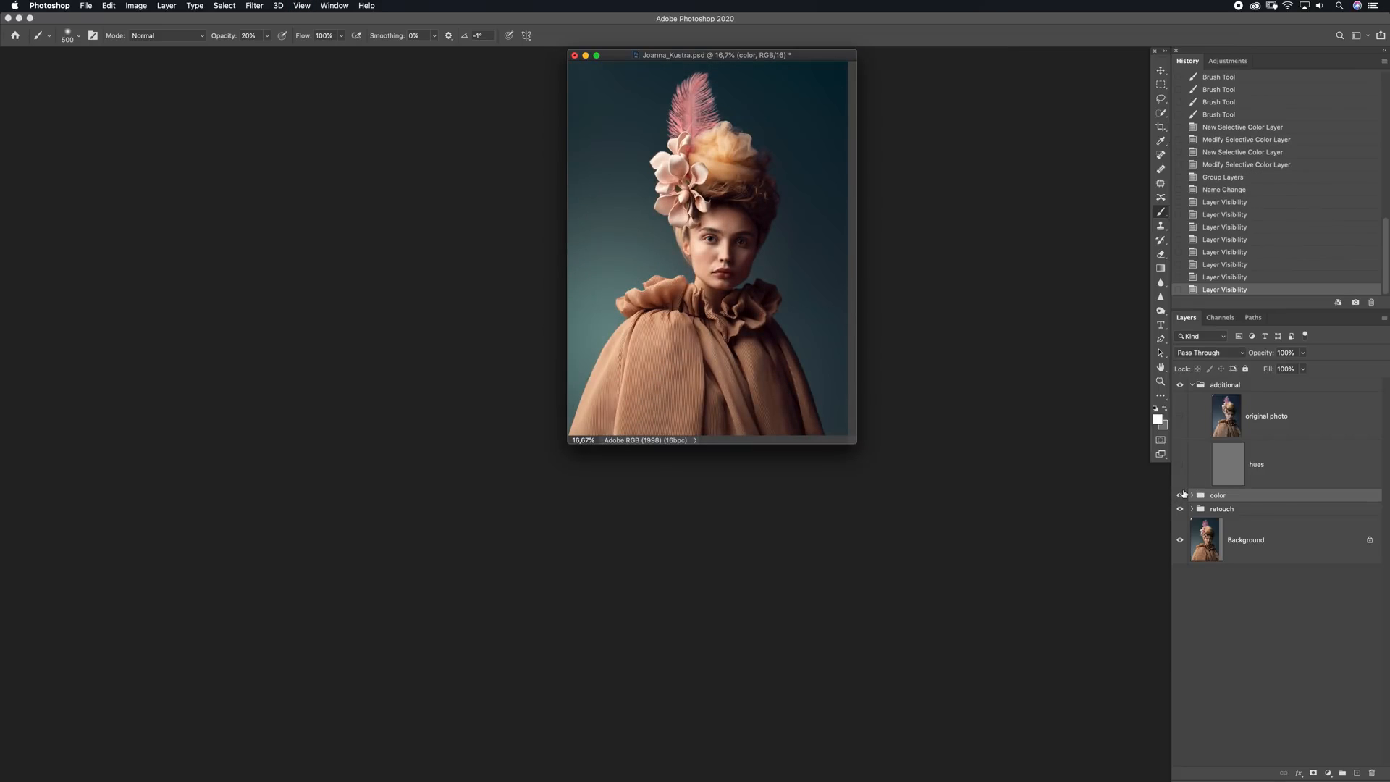
Add a Brightness/Contrast layer above Selective Color 4 in the color group, with Brightness -9 and Contrast -11
key("super+plus")
left_click(1192, 496)
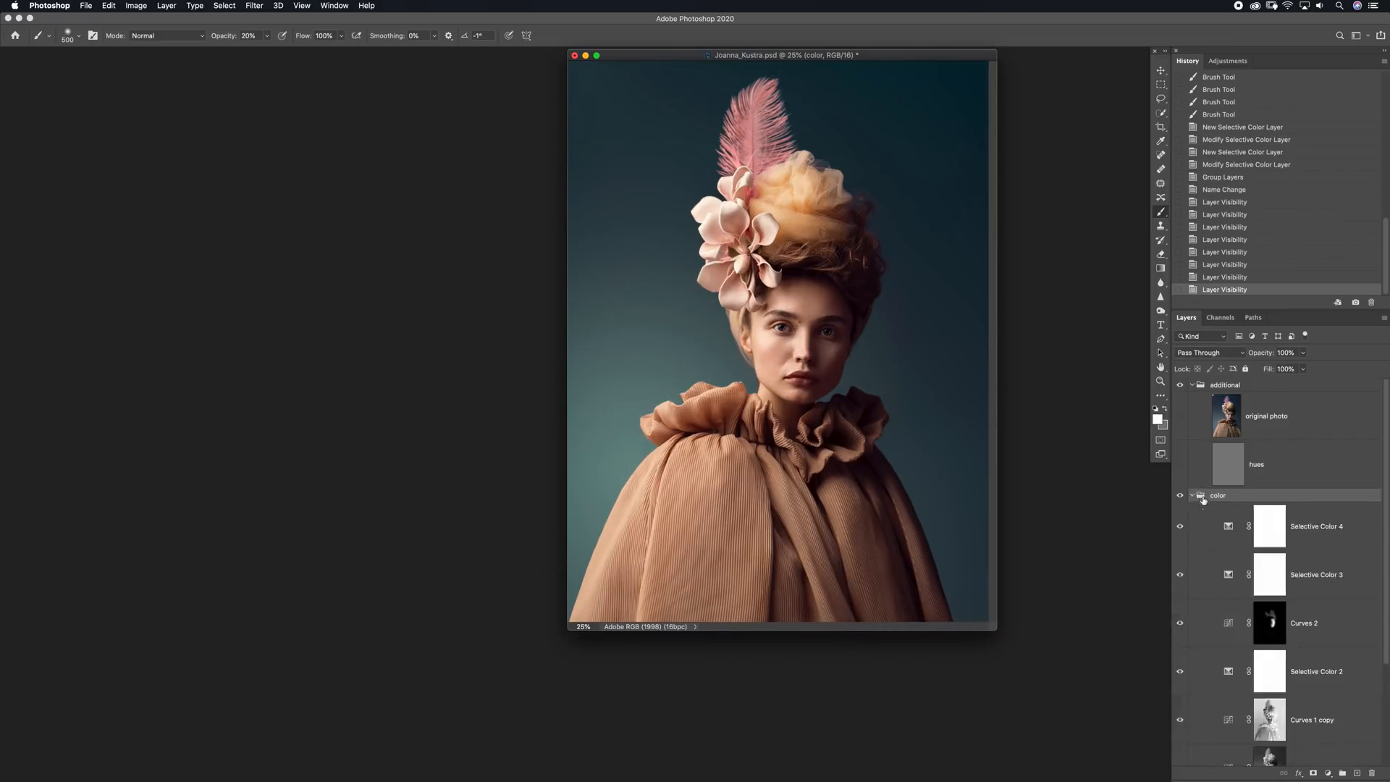
scroll(1362, 471, "down", 1)
left_click(1269, 499)
left_click(1328, 773)
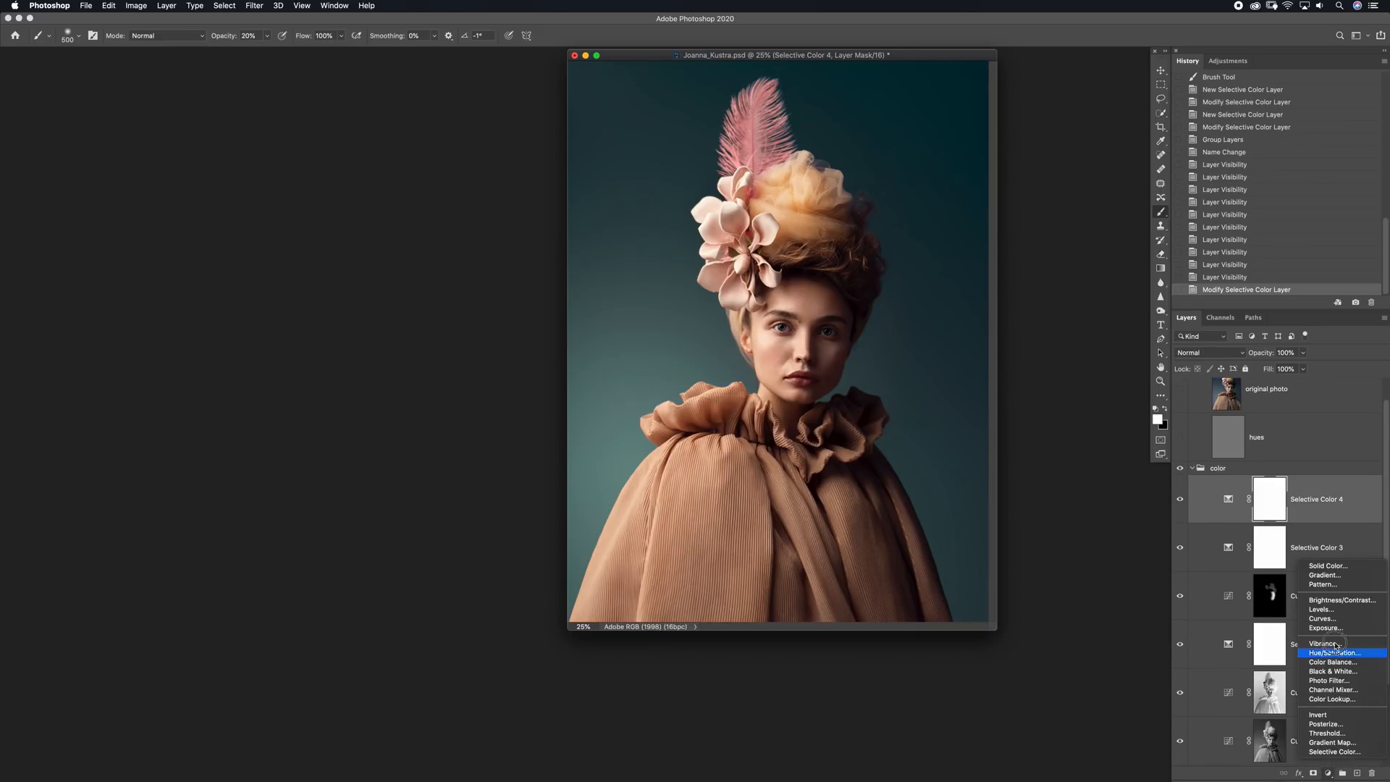
left_click(1348, 600)
left_click_drag(442, 282, 435, 261)
mouse_move(437, 285)
left_mouse_down()
mouse_move(434, 262)
mouse_move(432, 284)
left_mouse_up()
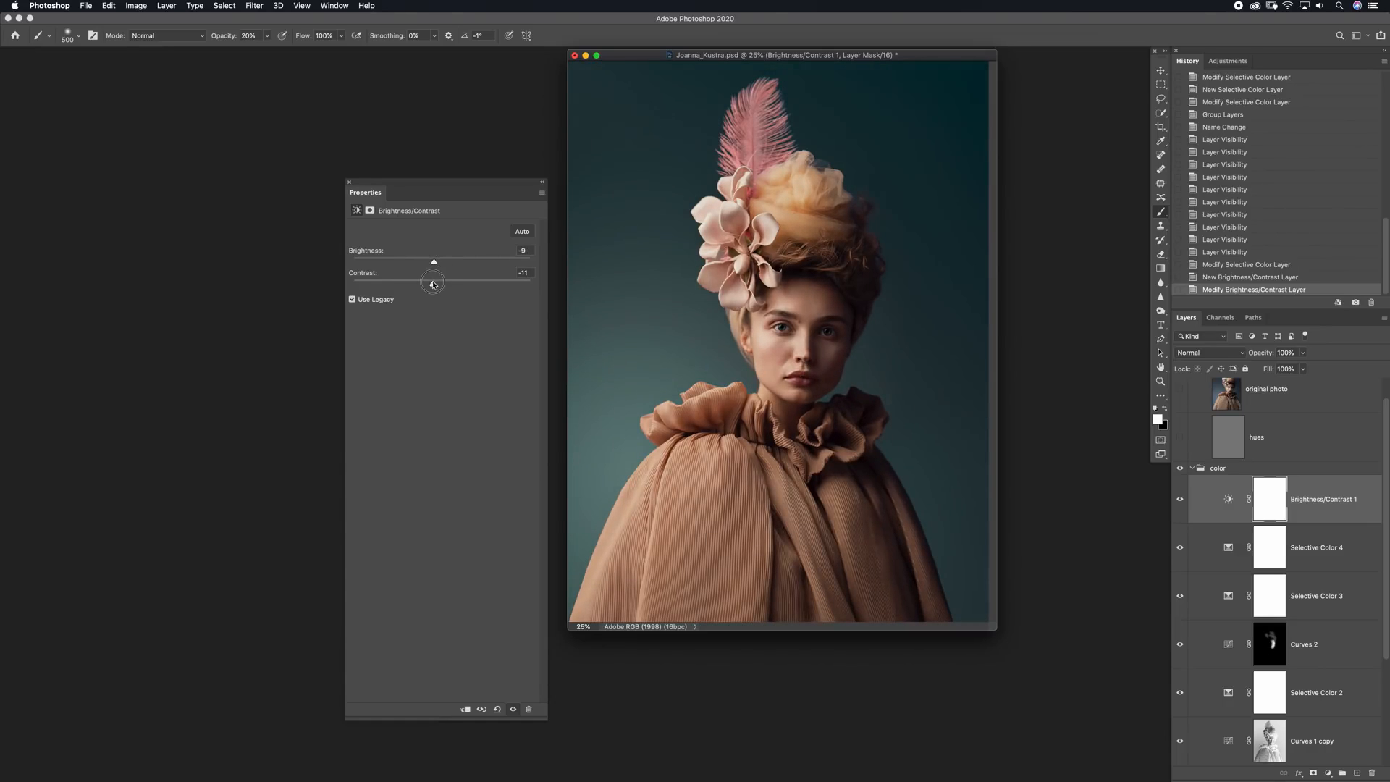
left_click(350, 184)
Mask the Brightness/Contrast effect off the face and center of the portrait with black radial gradients at 64% opacity
left_click(1161, 271)
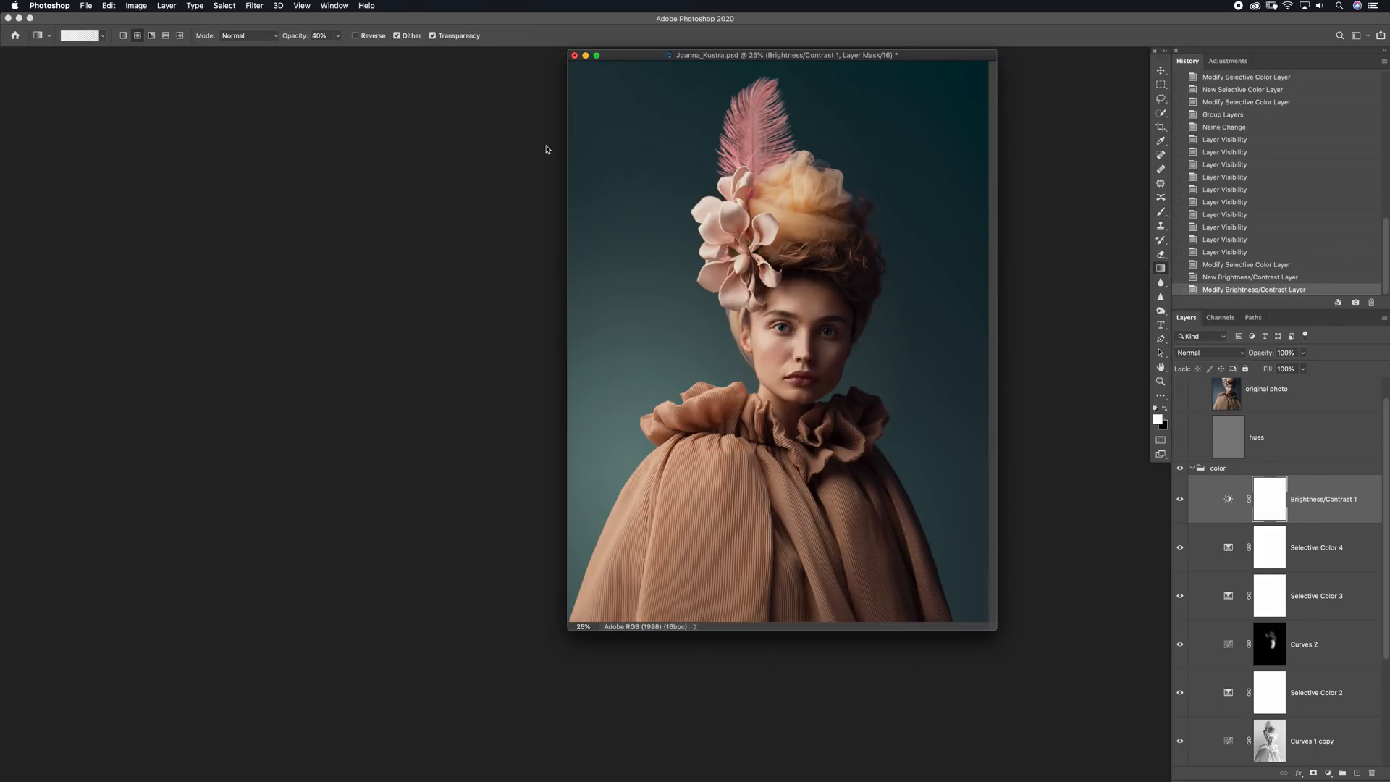
left_click_drag(290, 42, 342, 51)
key("x")
mouse_move(809, 336)
left_mouse_down()
mouse_move(954, 157)
mouse_move(917, 198)
mouse_move(987, 172)
left_mouse_up()
left_click_drag(827, 315, 968, 155)
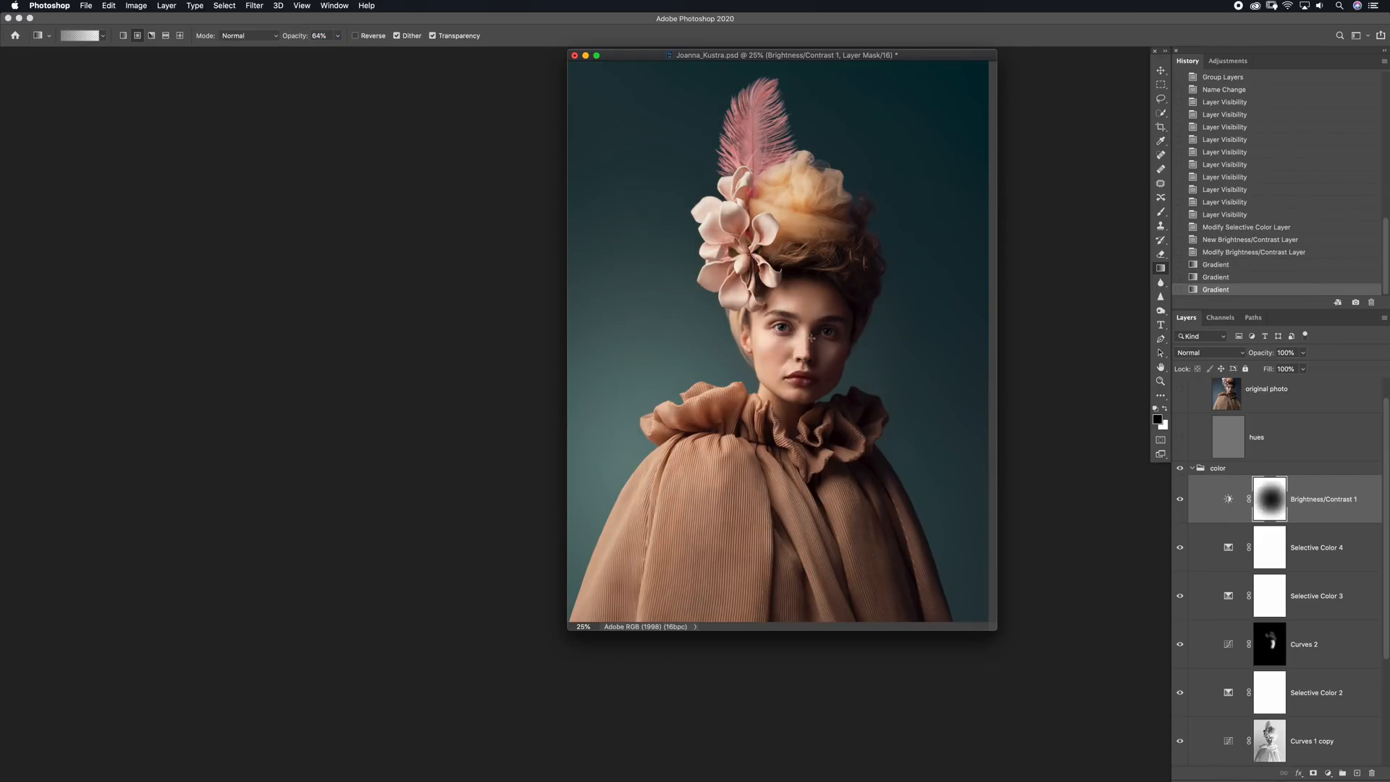
left_click_drag(813, 354, 910, 251)
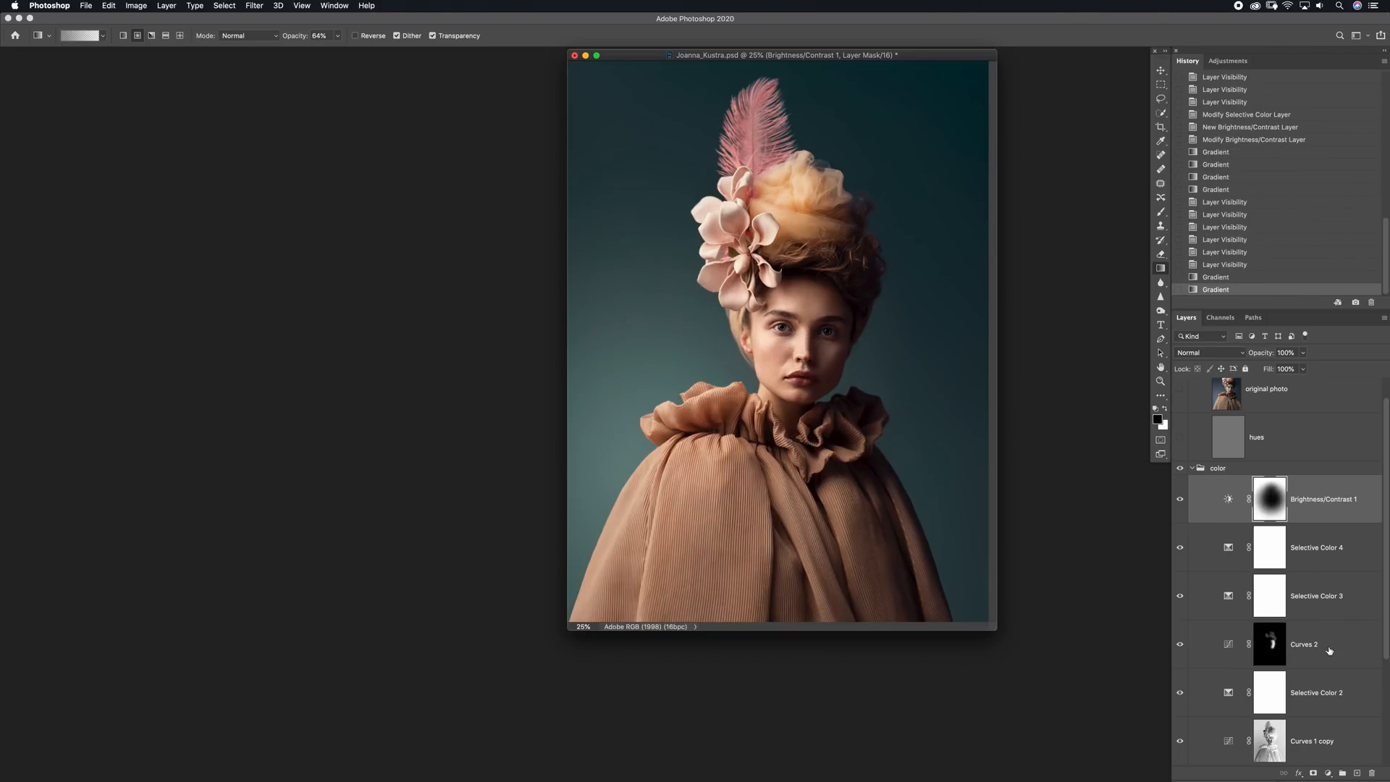
Add a Selective Color layer and a Color Balance layer above it, setting the Color Balance Highlights to Cyan-Red -6 and Yellow-Blue +3
left_click(1327, 773)
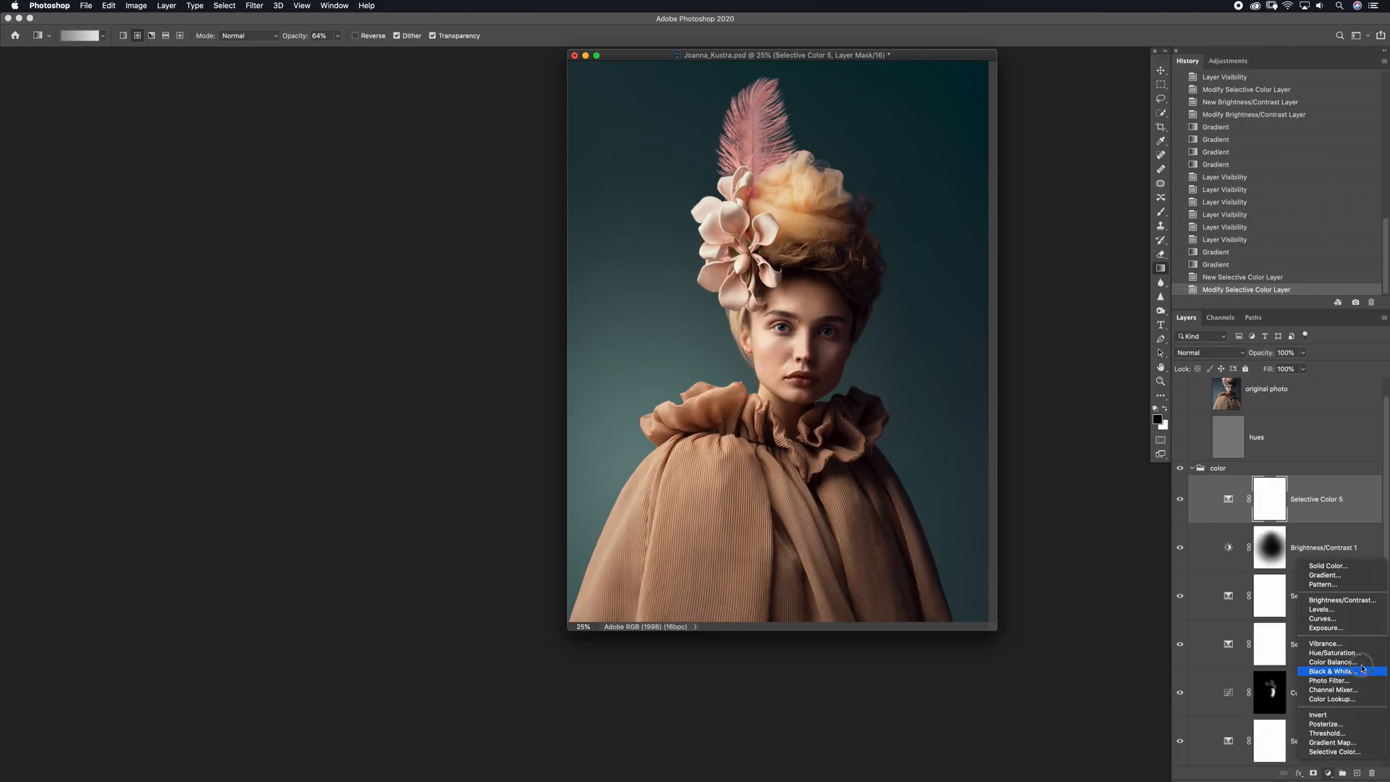
left_click(1335, 664)
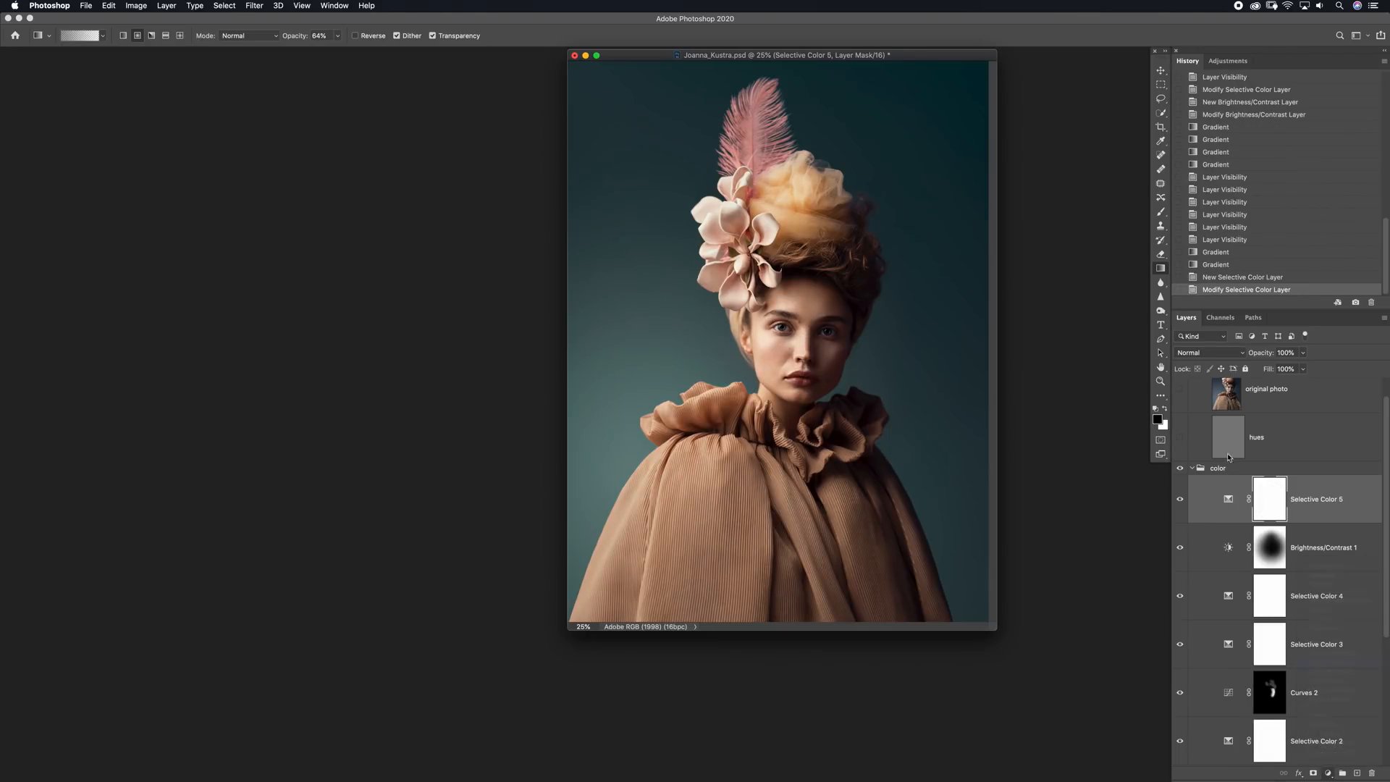
left_click(432, 231)
left_click(431, 241)
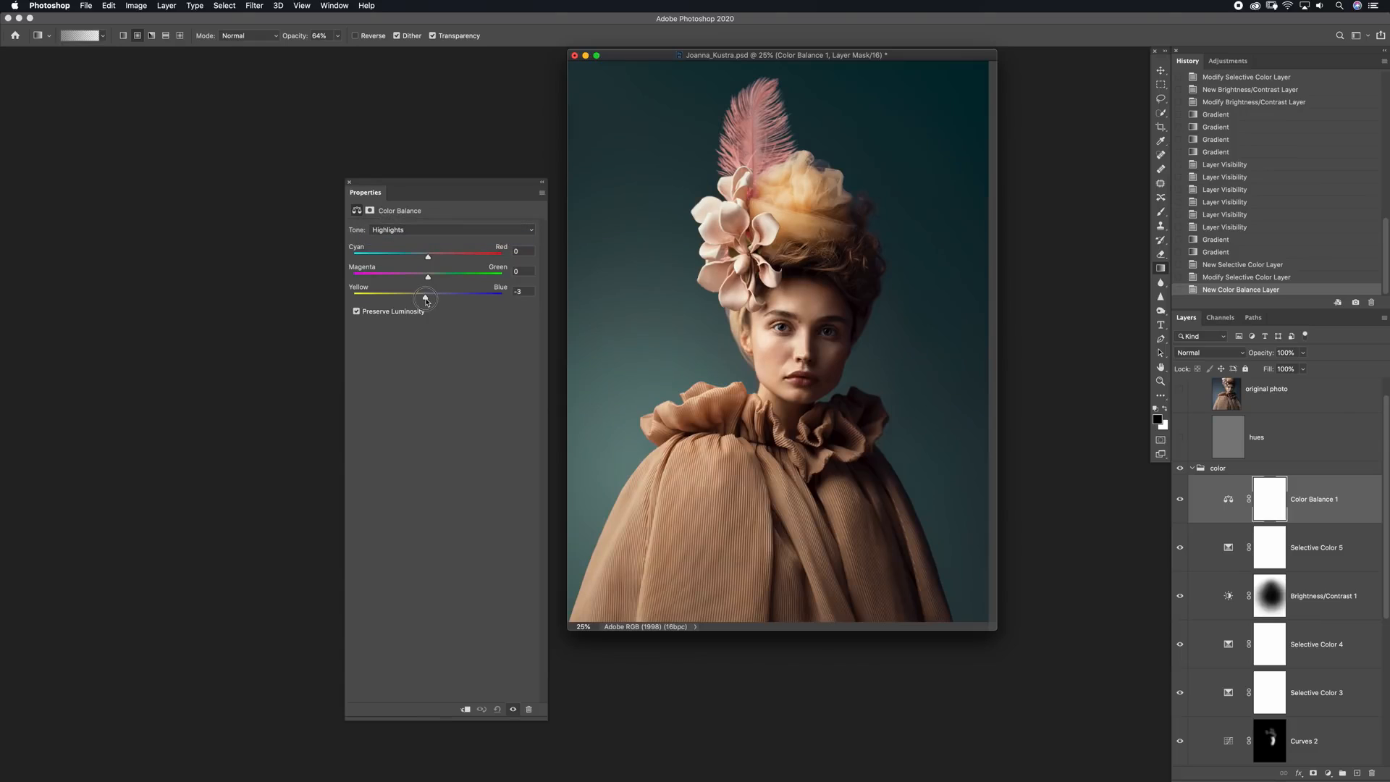
left_click_drag(427, 302, 424, 262)
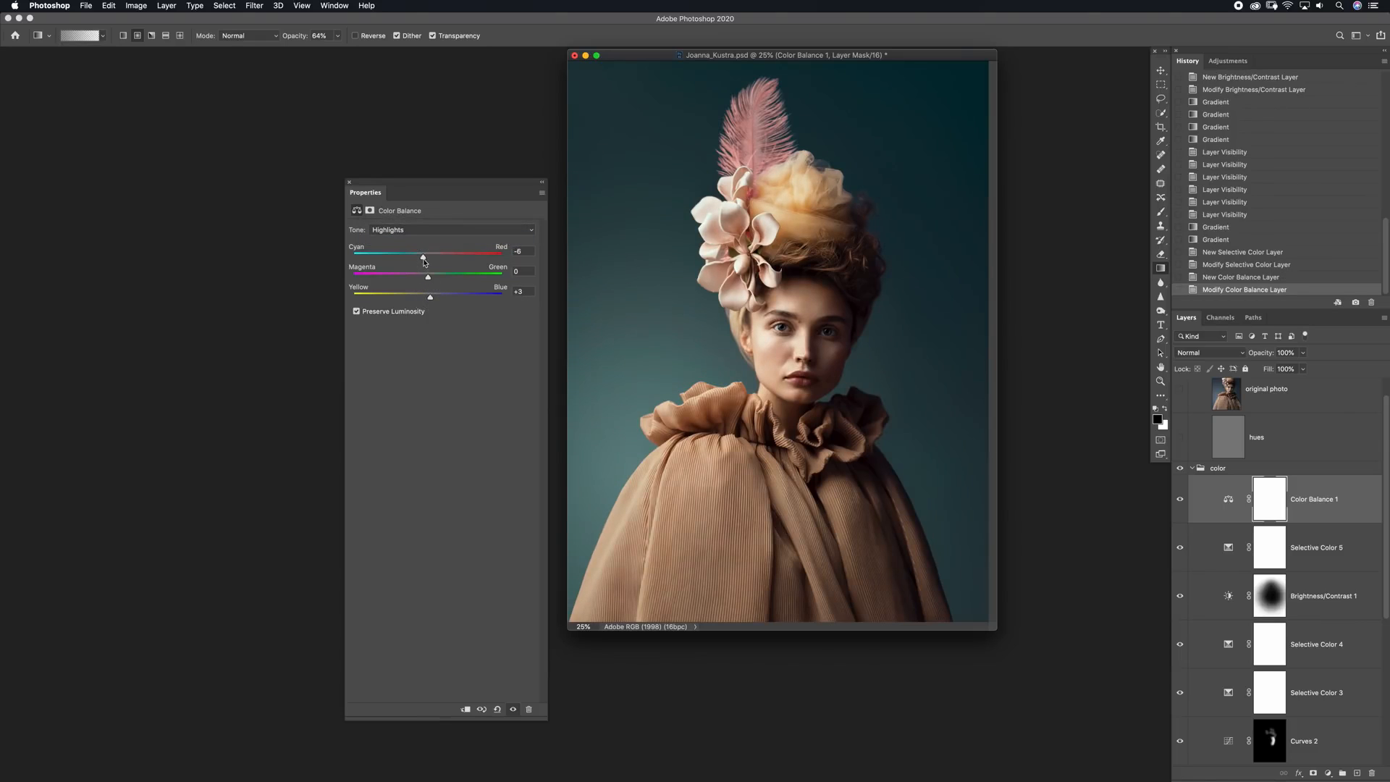
Fine-tune the Magenta-Green and Cyan-Red balance of the Shadows in the Color Balance layer
left_click(432, 229)
left_click(427, 206)
left_click_drag(428, 278, 428, 259)
left_click(349, 183)
Add a Levels layer above Color Balance 1 with midtones at 1.06, and fill its mask with the portrait's luminance using Apply Image
left_click(1328, 772)
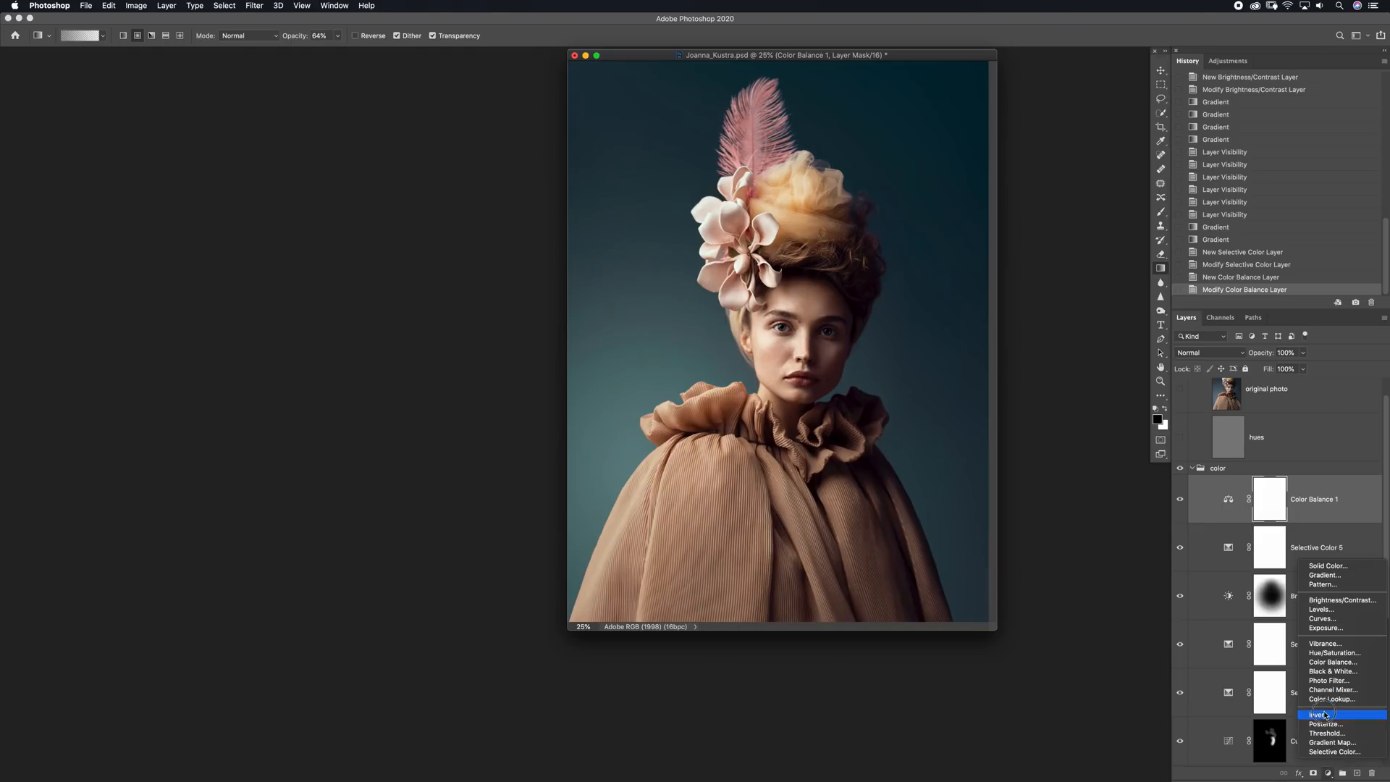
left_click(1321, 609)
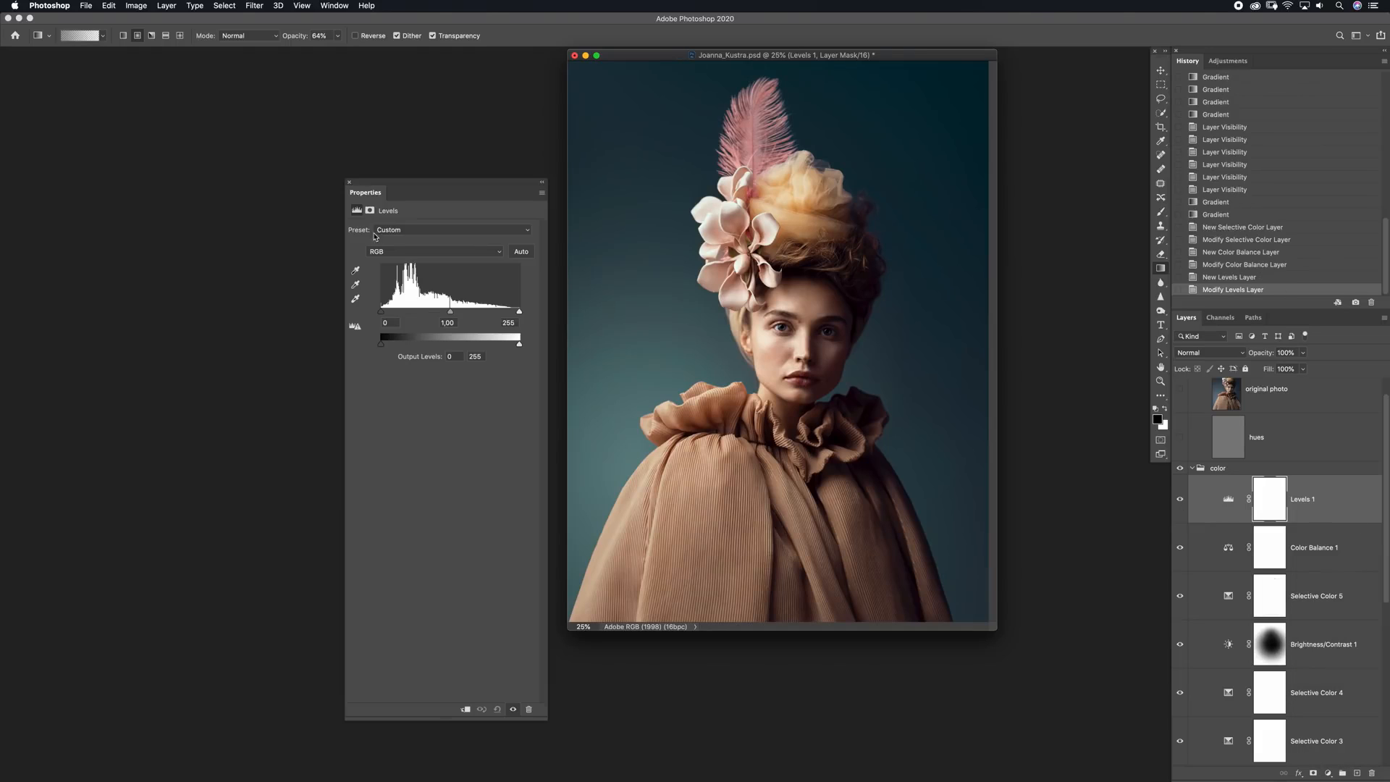
left_click_drag(450, 314, 448, 315)
left_click(1269, 501)
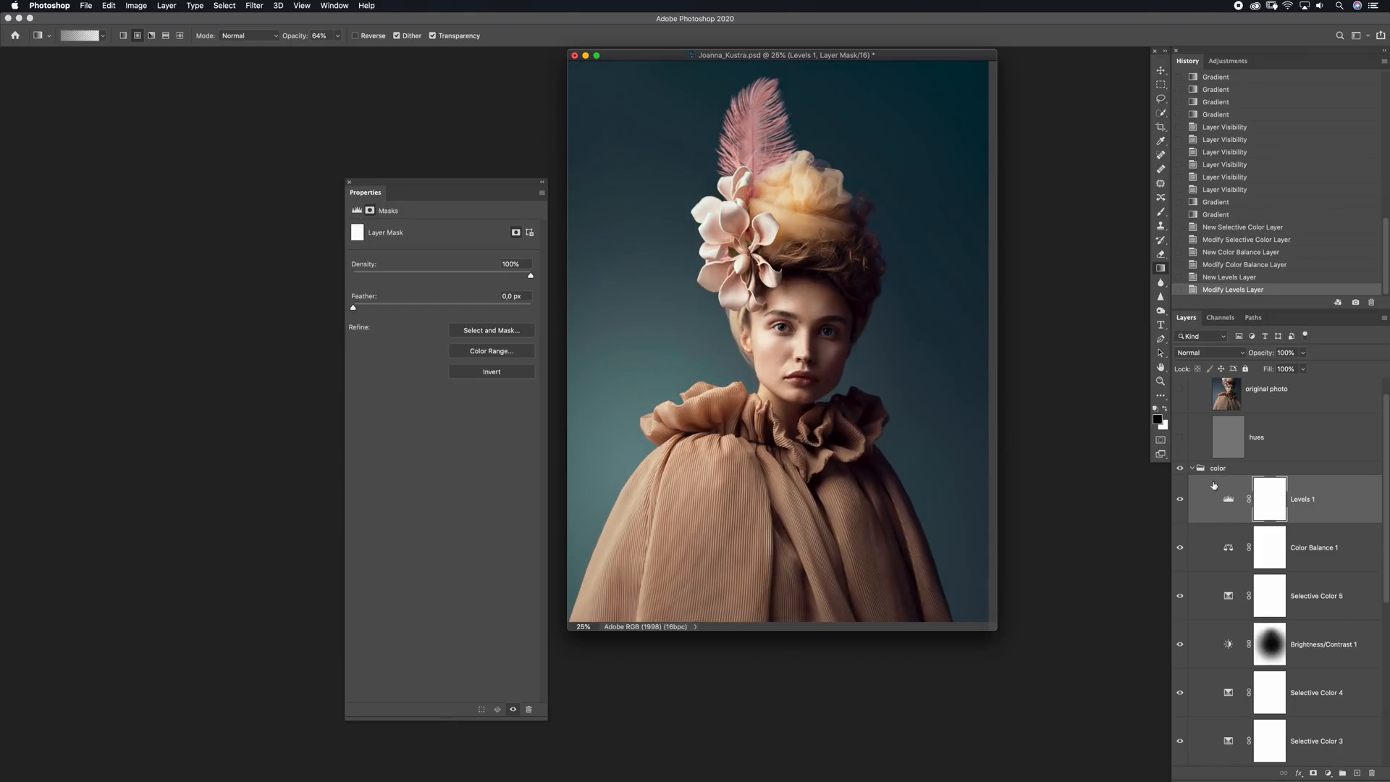
left_click(136, 6)
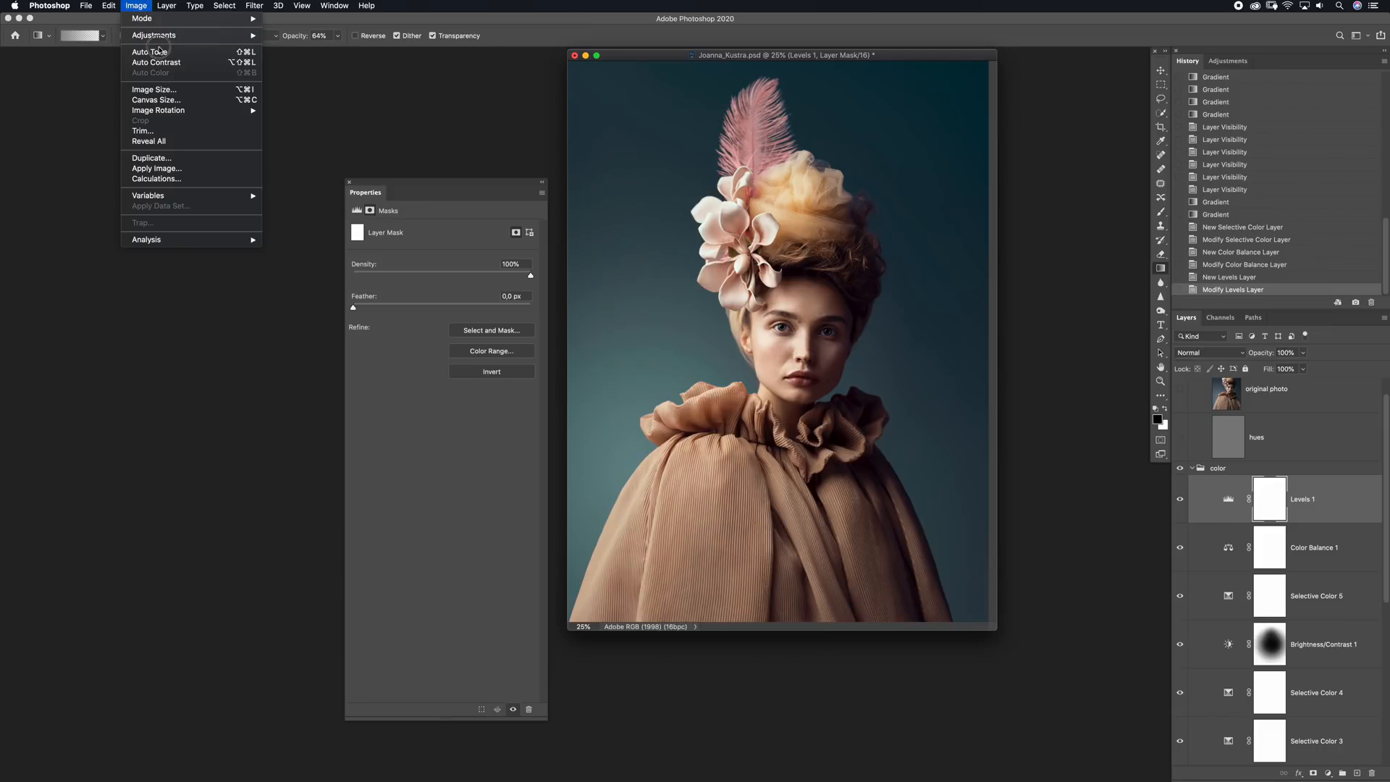
left_click(166, 168)
key("Return")
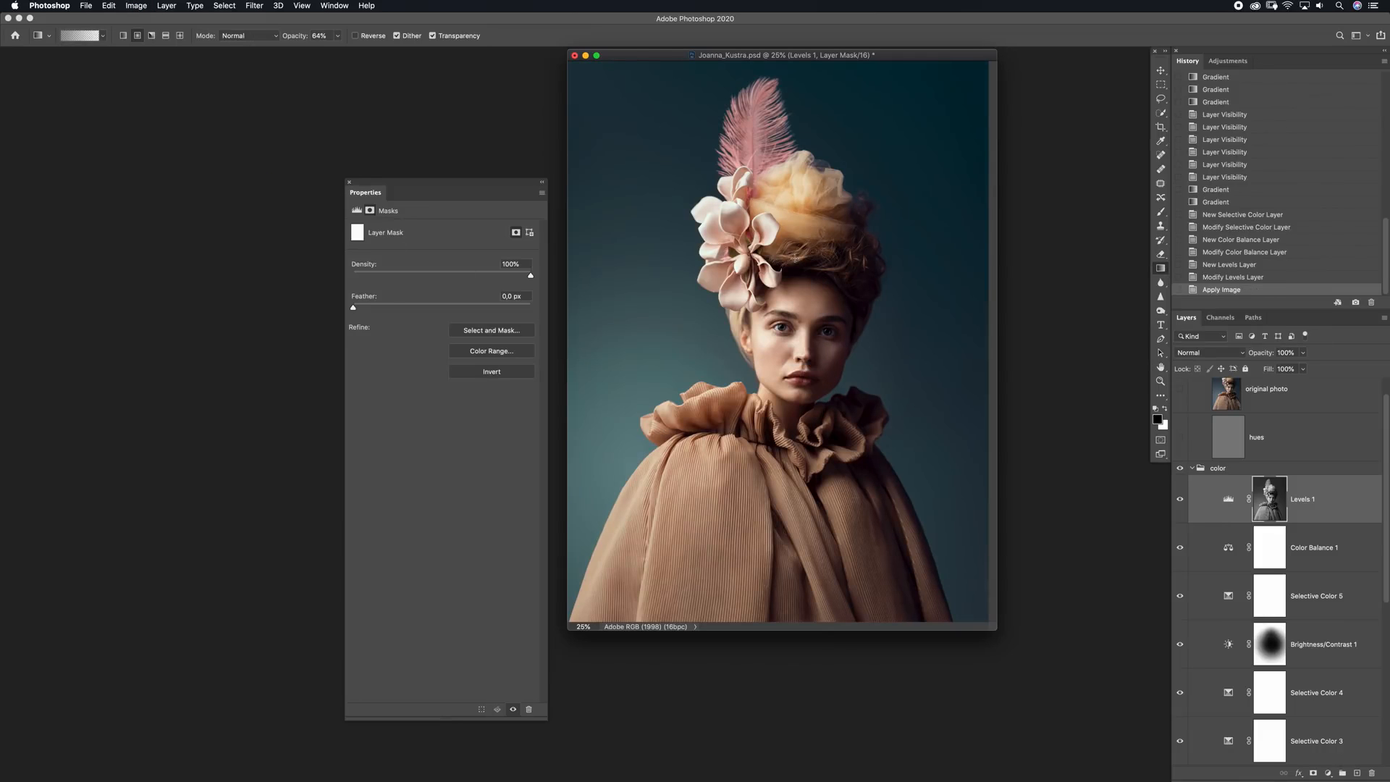
left_click(1180, 500)
Raise the midtones of the Levels 1 layer a little further to brighten the masked highlights
left_click(1228, 499)
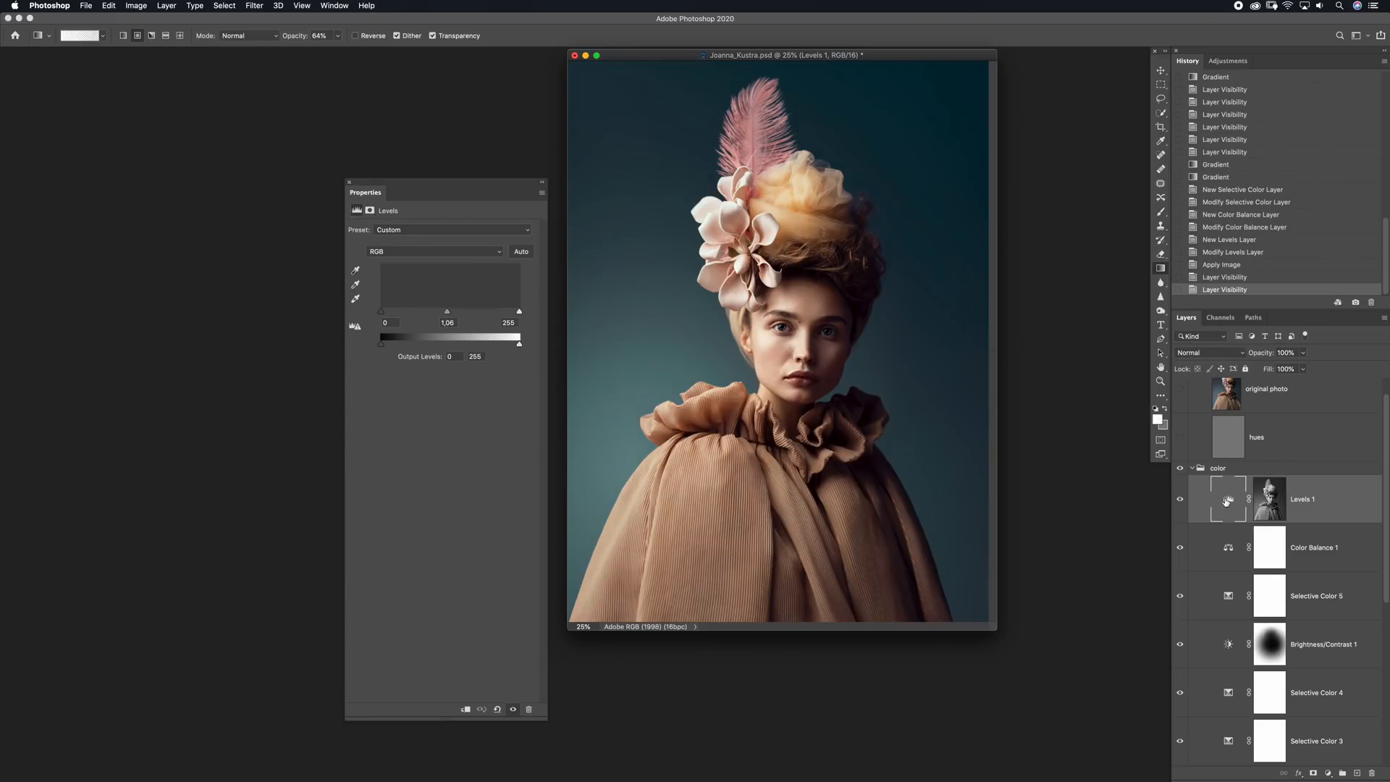
left_click(446, 312)
mouse_move(446, 313)
left_mouse_down()
mouse_move(431, 313)
mouse_move(463, 313)
mouse_move(441, 316)
left_mouse_up()
left_click(349, 182)
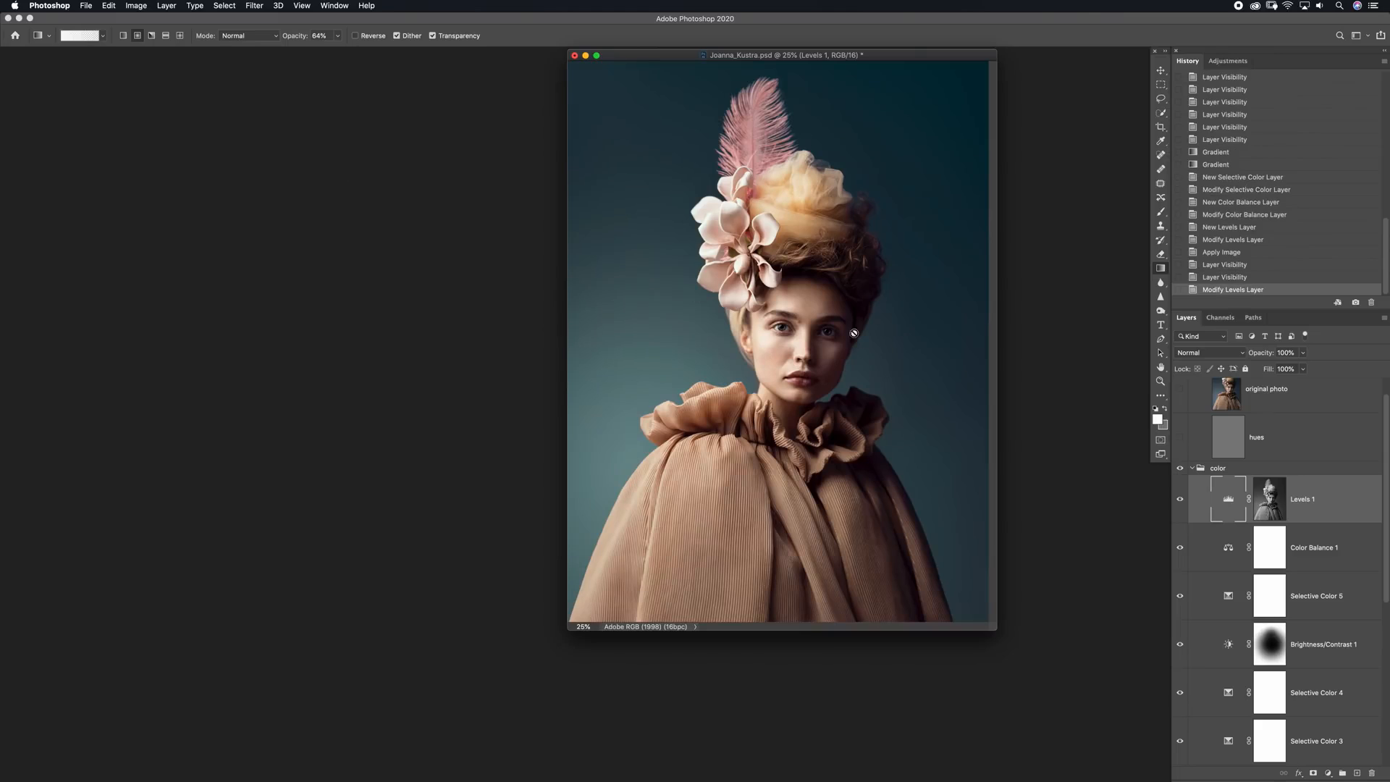
Place the Levels 1 layer in a new group within the color group and hide the group with a black mask
left_click(1342, 773)
left_click_drag(1227, 515, 1223, 482)
left_click(1216, 511)
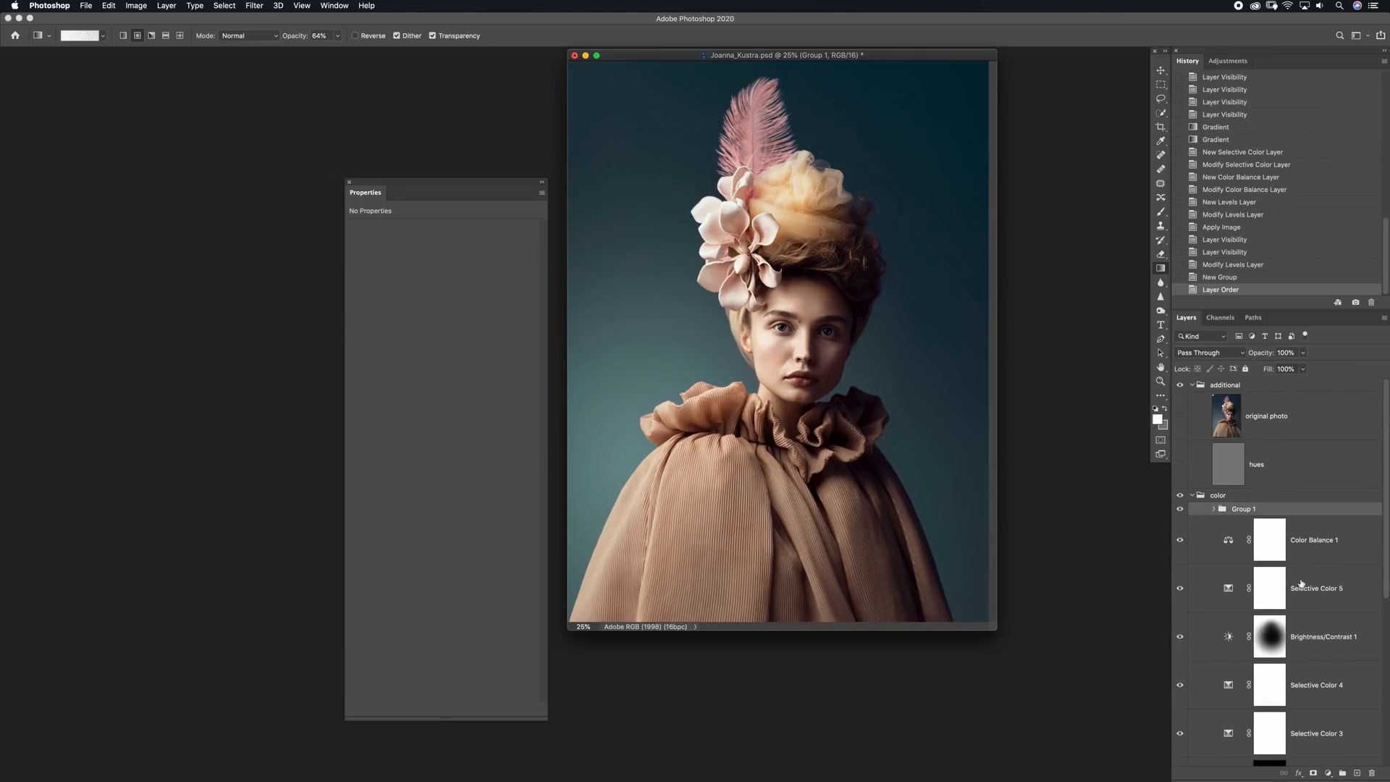
left_click(1313, 773)
key("super+i")
Paint white on the Levels group's mask over the face and hair with a soft brush at 20% opacity
key("b")
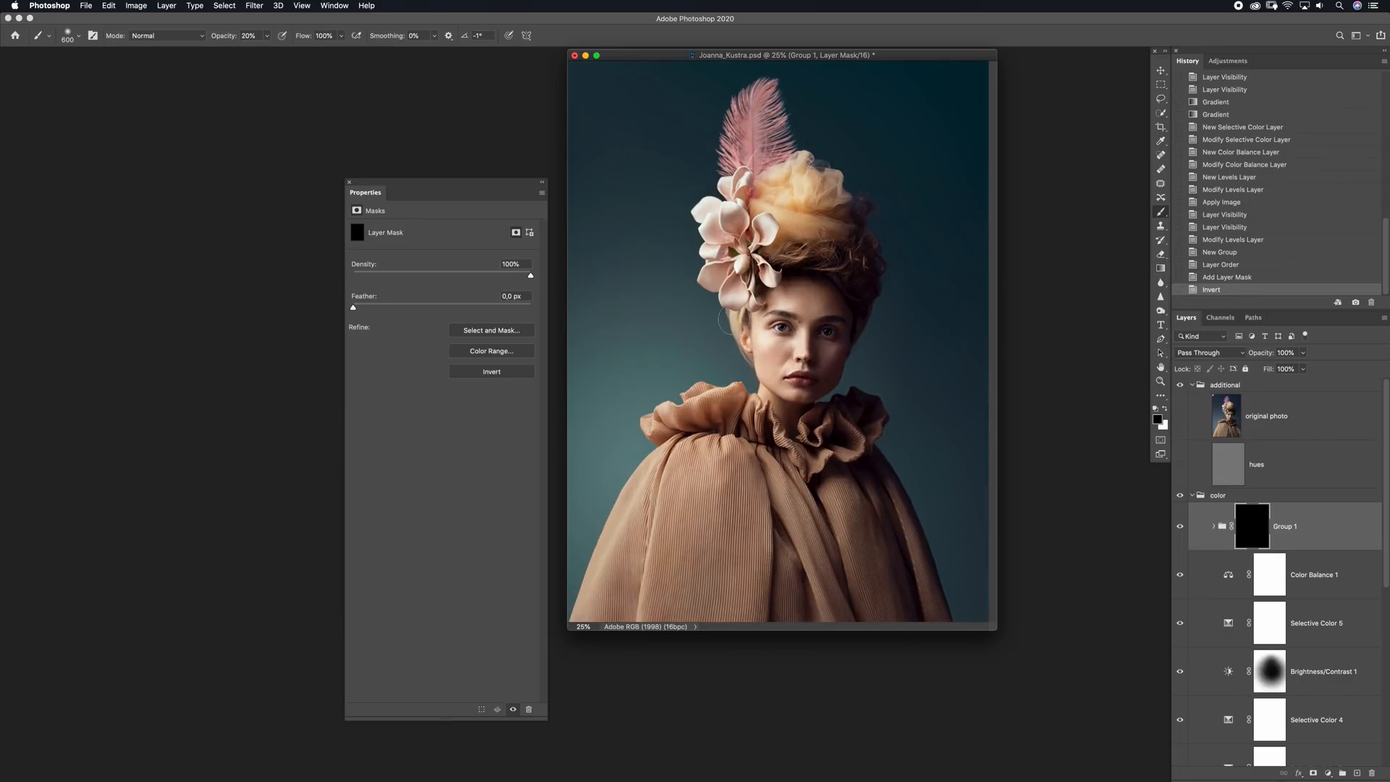
key("x")
left_click(821, 369)
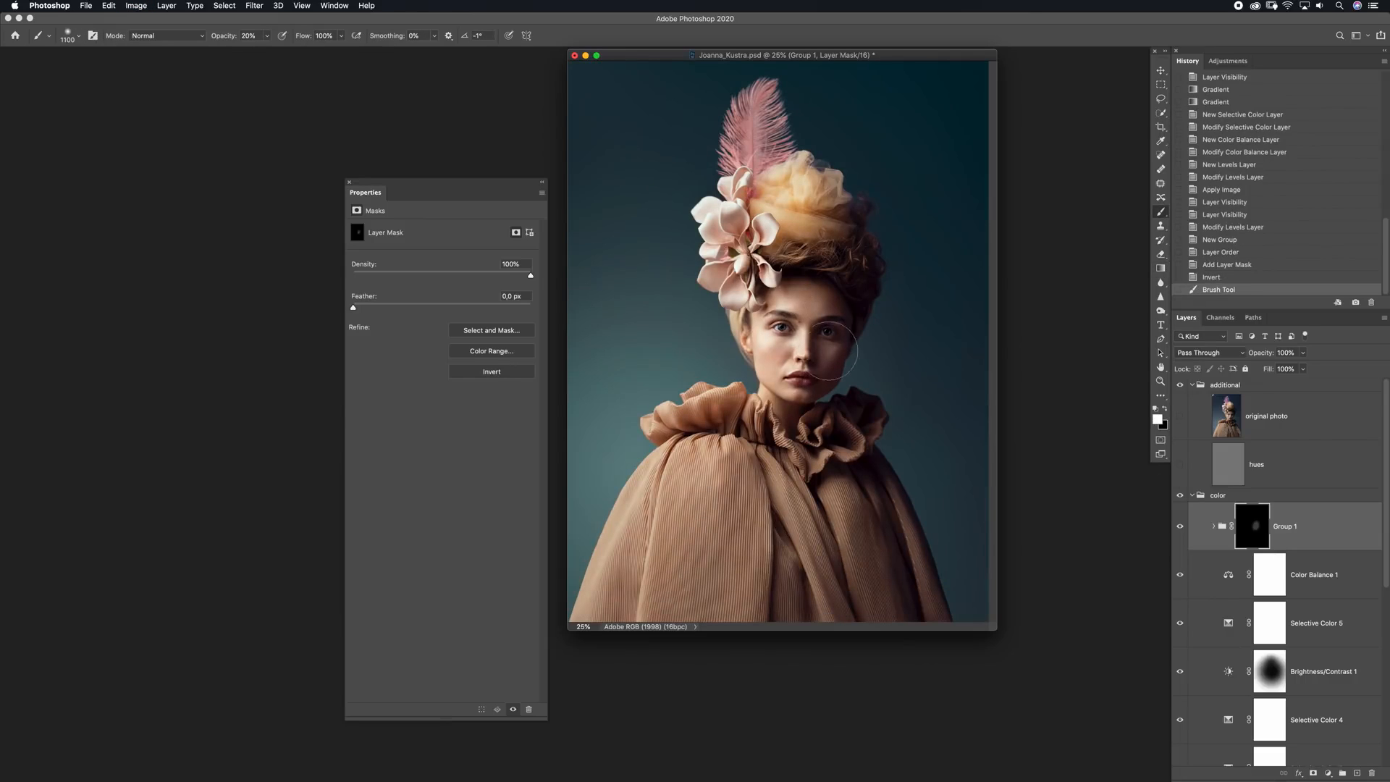
left_click(821, 365)
left_click(821, 362)
left_click(821, 359)
left_click(821, 357)
left_click(822, 355)
key("bracketleft")
key("bracketleft")
key("bracketleft")
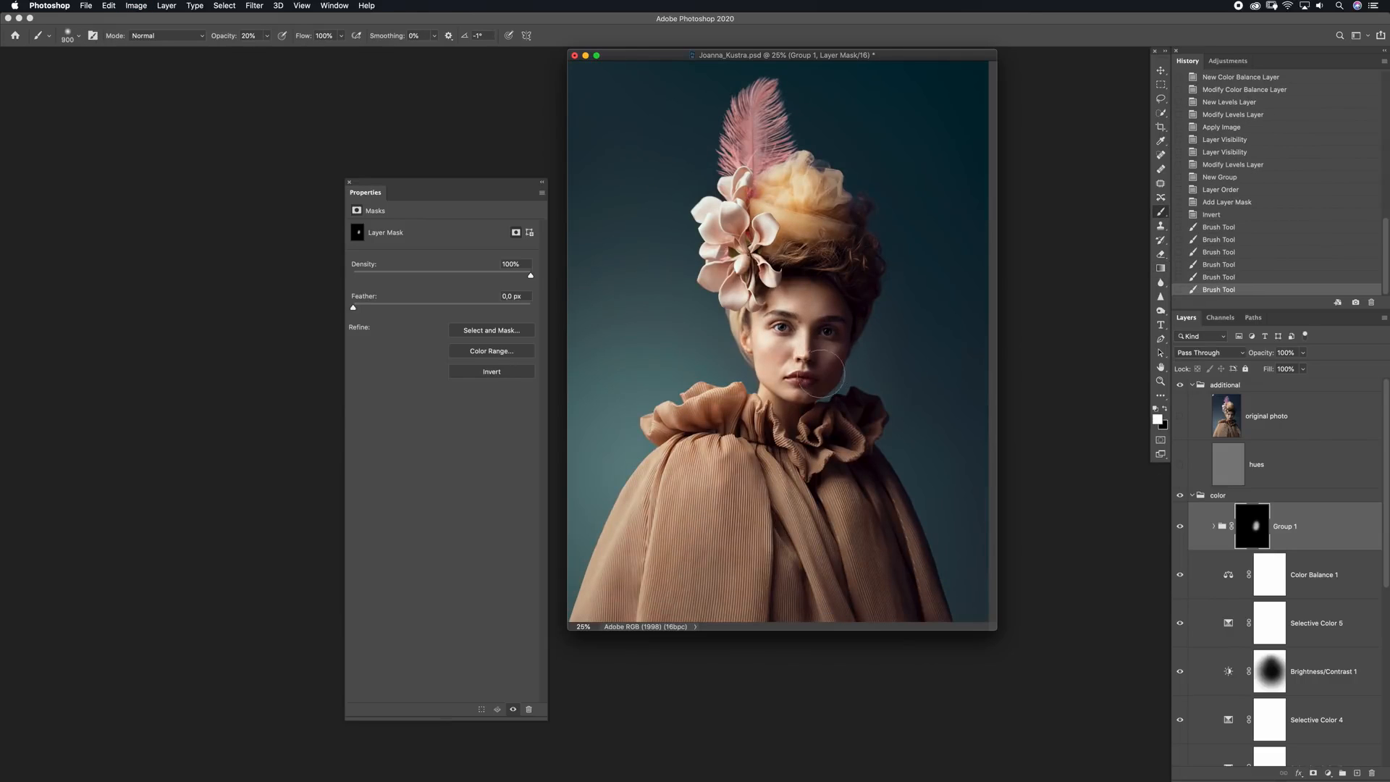
mouse_move(857, 253)
left_mouse_down()
mouse_move(822, 262)
mouse_move(853, 265)
left_mouse_up()
mouse_move(853, 265)
left_mouse_down()
mouse_move(825, 259)
mouse_move(850, 265)
left_mouse_up()
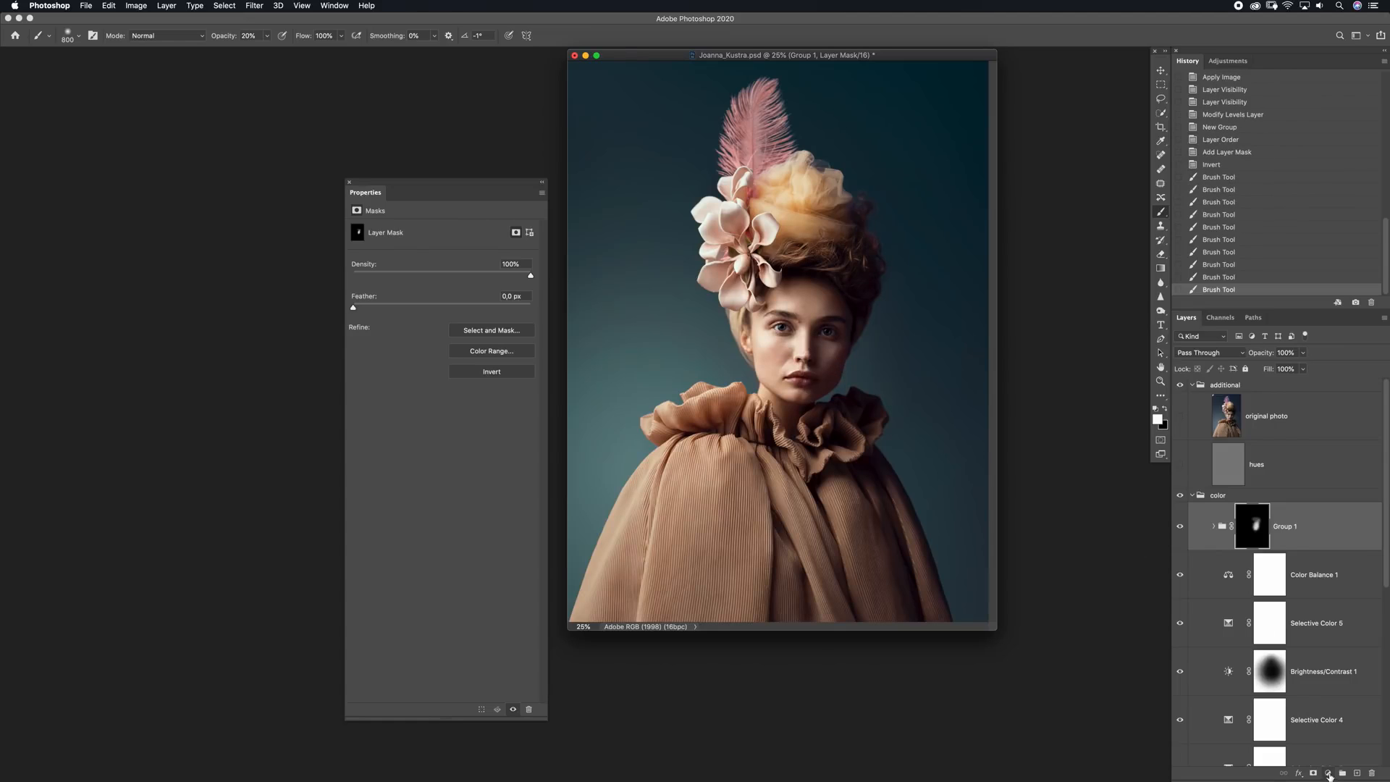
Add a Selective Color layer above the Levels group with Black -3 for the Blacks
left_click(1329, 773)
left_click(1317, 749)
left_click(402, 250)
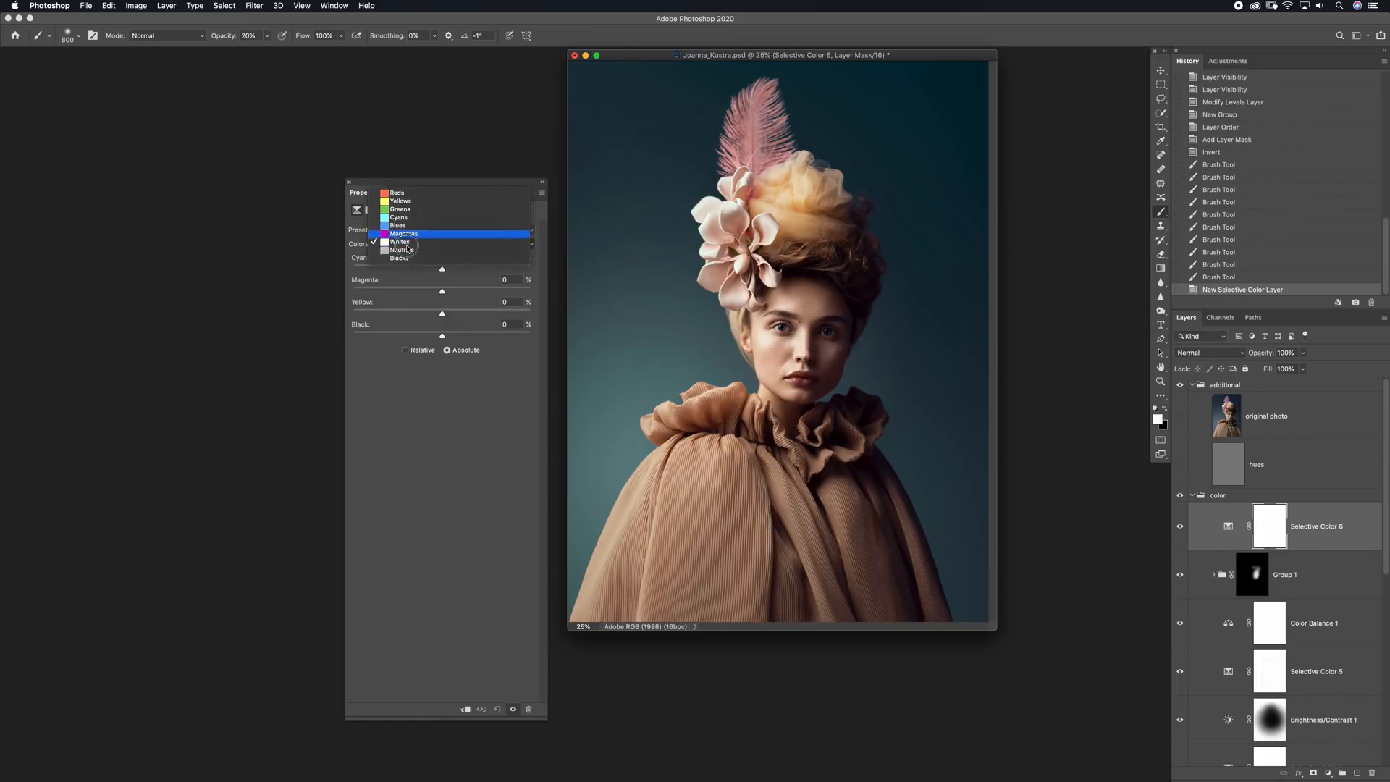
left_click(403, 257)
left_click_drag(442, 337, 439, 339)
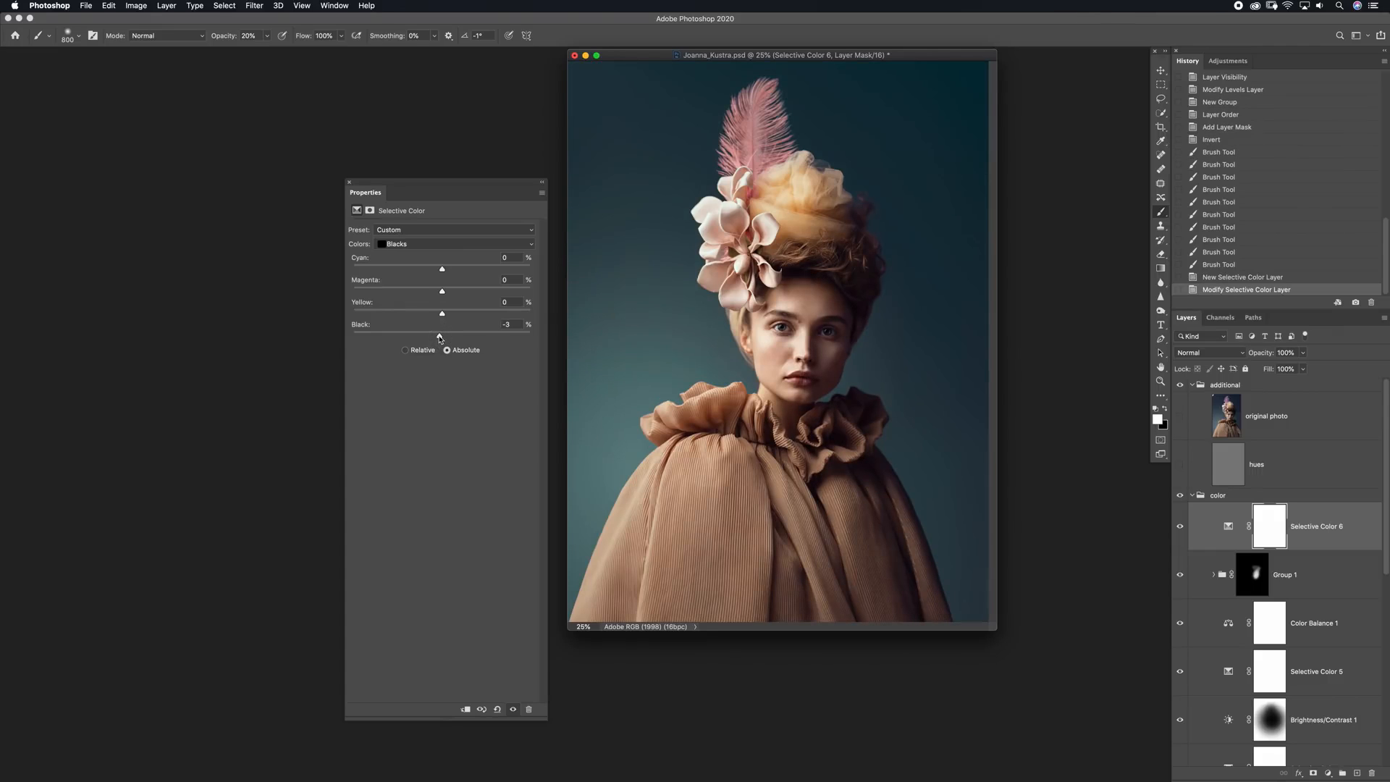
Invert the Selective Color 6 mask and paint white over the model's head and cape at 87% opacity
left_click(1274, 528)
key("super+i")
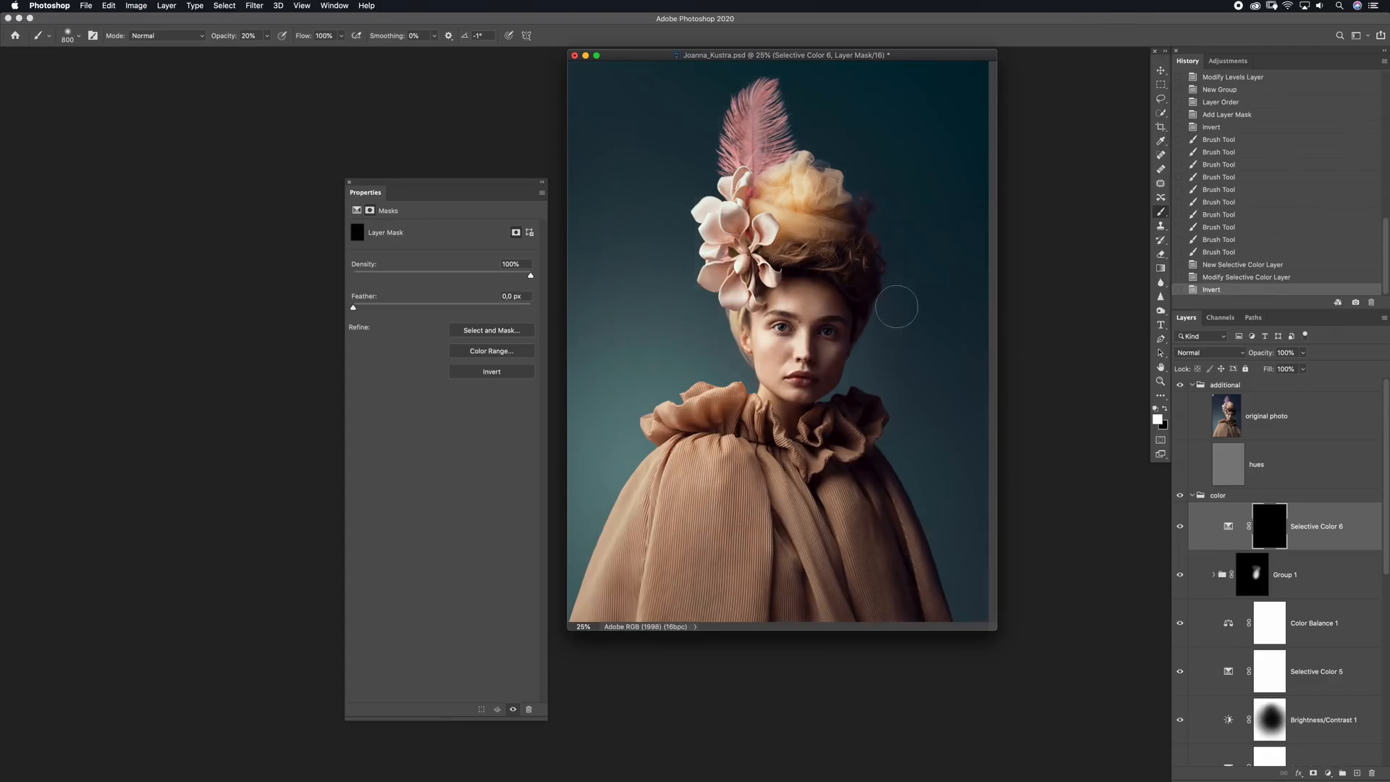
key("bracketright")
key("bracketright")
key("bracketright")
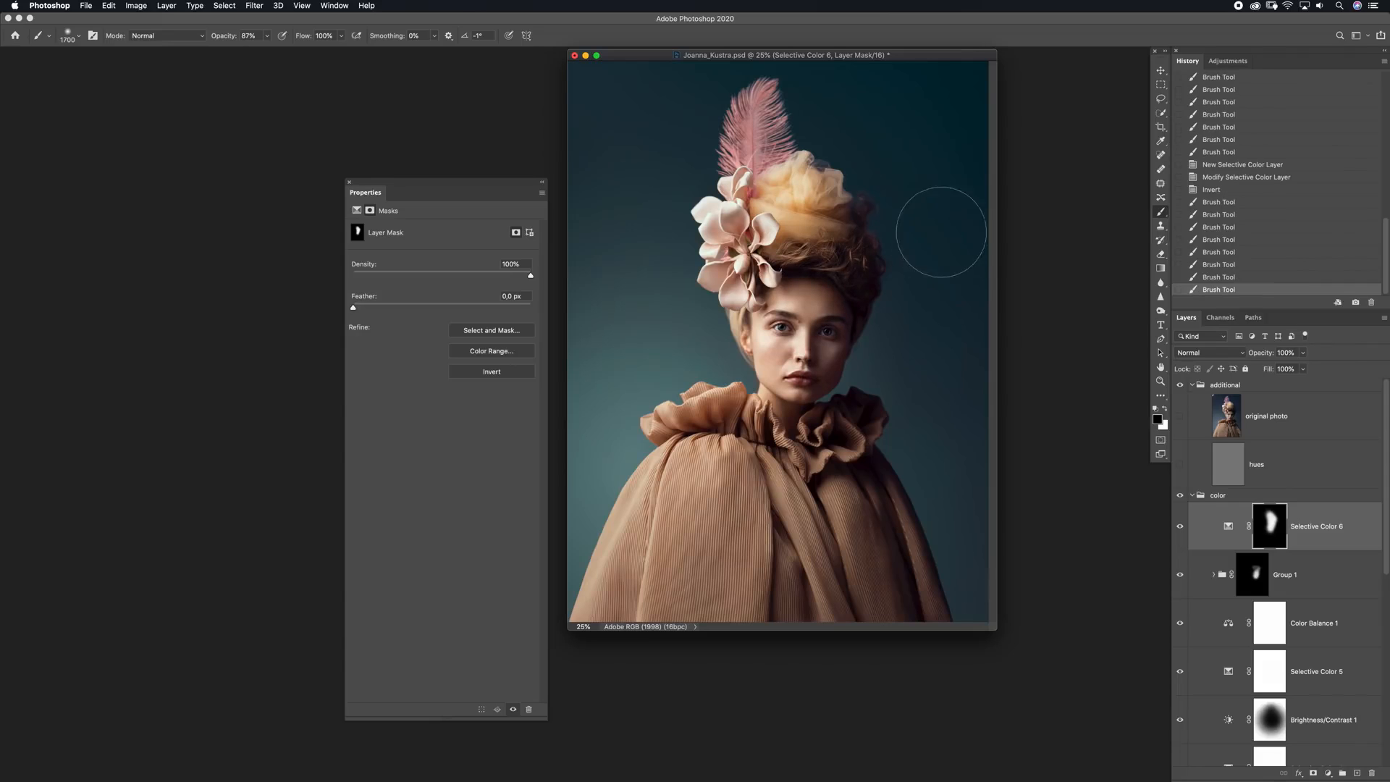
key("x")
left_click_drag(807, 467, 859, 569)
mouse_move(732, 561)
left_mouse_down()
mouse_move(804, 269)
mouse_move(764, 174)
left_mouse_up()
left_click_drag(793, 271, 828, 288)
Paint black on the Selective Color 6 mask along the background on both sides of the model
key("x")
left_click(693, 334)
left_click(688, 362)
left_click(919, 376)
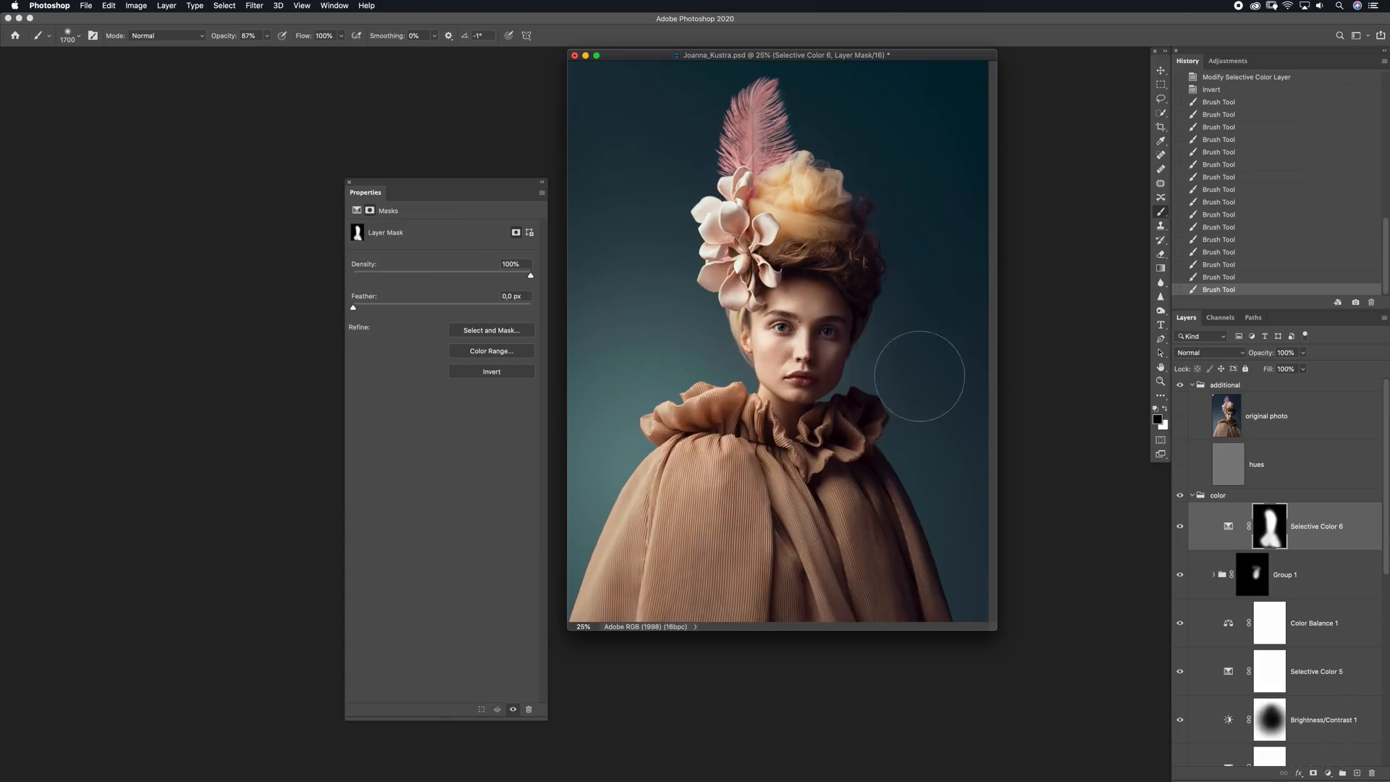
left_click_drag(919, 375, 919, 349)
left_click_drag(938, 265, 904, 276)
Compare the portrait with and without Selective Color 6, and reduce that layer's opacity to 76%
left_click(1181, 528)
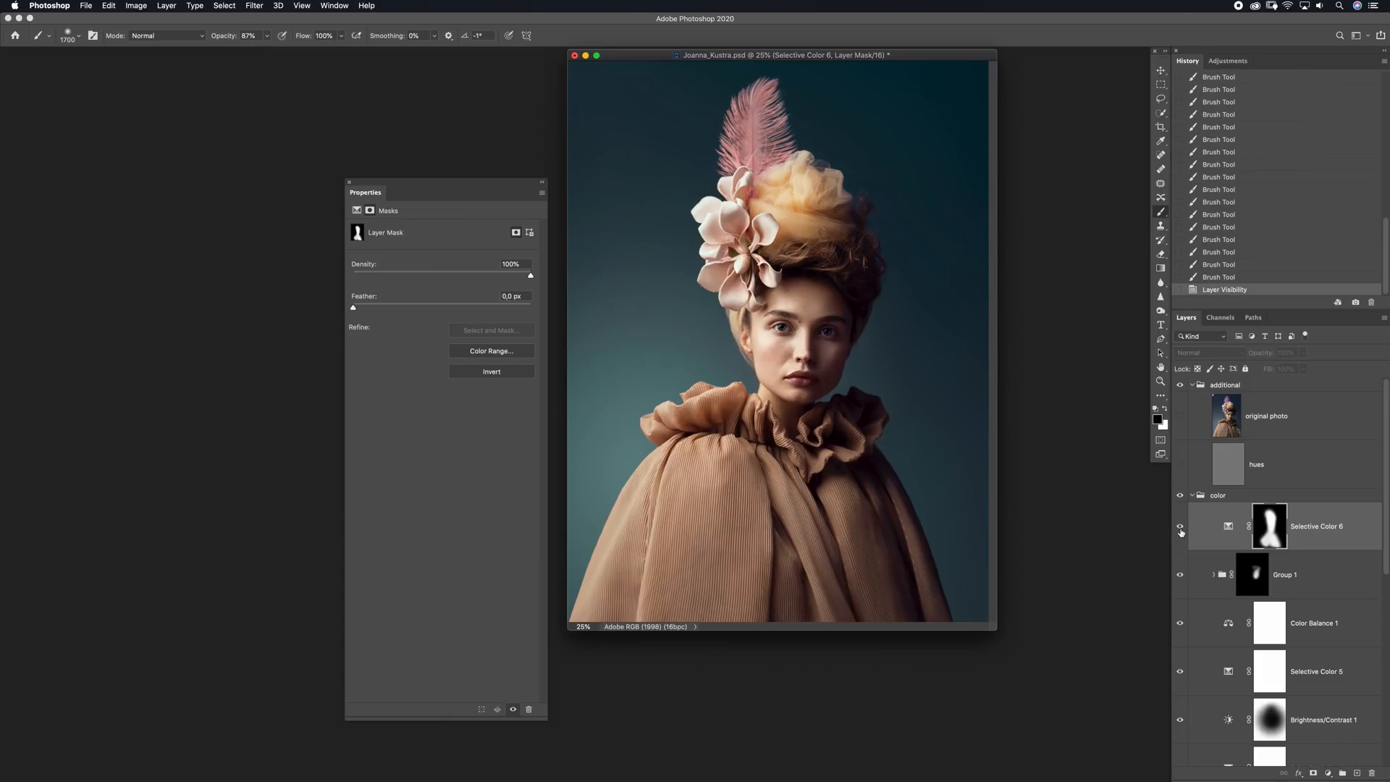
left_click(1181, 528)
left_click_drag(1259, 353, 1251, 355)
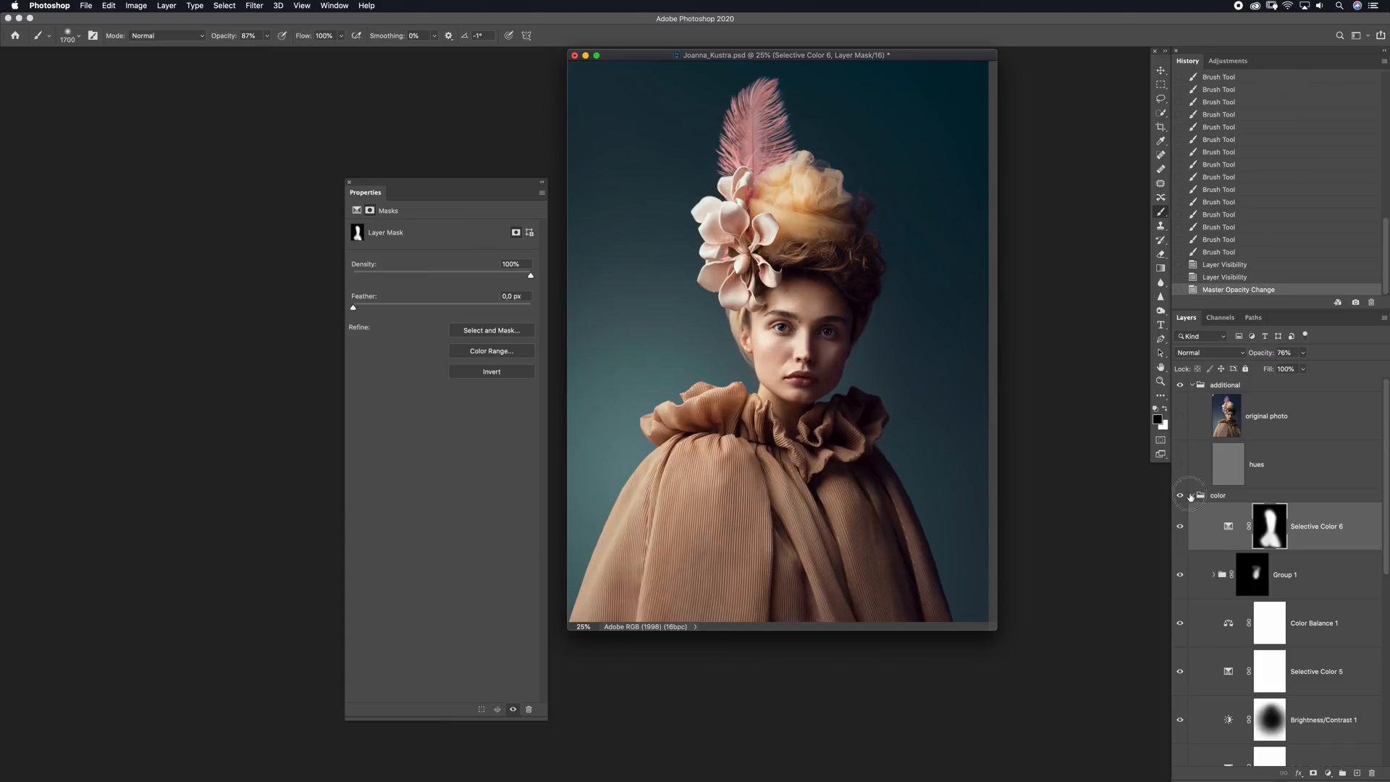
Collapse the color group and compare the portrait before and after the whole colour grade
left_click(1192, 496)
left_click(1179, 495)
left_click(1180, 496)
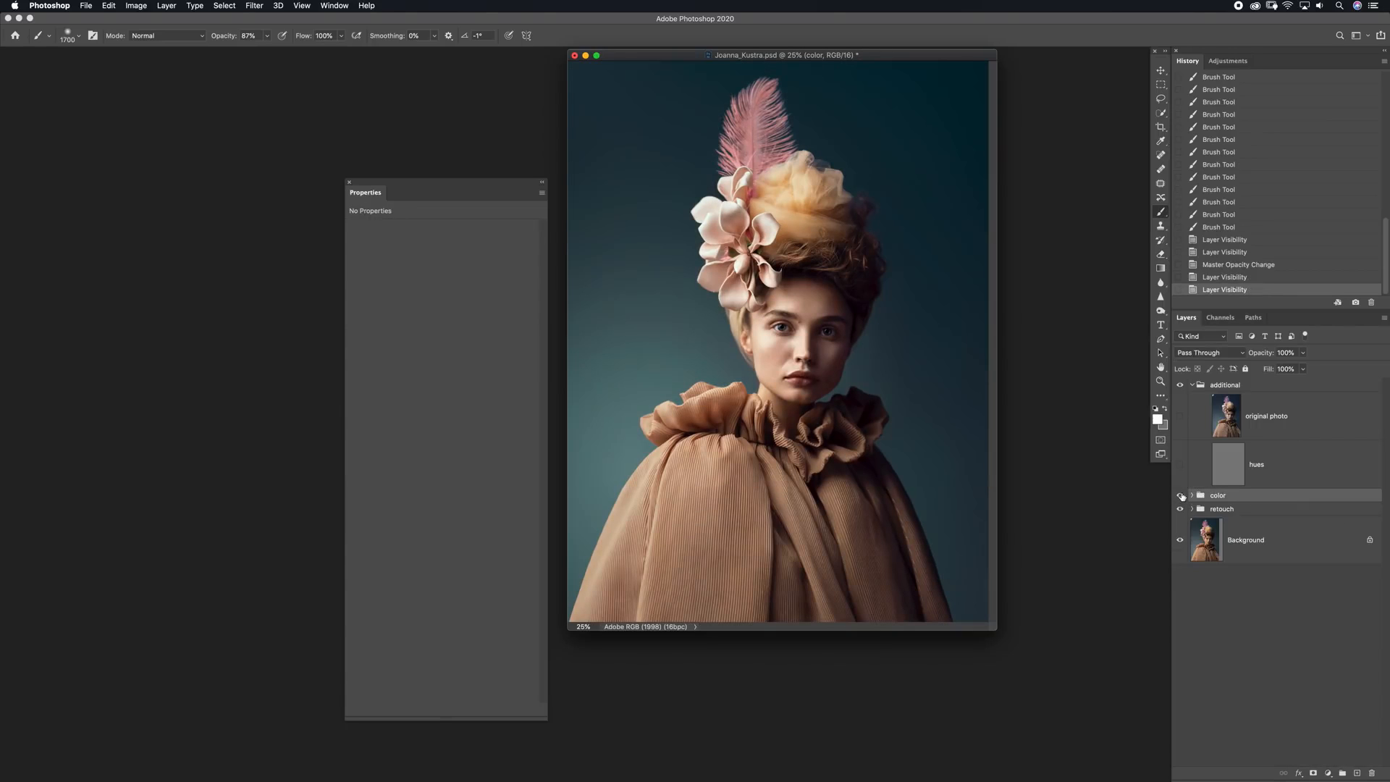
left_click(1179, 496)
left_click(1179, 496)
left_click(1180, 496)
left_click(1180, 496)
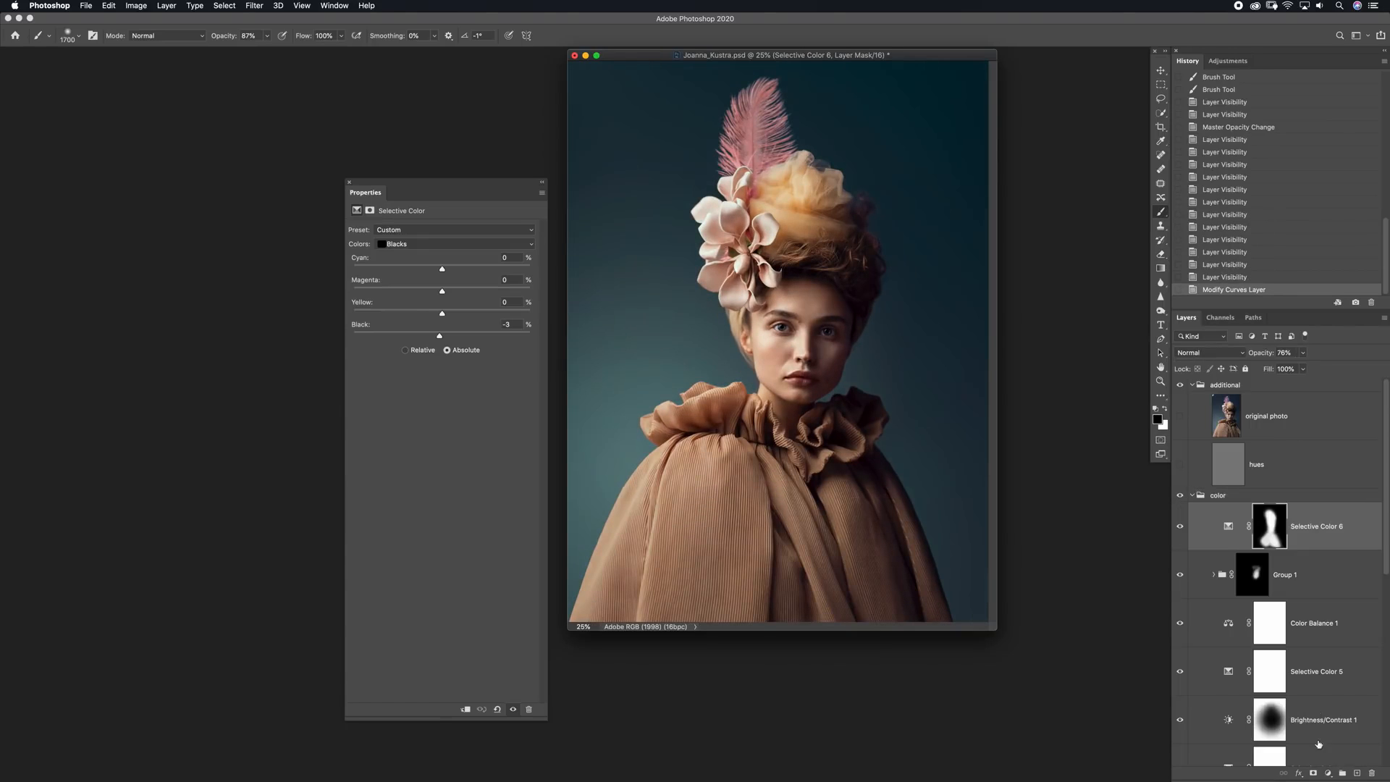
Add a Selective Color layer above Selective Color 6 with Reds at Cyan -6, Magenta +19, Yellow +11 and Black +20
left_click(1328, 773)
left_click(1334, 752)
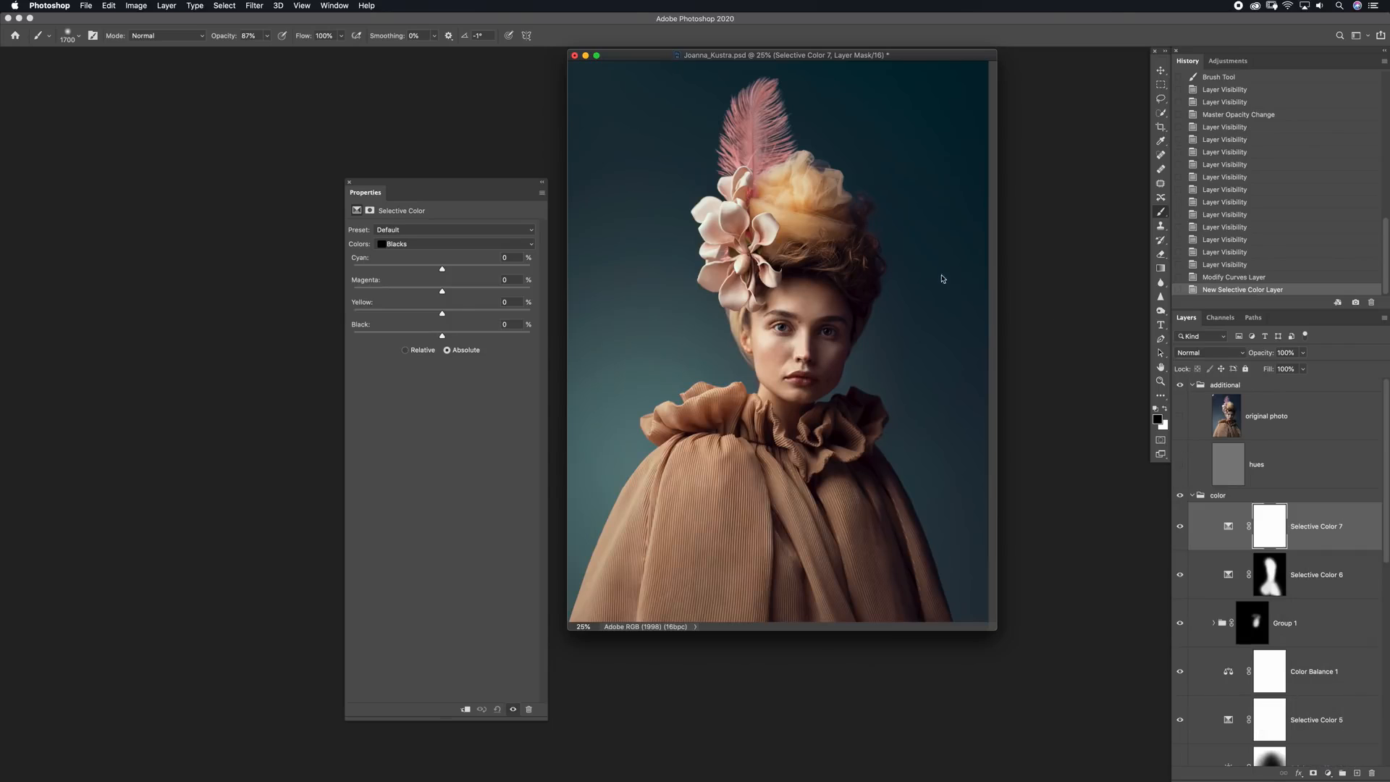
left_click(478, 245)
left_click(428, 185)
left_click_drag(443, 313, 444, 313)
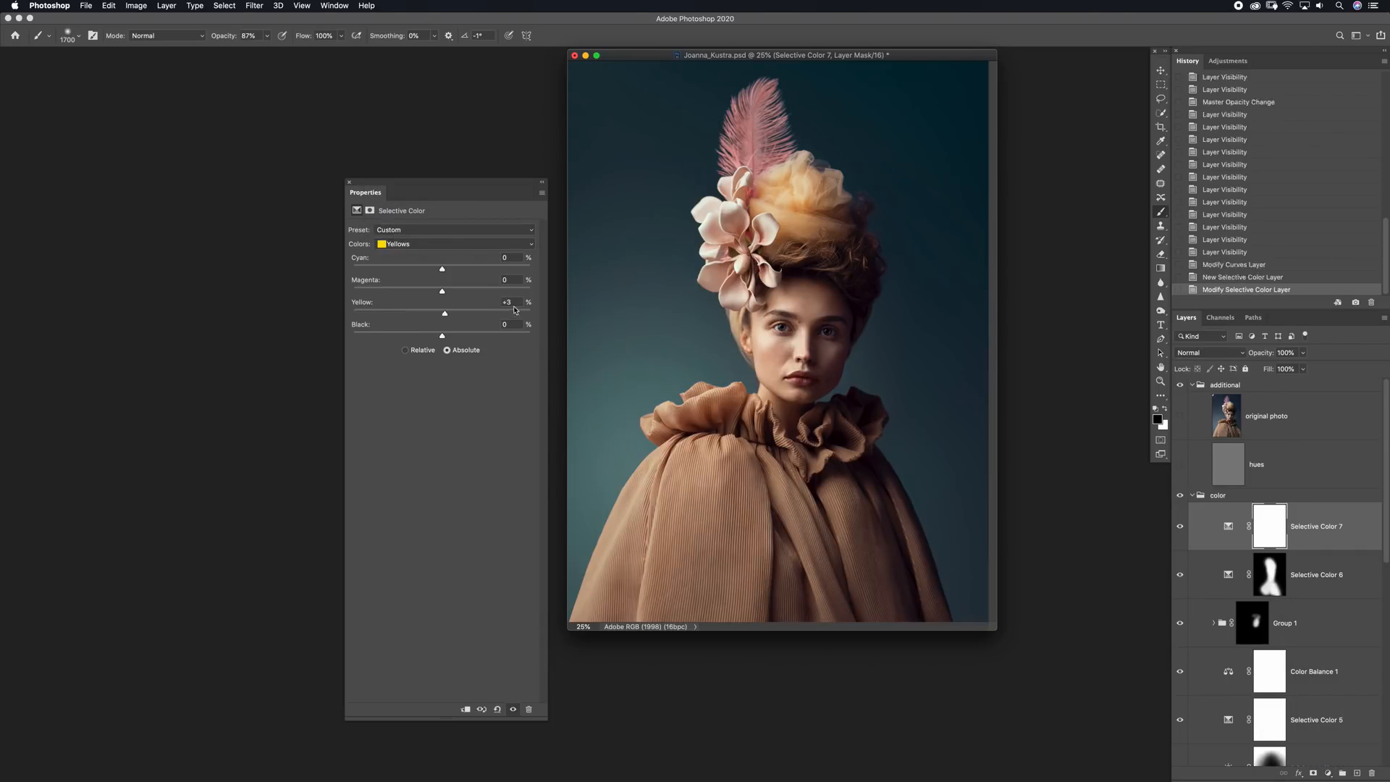
type("0")
left_click(416, 244)
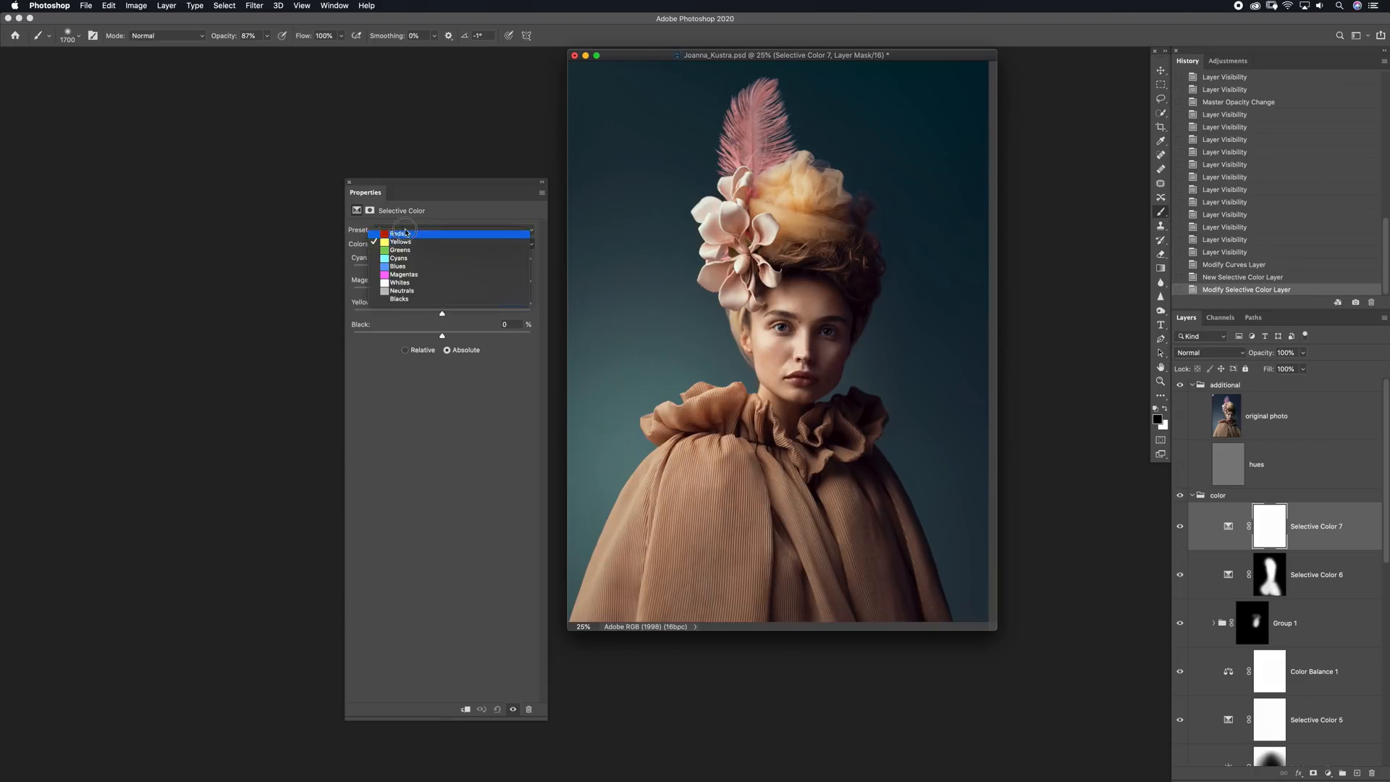
left_click(405, 230)
left_click_drag(394, 320, 450, 334)
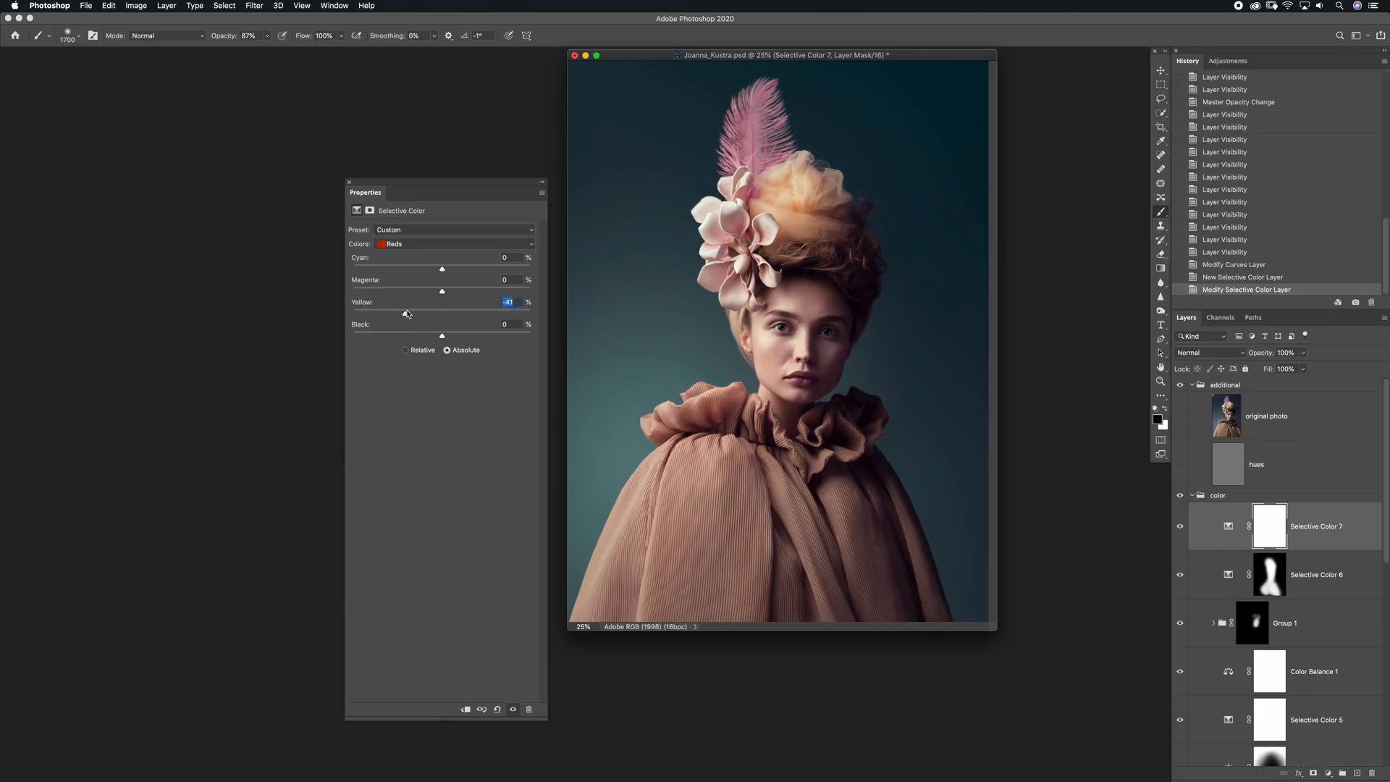
type("0")
left_click_drag(448, 336, 387, 336)
mouse_move(463, 336)
left_mouse_down()
mouse_move(425, 291)
mouse_move(459, 291)
mouse_move(427, 269)
mouse_move(440, 269)
mouse_move(432, 315)
mouse_move(470, 319)
mouse_move(450, 314)
left_mouse_up()
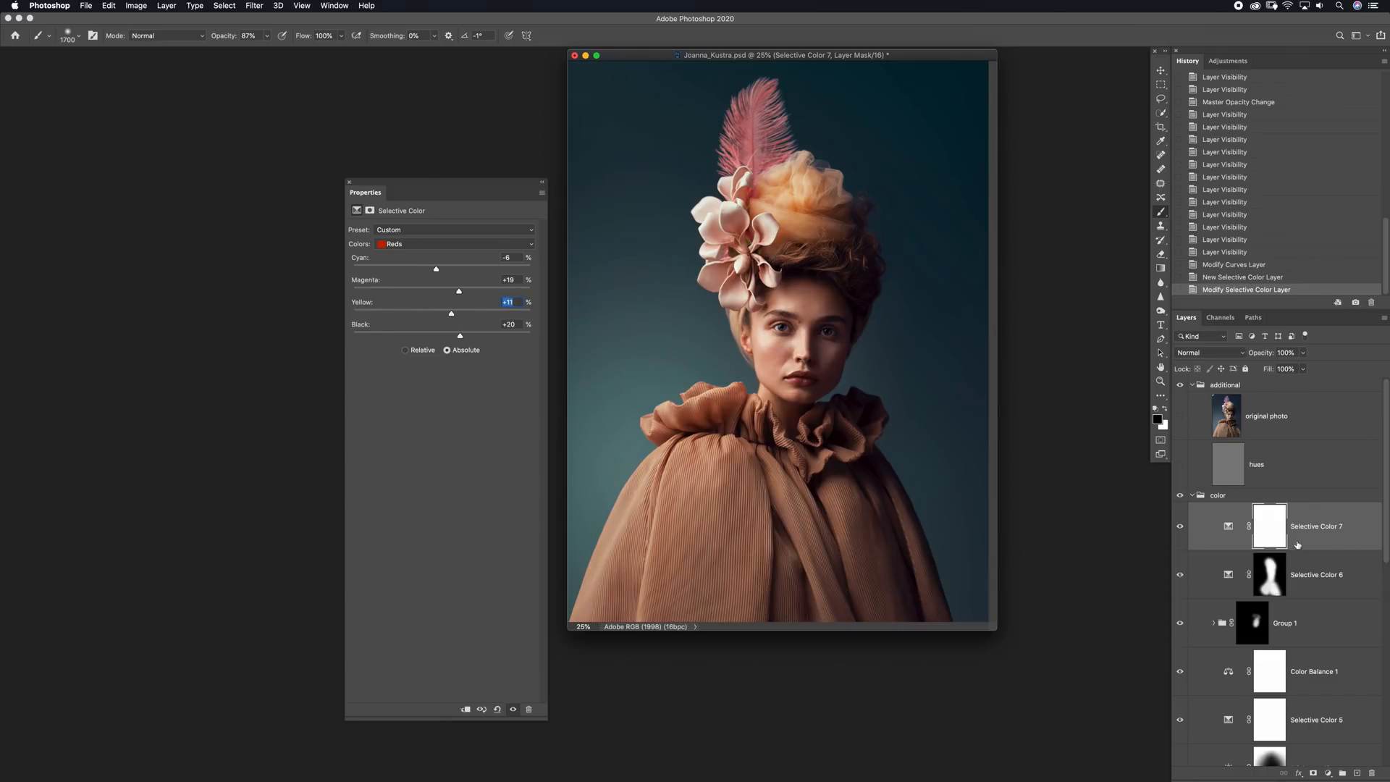
Invert the Selective Color 7 mask and paint white over the blonde upper hair with a large soft brush
left_click(1271, 527)
key("super+i")
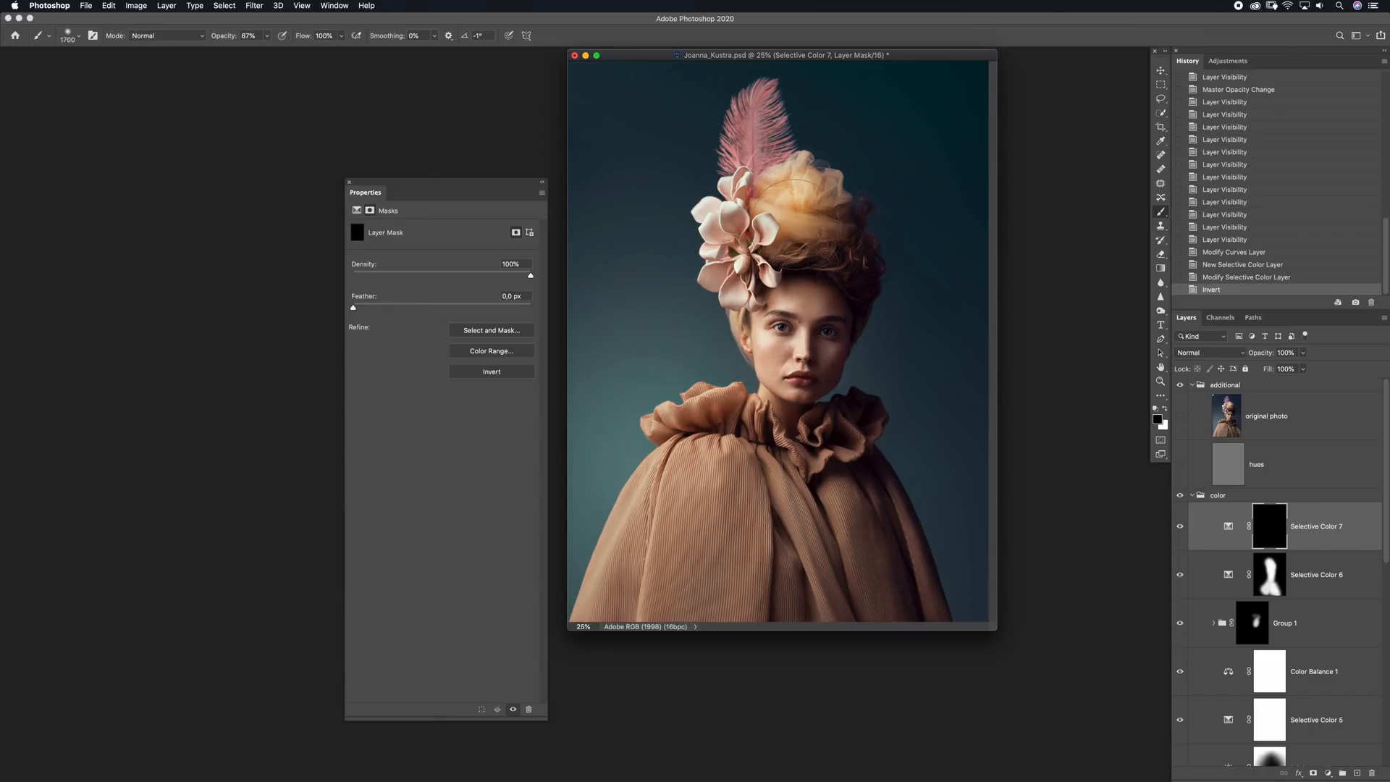
key("x")
key("bracketleft")
left_click(792, 191)
left_click(804, 170)
left_click(807, 207)
left_click(802, 208)
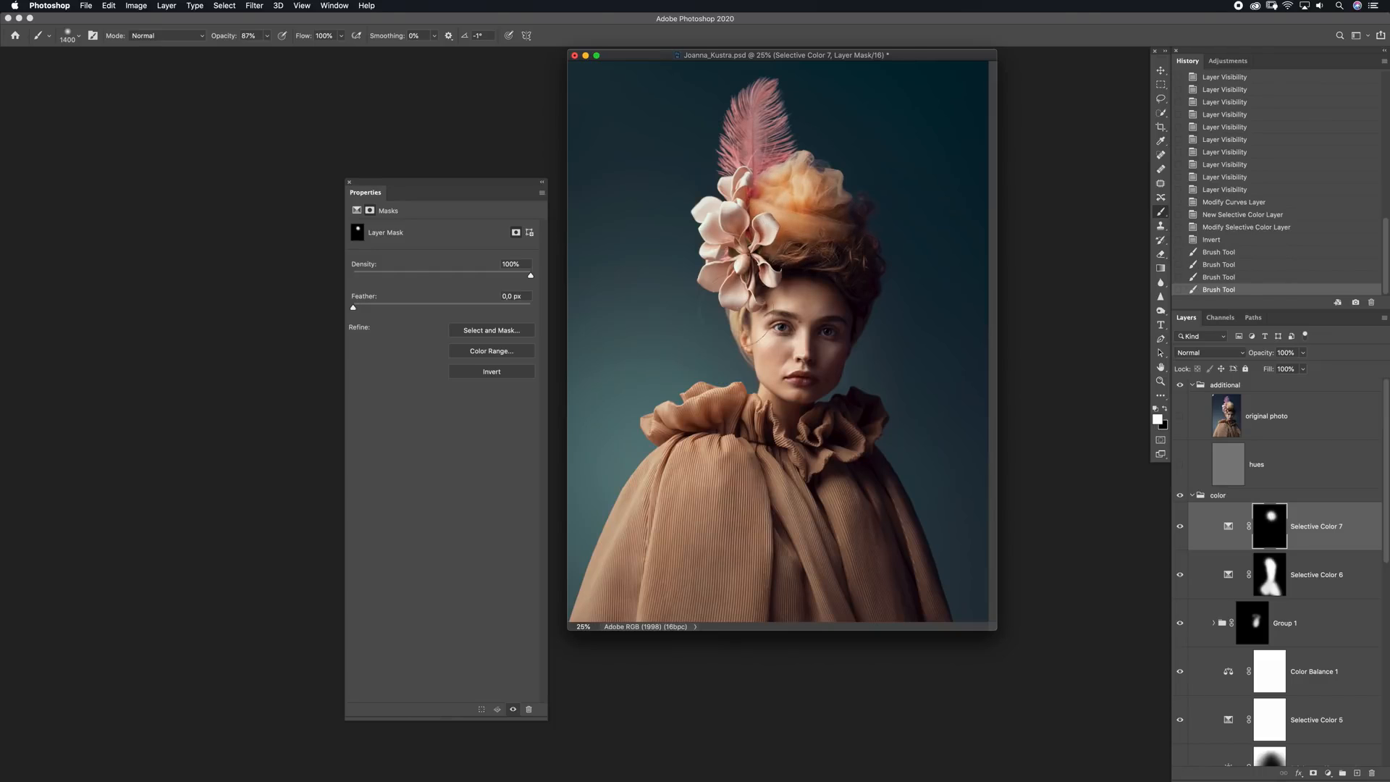
Extend the white area of the Selective Color 7 mask over the ear and lower hair with a smaller brush
key("bracketleft")
key("bracketleft")
key("bracketleft")
key("bracketleft")
key("bracketleft")
left_click(746, 338)
left_click(741, 324)
key("bracketright")
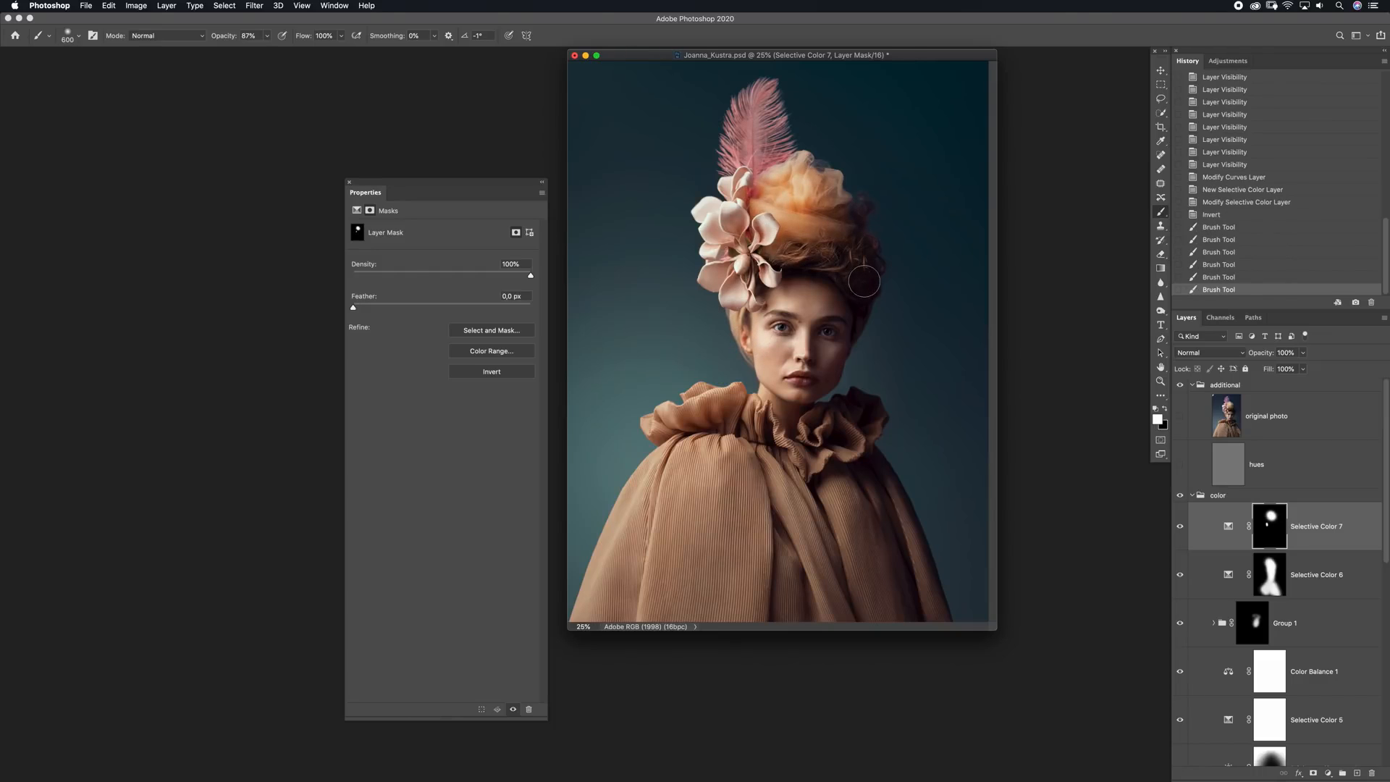
left_click(797, 255)
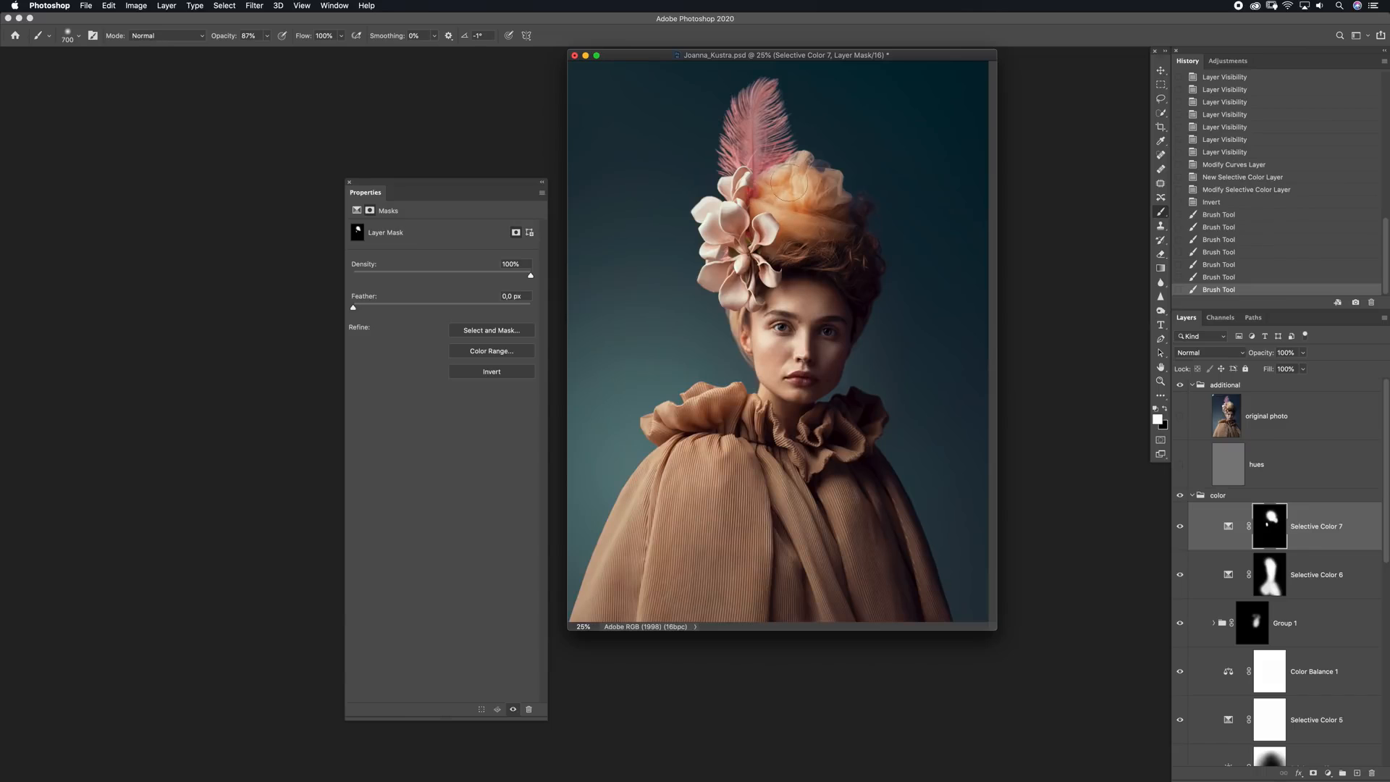
left_click(858, 241)
Refine the Reds of Selective Color 7 and set its Yellows to Cyan +16, Magenta +12, Yellow +13 and Black +8
left_click(1223, 522)
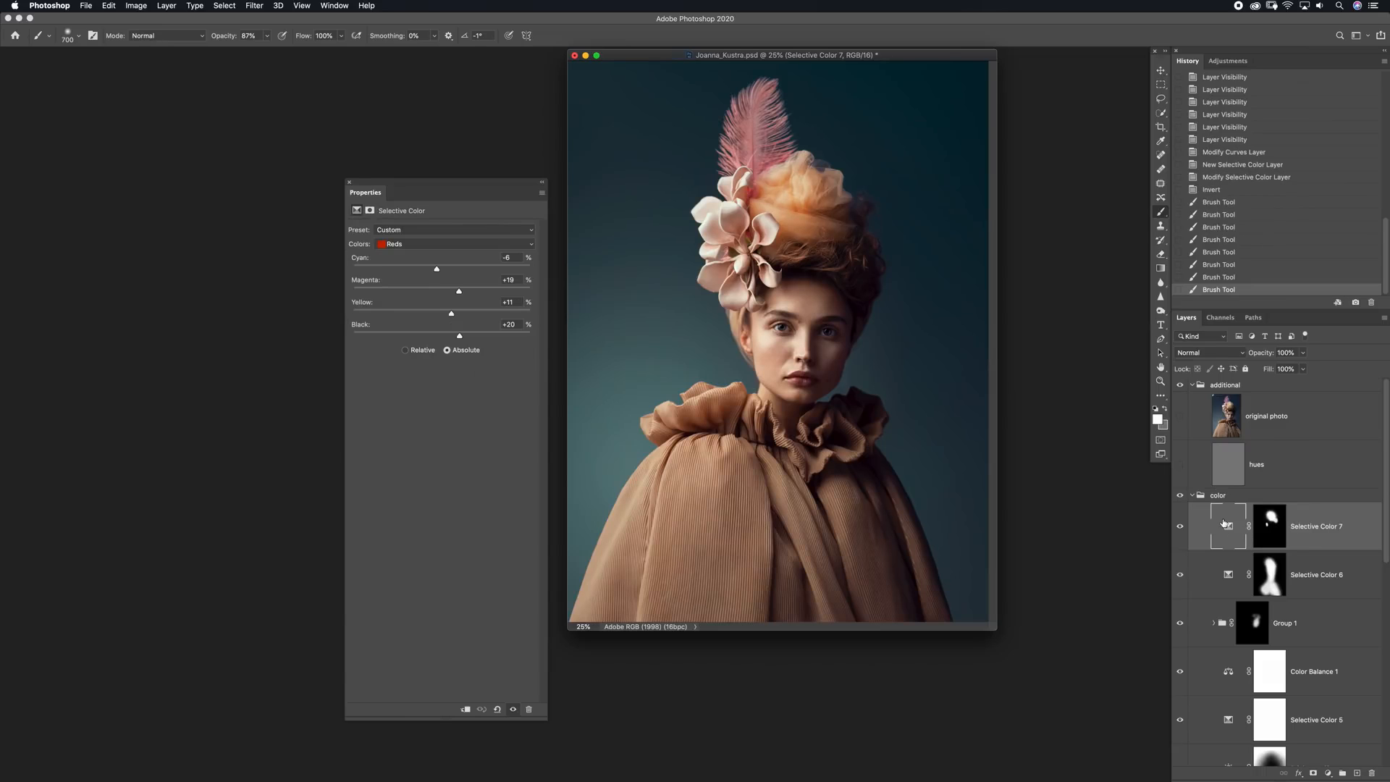
mouse_move(438, 271)
left_mouse_down()
mouse_move(405, 294)
mouse_move(457, 296)
mouse_move(430, 317)
mouse_move(463, 315)
mouse_move(447, 294)
mouse_move(452, 338)
mouse_move(429, 272)
mouse_move(453, 292)
left_mouse_up()
left_click(442, 244)
left_click(437, 254)
Clip a Hue/Saturation layer with Saturation -13 to Selective Color 7 and compare the hair with and without the effect
left_click(1327, 773)
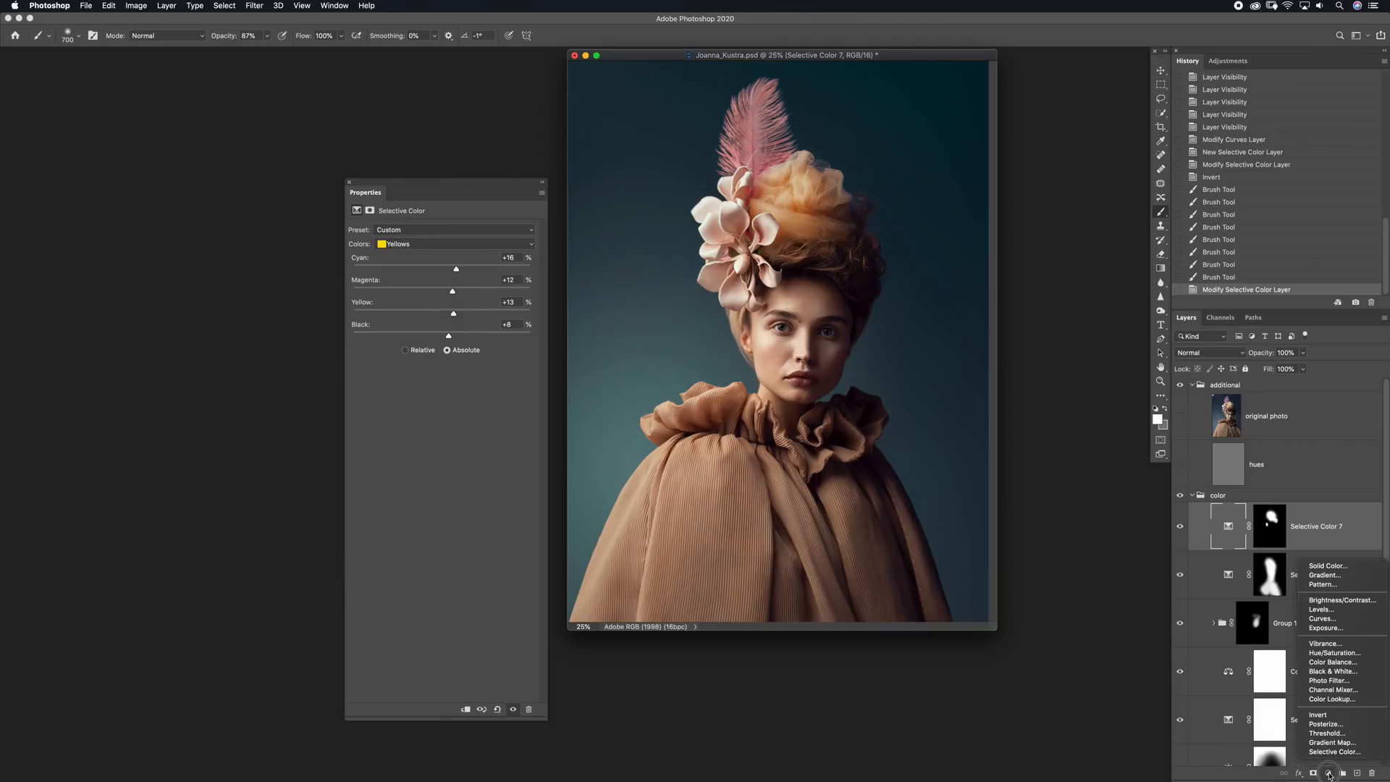
left_click(1324, 655)
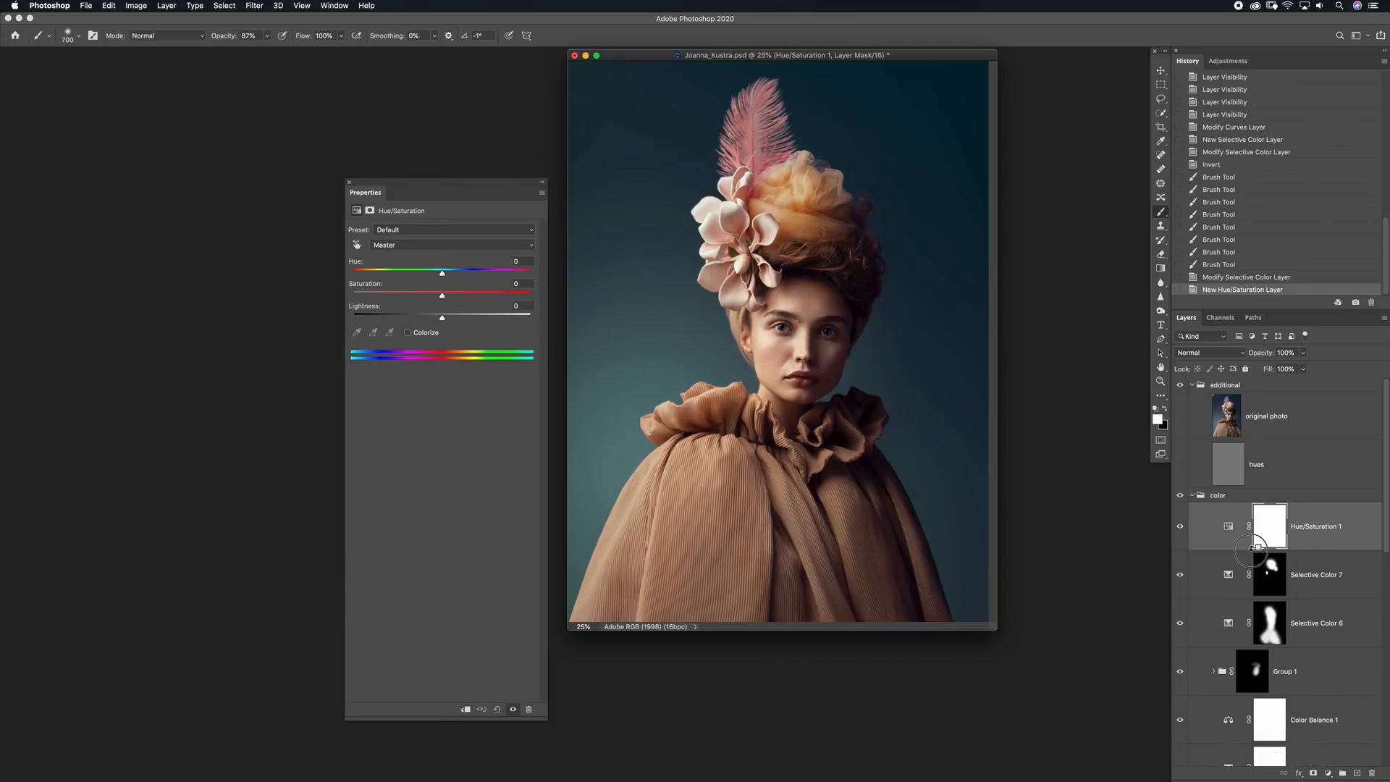
left_click(1252, 551, "alt")
left_click_drag(438, 297, 430, 296)
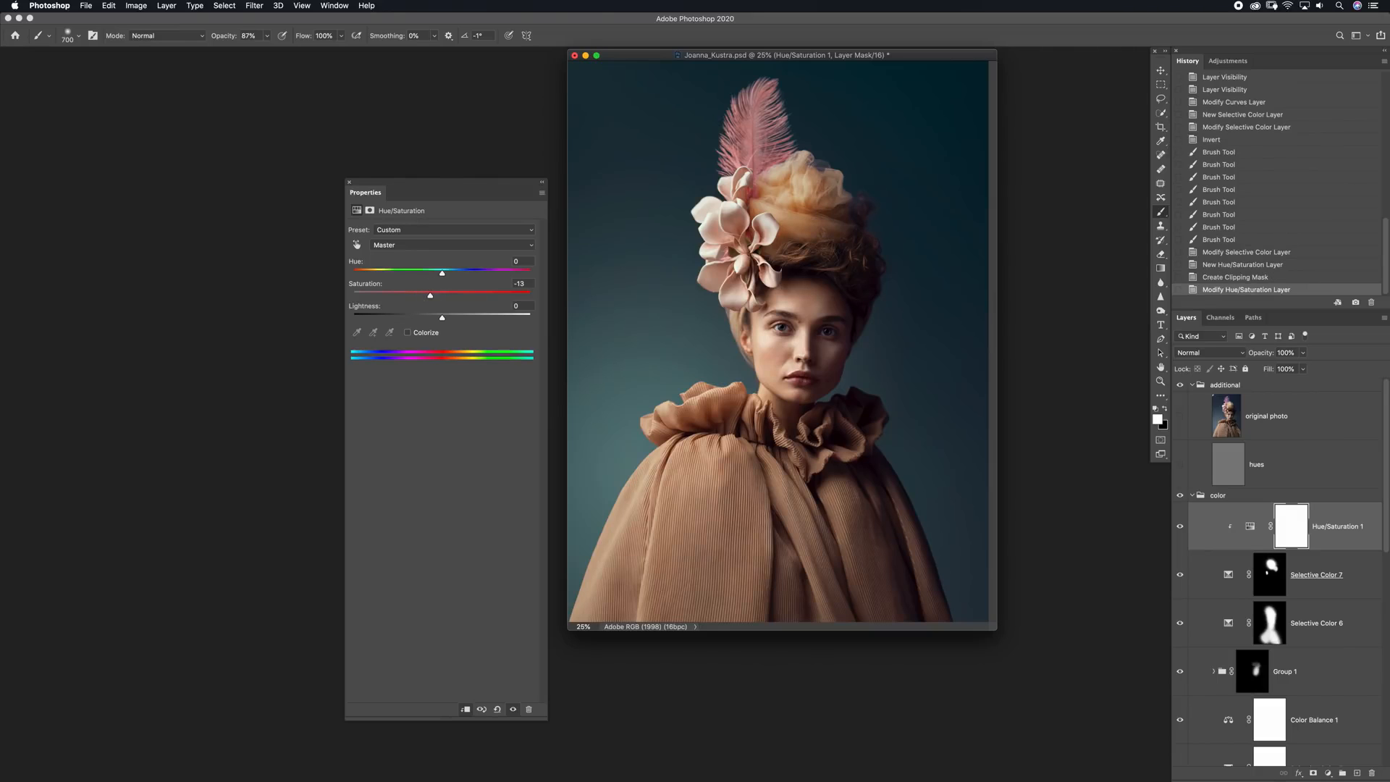
left_click(1179, 573)
left_click(1180, 573)
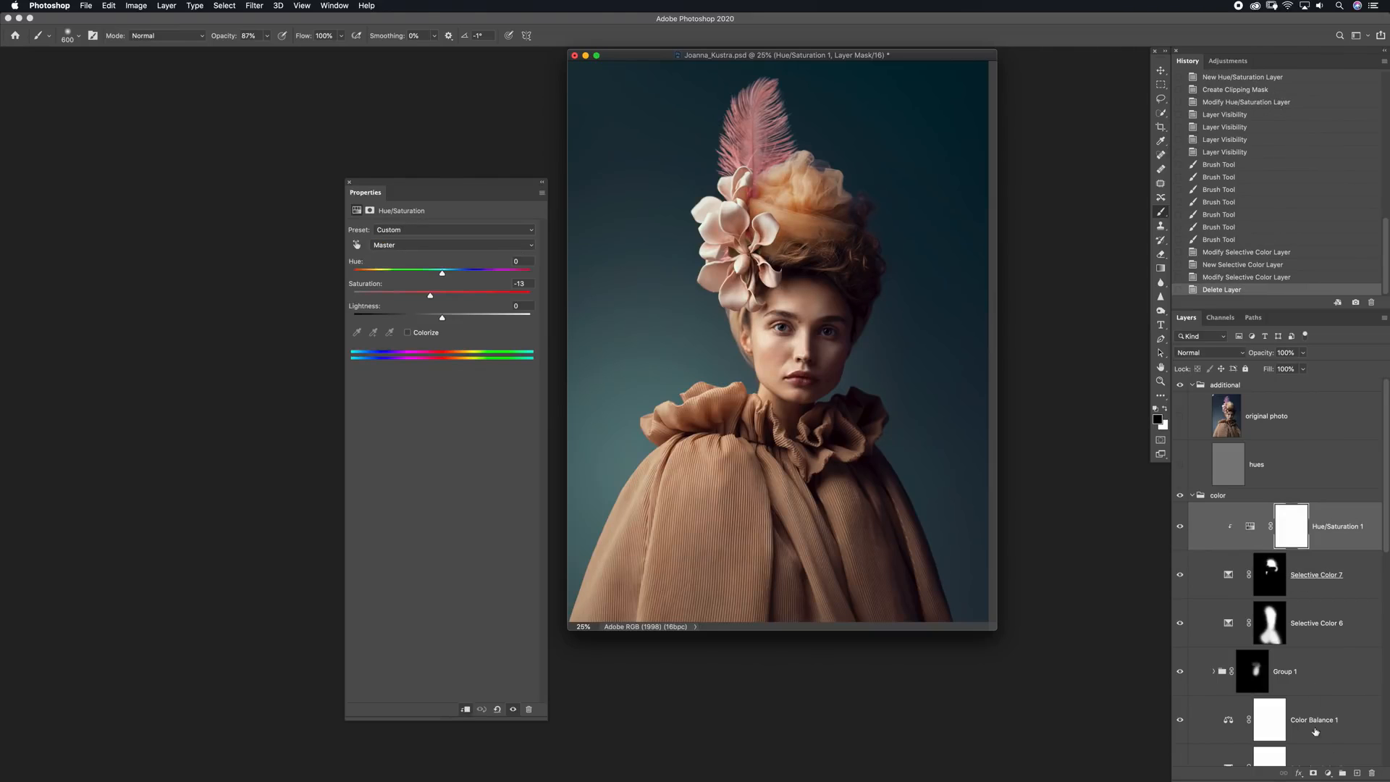
Add a Selective Color layer in the color group and set its Reds to Cyan -13, Magenta -5 and Yellow +13
left_click(1328, 772)
left_click(1331, 755)
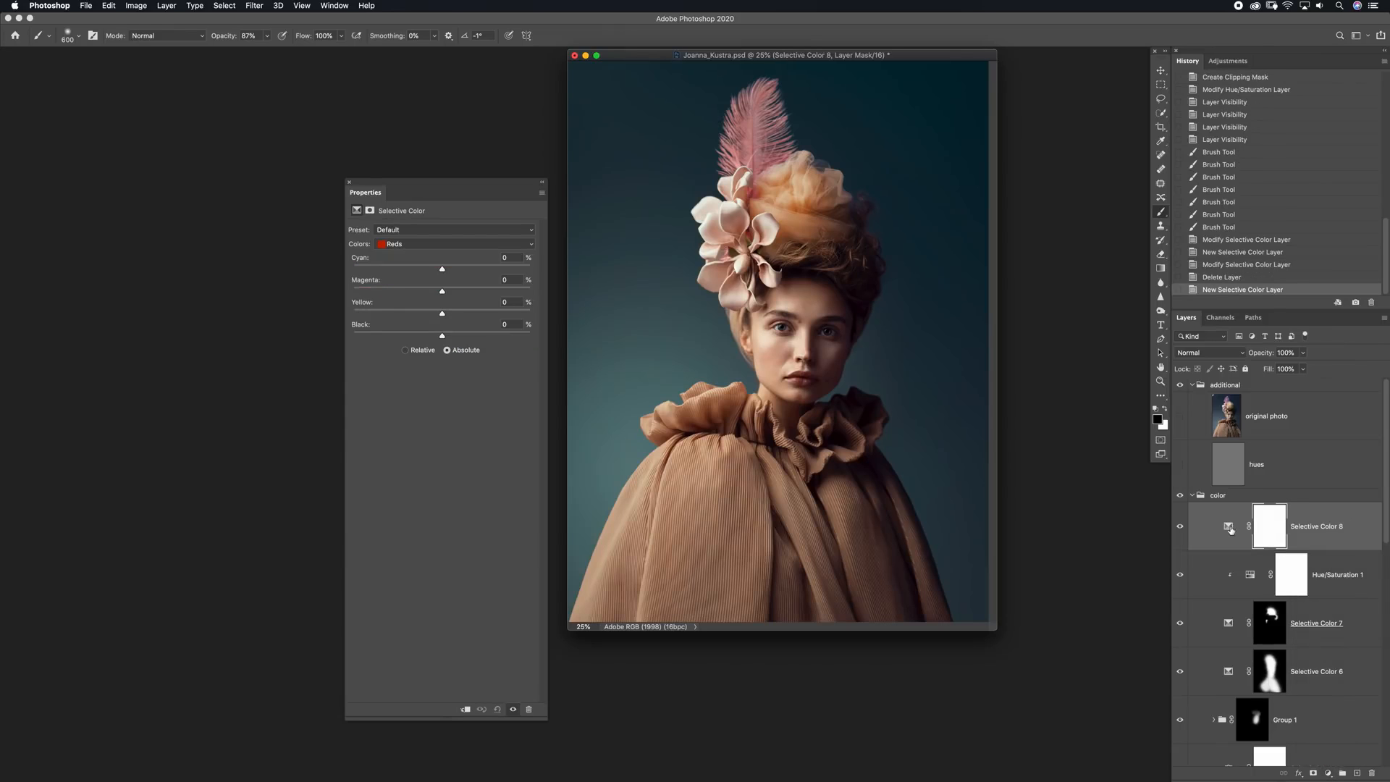
left_click_drag(444, 269, 447, 314)
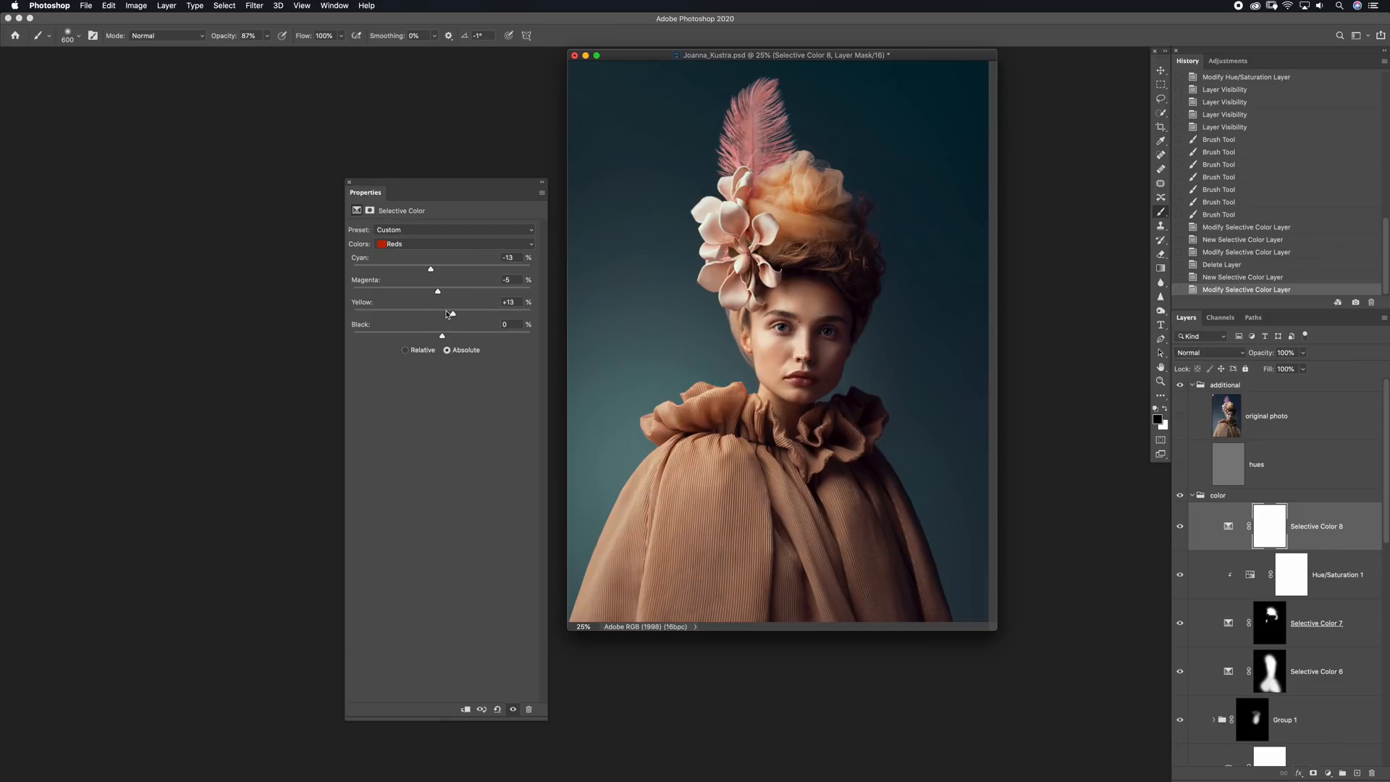
Invert the Selective Color 8 mask and paint white over the darker hair above the forehead with a large soft brush
left_click(1268, 526)
key("super+i")
key("bracketright")
key("x")
key("bracketleft")
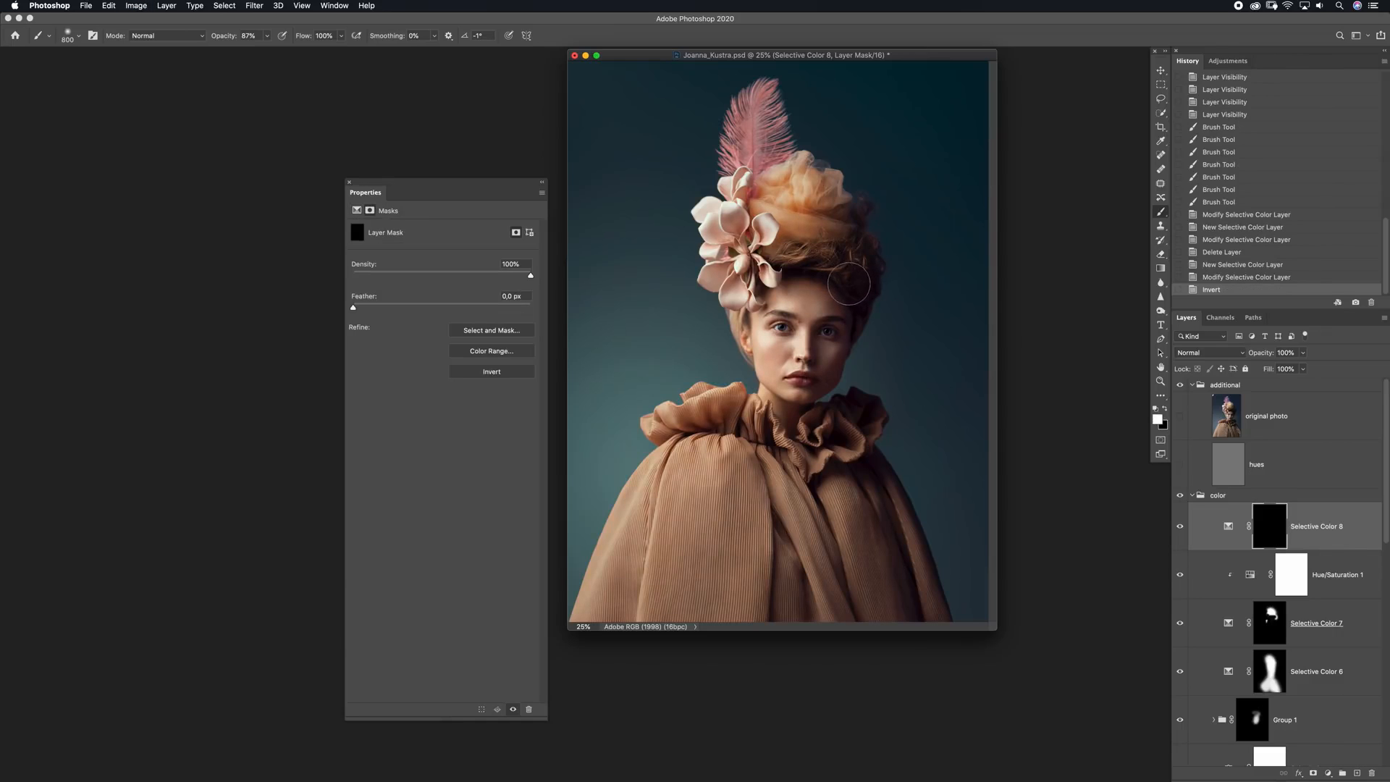
left_click_drag(855, 265, 803, 261)
left_click_drag(802, 262, 790, 261)
left_click_drag(796, 261, 861, 275)
Extend the white area of the Selective Color 8 mask along the side of the hair with a smaller 300 px brush
key("bracketleft")
key("bracketleft")
key("bracketleft")
left_click_drag(859, 220, 861, 211)
left_click_drag(862, 269, 861, 272)
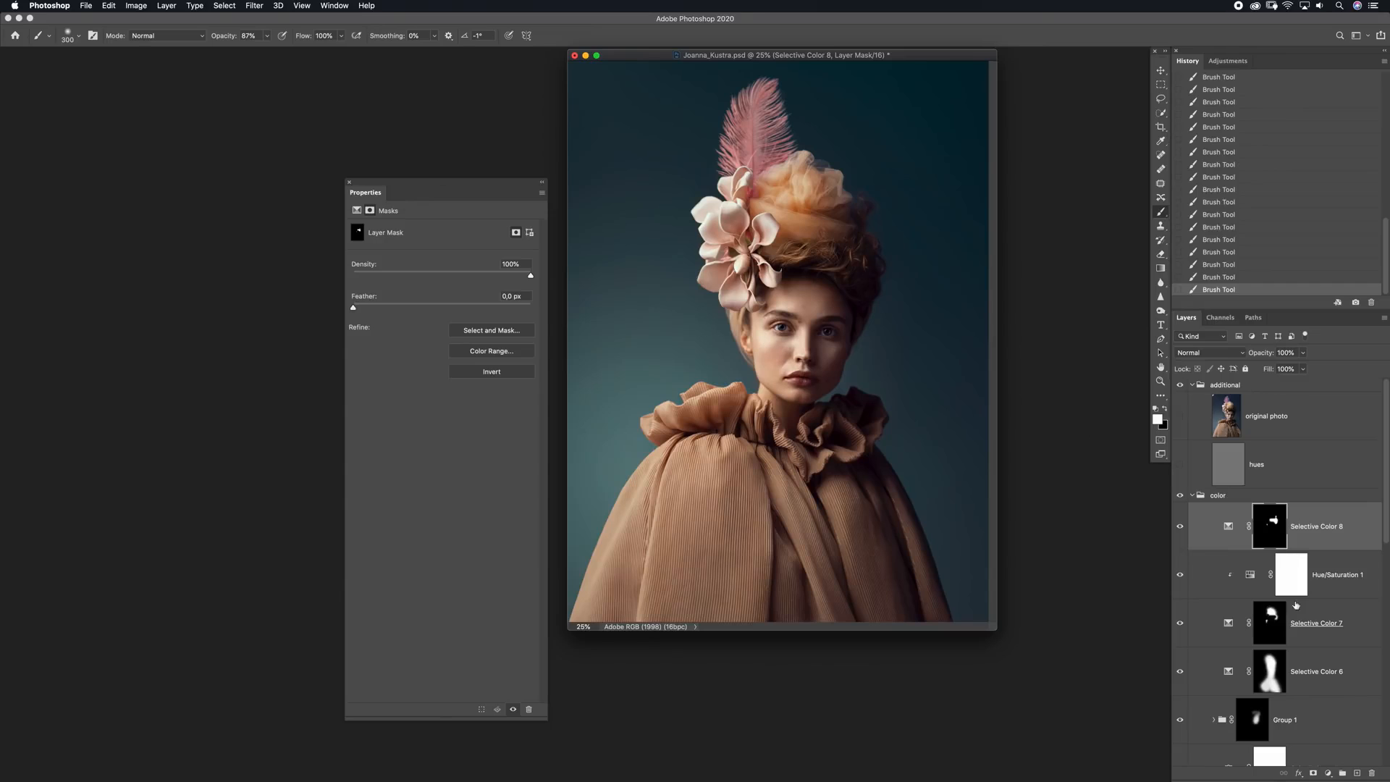
Add another Selective Color layer, lower the Cyan in its Reds and adjust their Magenta and Yellow to warm the cape
left_click(1328, 773)
left_click(1338, 749)
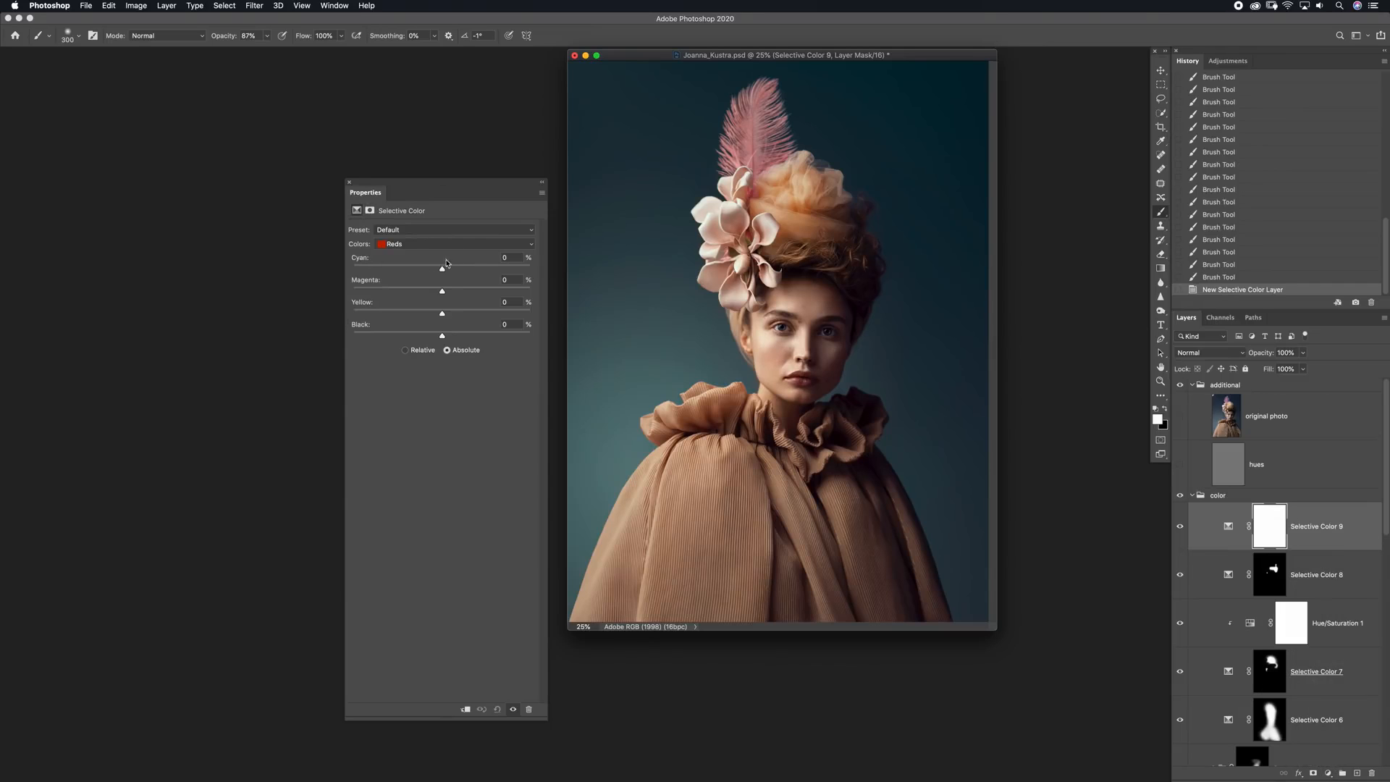
left_click_drag(447, 271, 430, 275)
mouse_move(442, 291)
left_mouse_down()
mouse_move(460, 292)
mouse_move(419, 315)
mouse_move(444, 314)
left_mouse_up()
Invert the Selective Color 9 mask and paint white over the cape with a large soft brush at 100% opacity
left_click(1274, 536)
key("super+i")
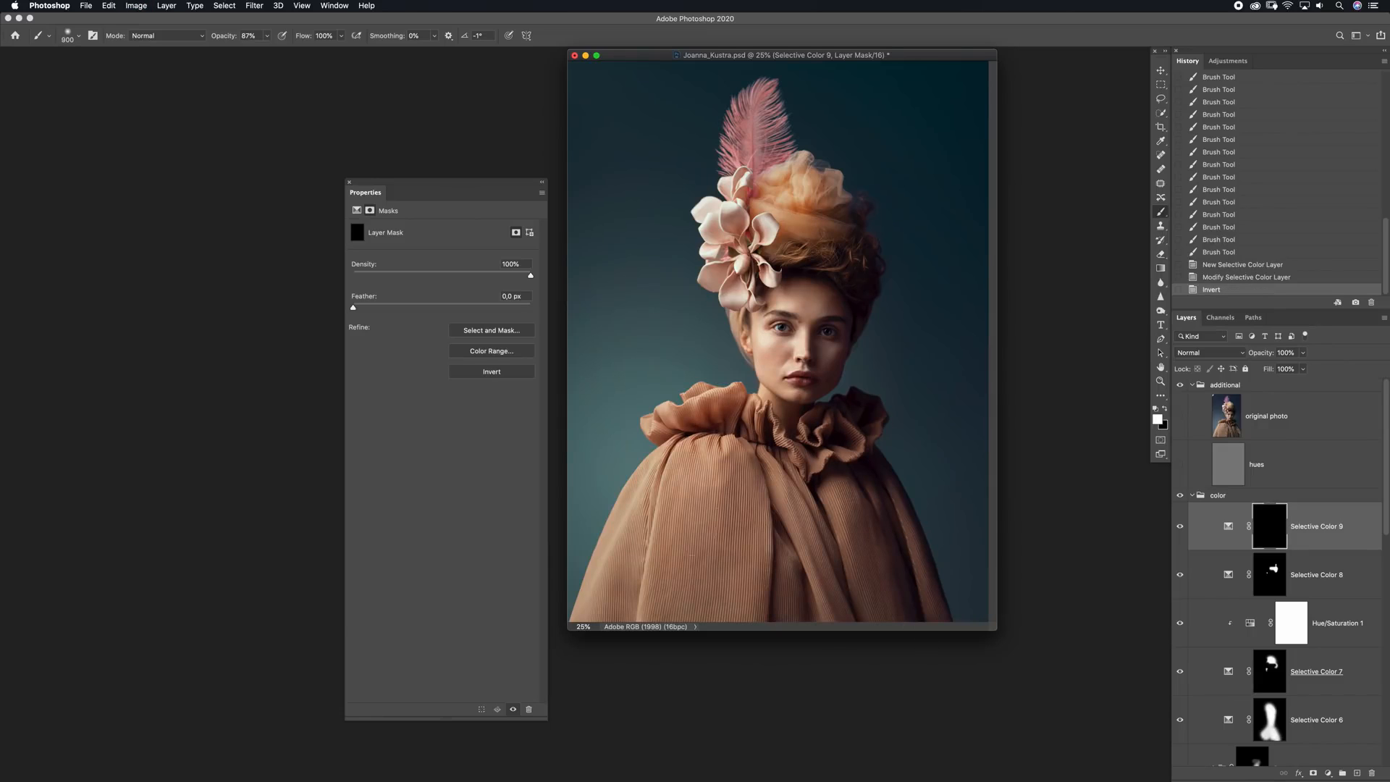
left_click_drag(692, 555, 686, 553)
left_click_drag(222, 38, 246, 39)
key("bracketright")
key("bracketright")
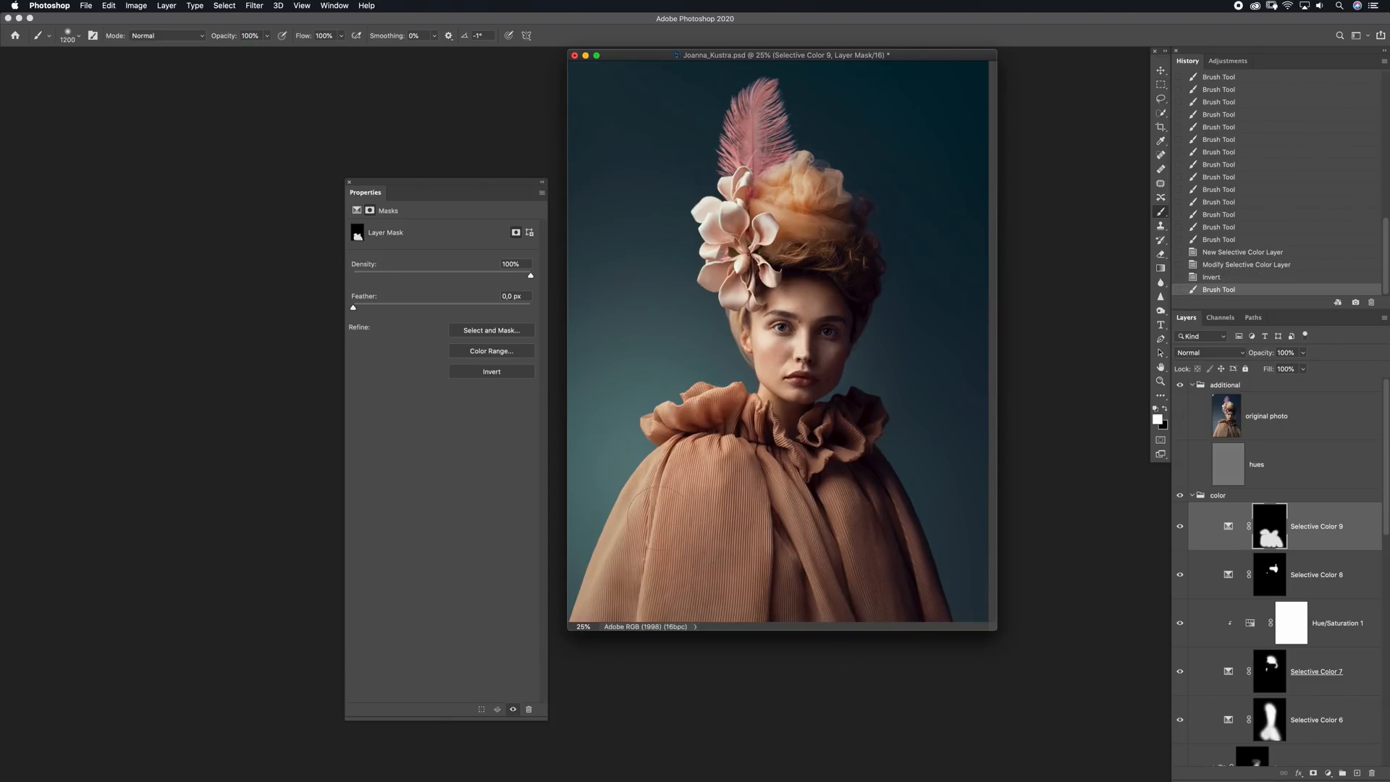
Refine the Selective Color 9 mask over the cape and hair with a smaller brush at 45% opacity
key("4")
key("5")
key("bracketleft")
key("bracketleft")
key("bracketleft")
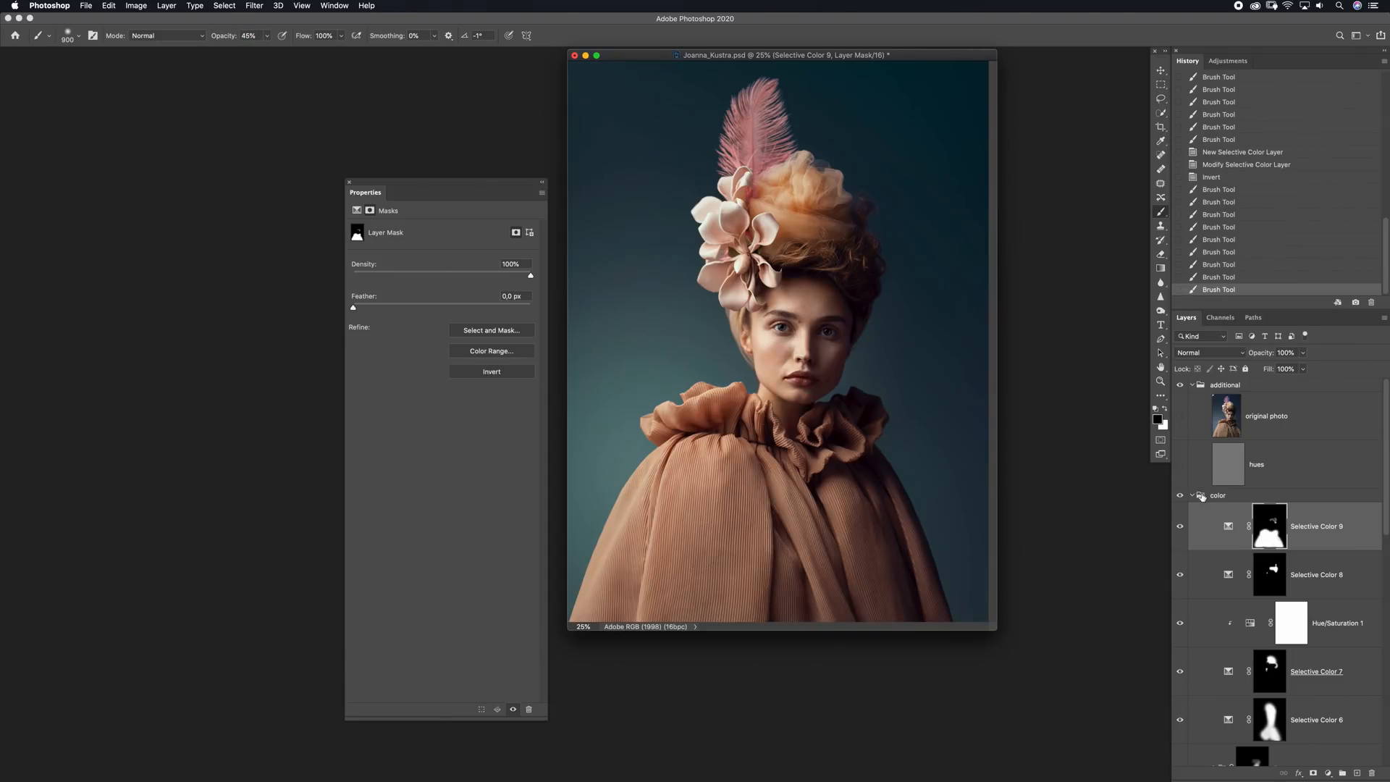
Collapse the color group, then compare the portrait with and without the grading and against the original photo layer
left_click(1191, 495)
left_click(1180, 495)
left_click(1179, 495)
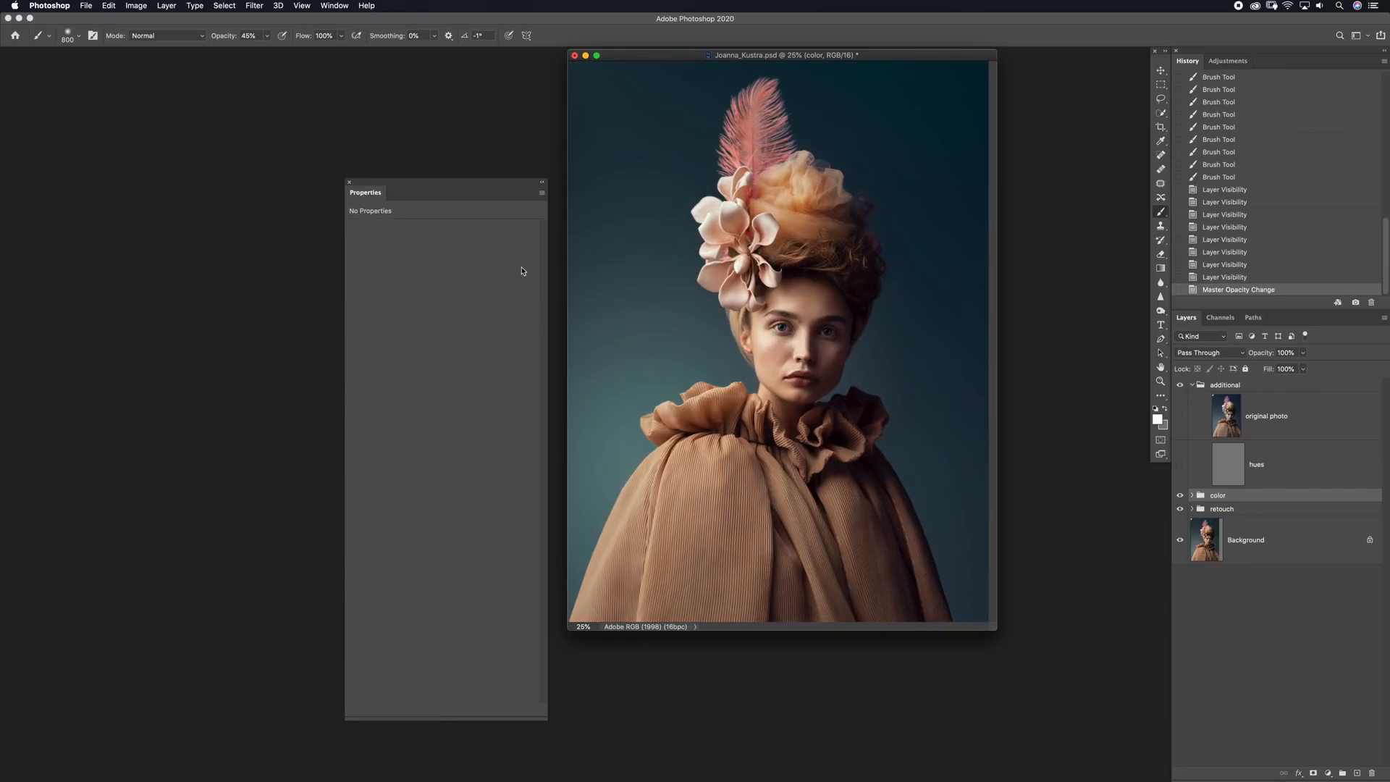
left_click(350, 183)
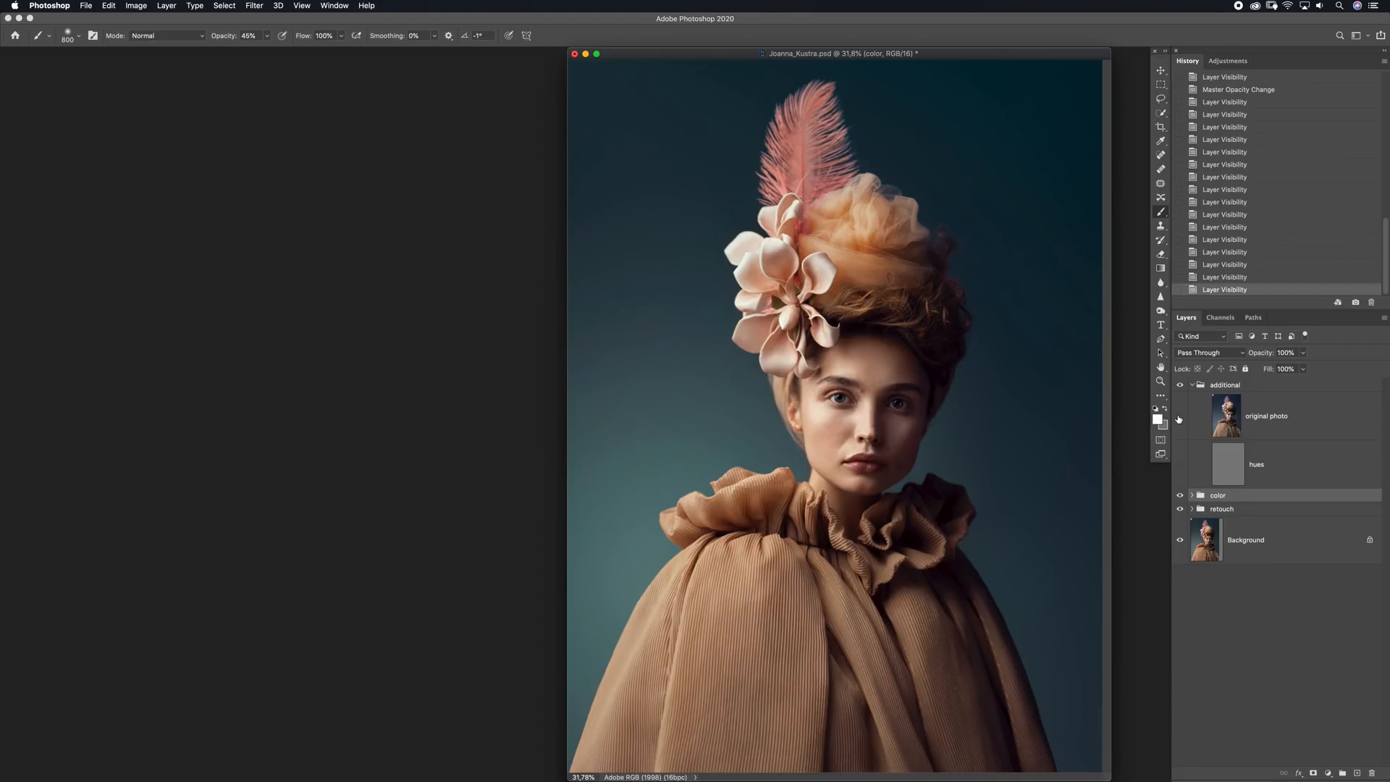
left_click(1179, 417)
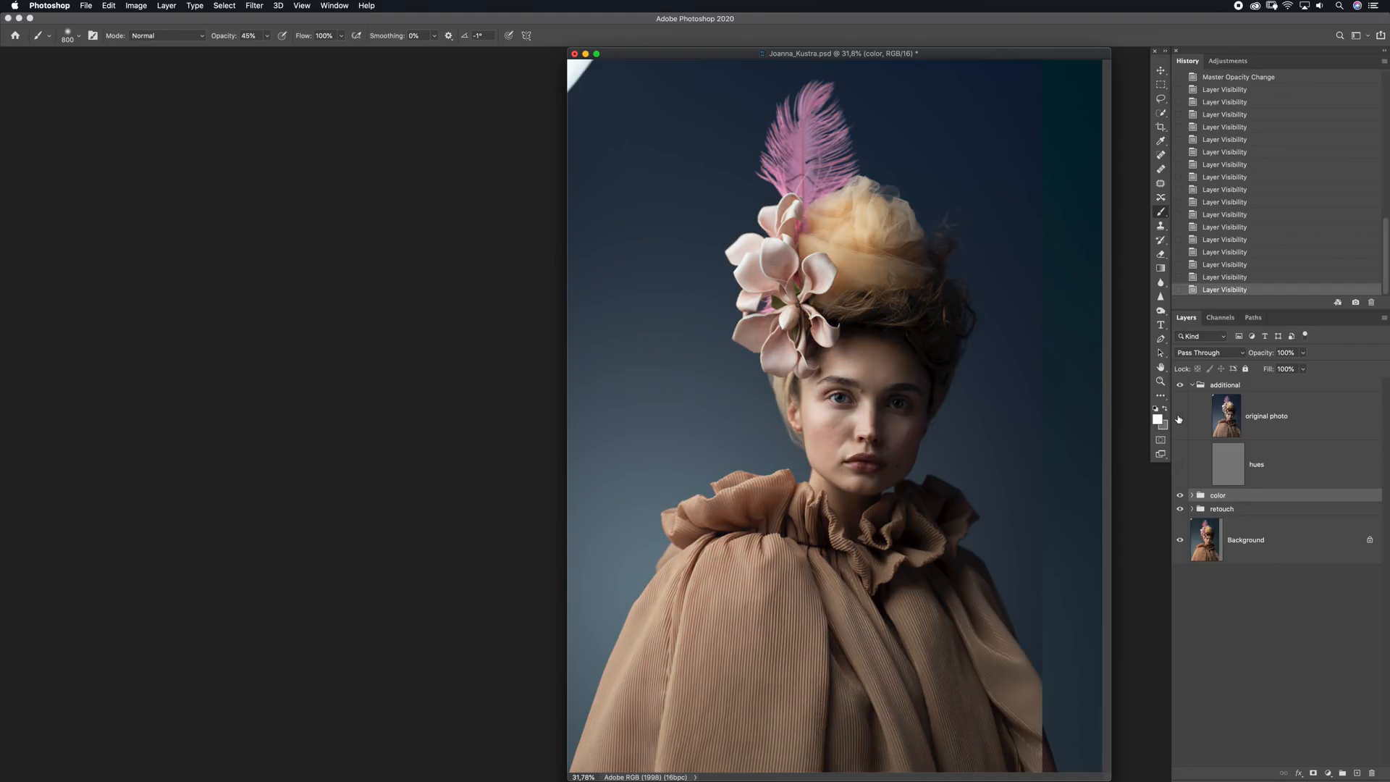